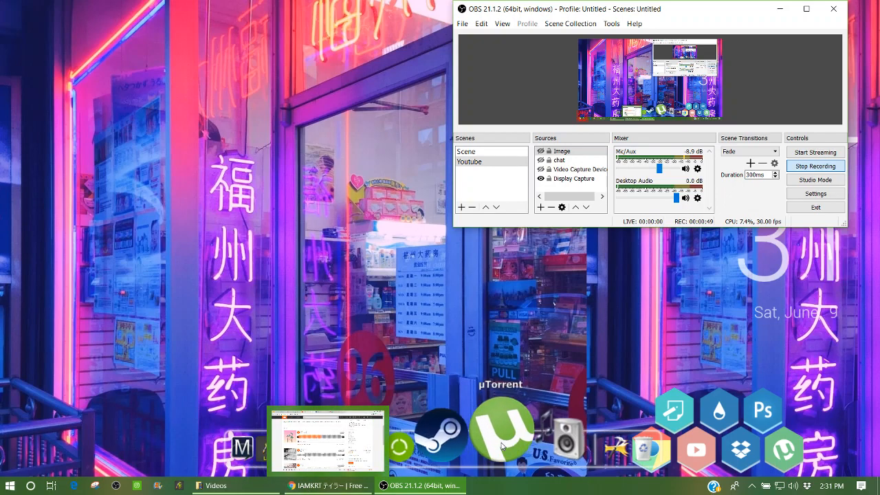
Step: Open the BEATS folder inside IAMKRT and play the Feels Good Instrumental beat, skipping ahead in the track
{"action": "left_click", "coordinate": [525, 436]}
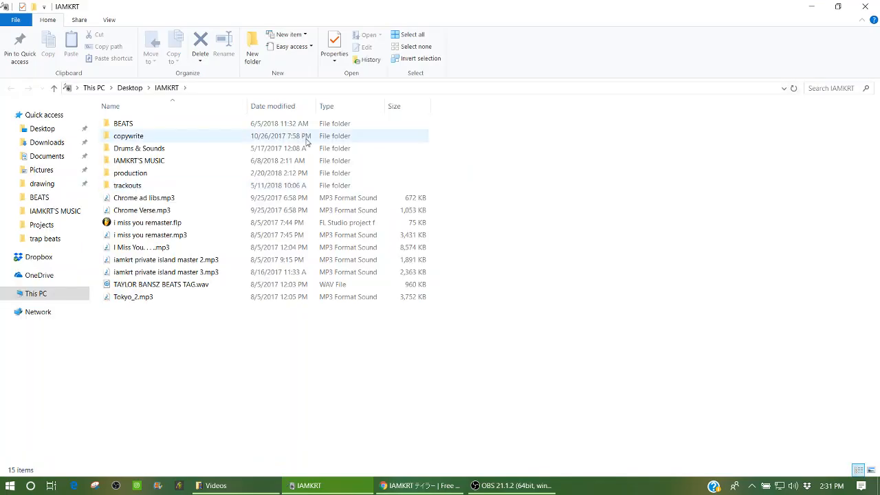
{"action": "double_click", "coordinate": [216, 123]}
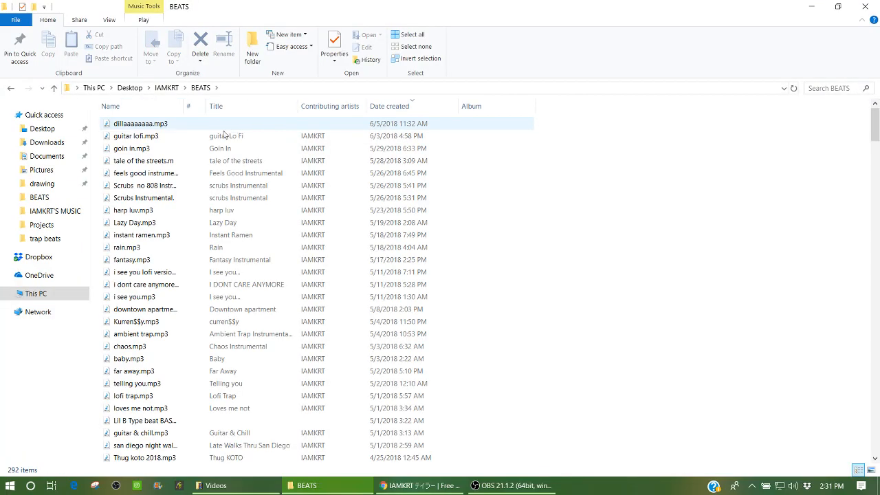
{"action": "left_click", "coordinate": [172, 175]}
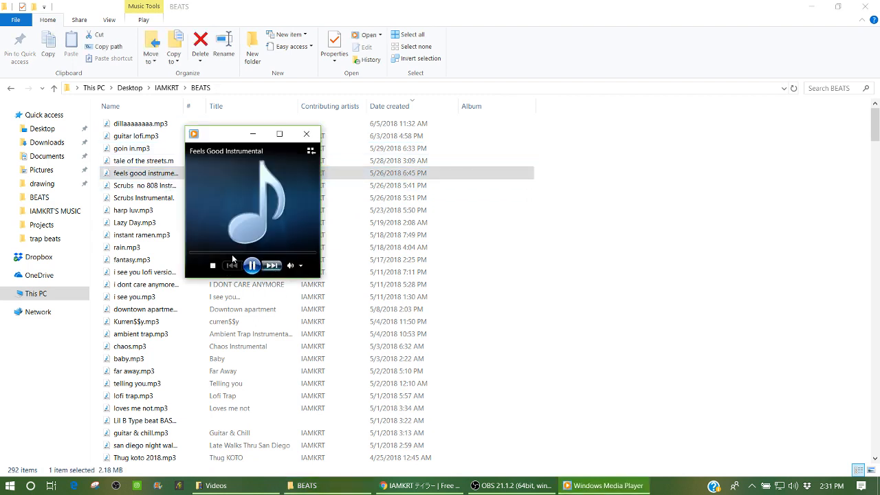
{"action": "left_click", "coordinate": [217, 253]}
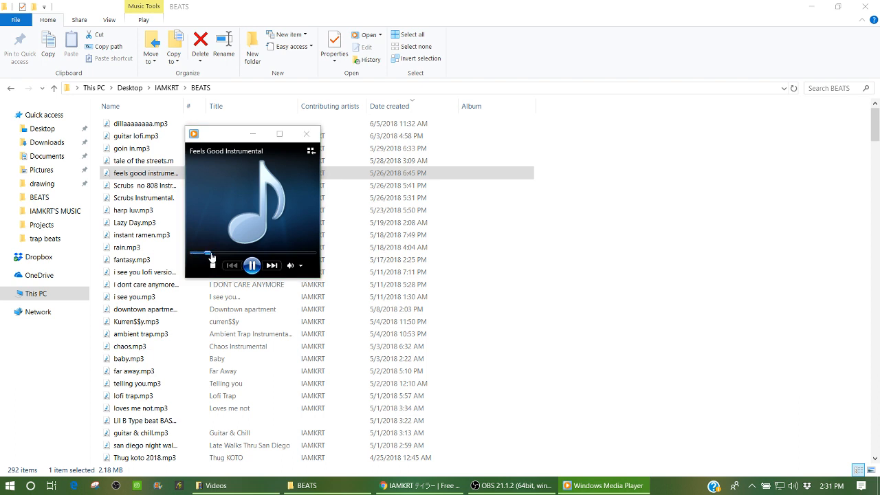
Step: Preview the beats tale of the streets and goin in.mp3 from the BEATS folder
{"action": "double_click", "coordinate": [141, 162]}
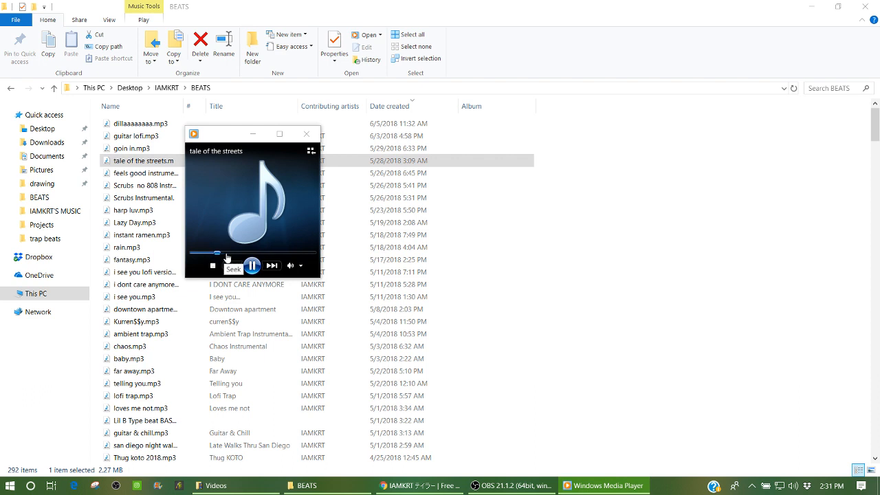
{"action": "left_click", "coordinate": [158, 158]}
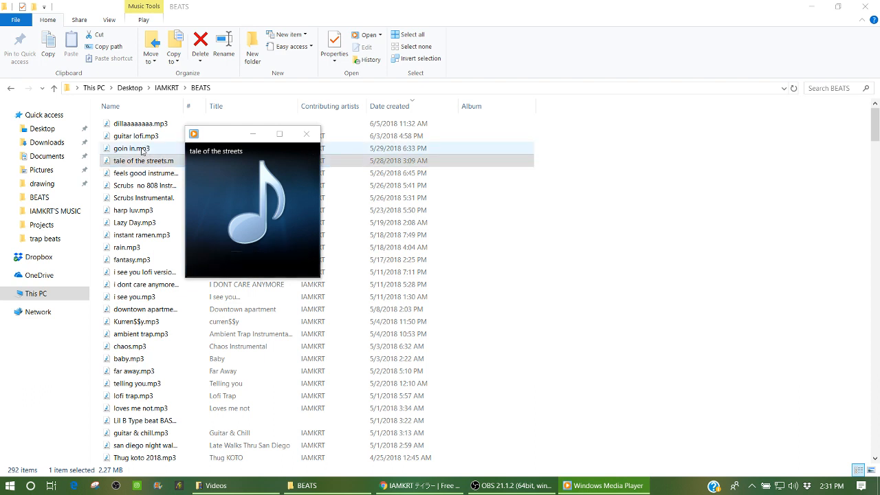
{"action": "double_click", "coordinate": [143, 150]}
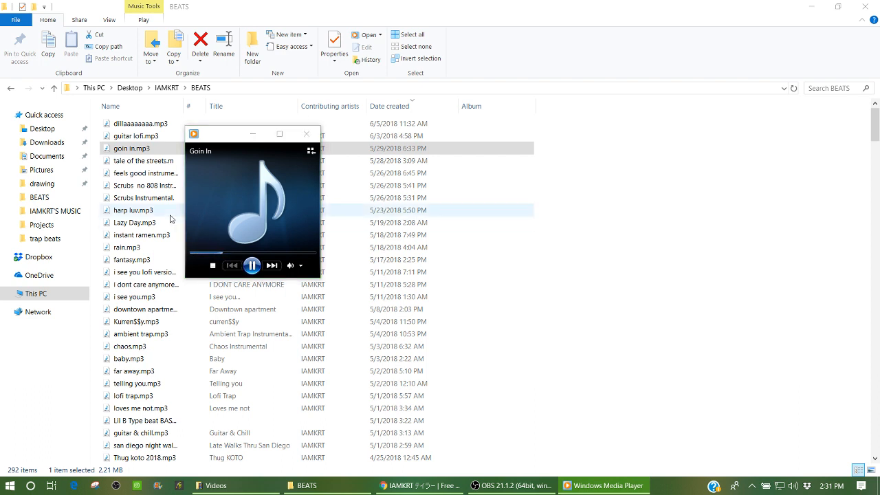
{"action": "left_click", "coordinate": [145, 198]}
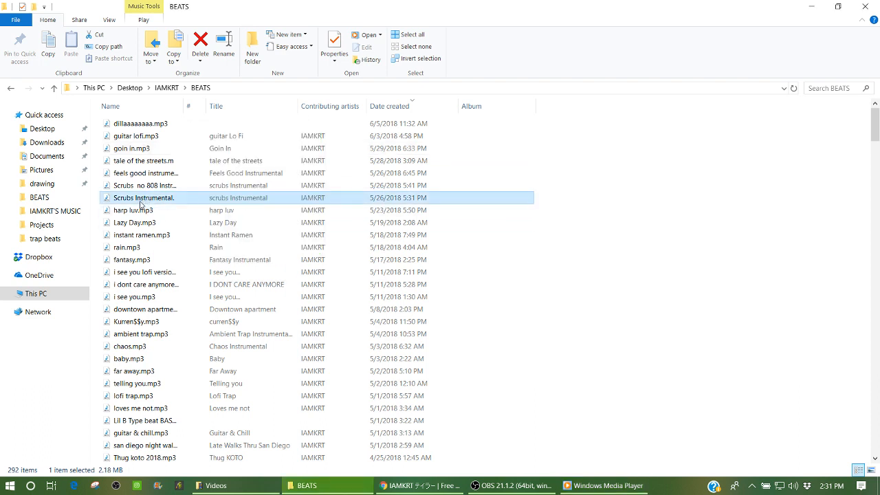
Step: Play harp luv.mp3 and Lazy Day.mp3, skipping ahead in each beat
{"action": "double_click", "coordinate": [135, 211]}
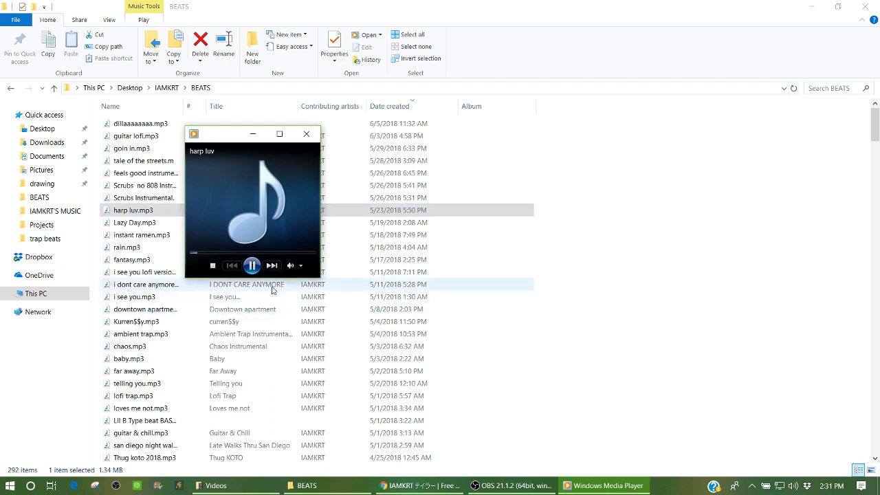
{"action": "left_click", "coordinate": [217, 254]}
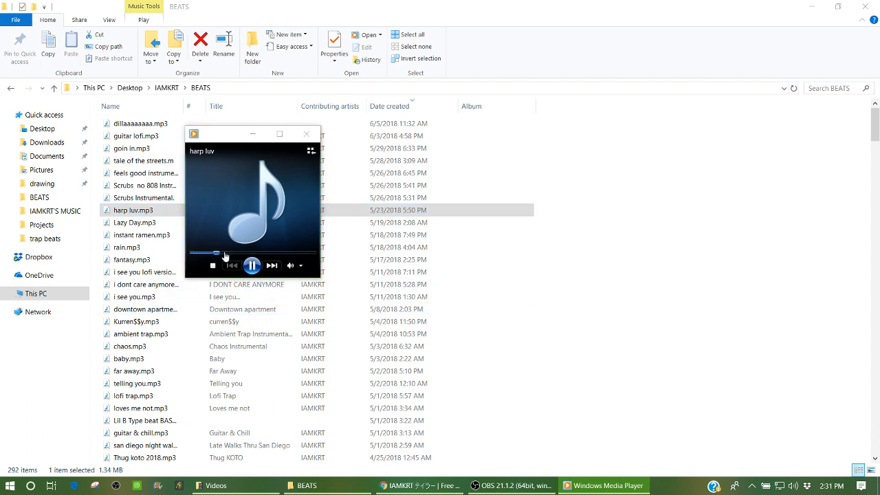
{"action": "left_click", "coordinate": [225, 254]}
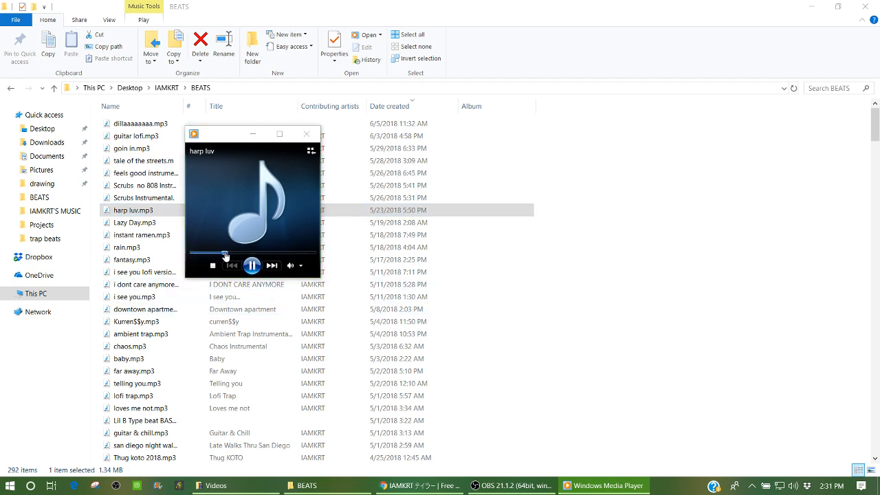
{"action": "double_click", "coordinate": [156, 224]}
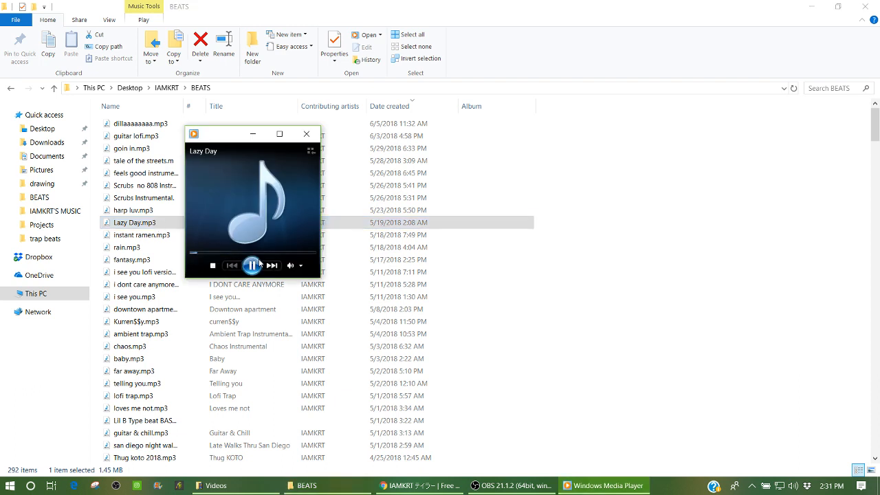
{"action": "left_click", "coordinate": [226, 254]}
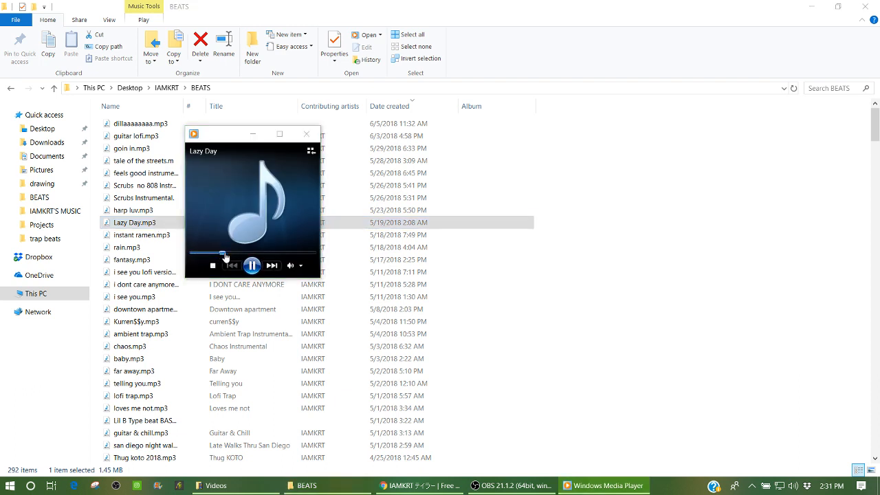
Step: Play instant ramen.mp3 from further into the track, then pause it and close the media player
{"action": "double_click", "coordinate": [148, 235]}
{"action": "left_click", "coordinate": [220, 254]}
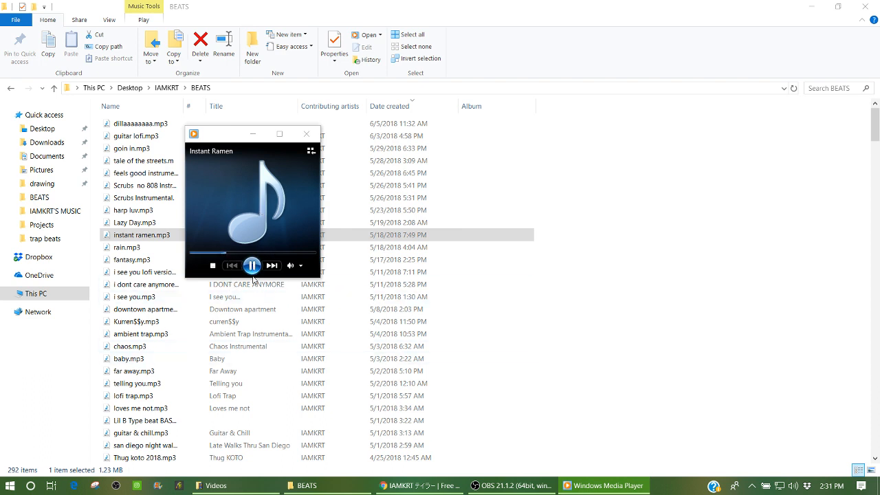
{"action": "left_click", "coordinate": [251, 266]}
{"action": "left_click", "coordinate": [305, 133]}
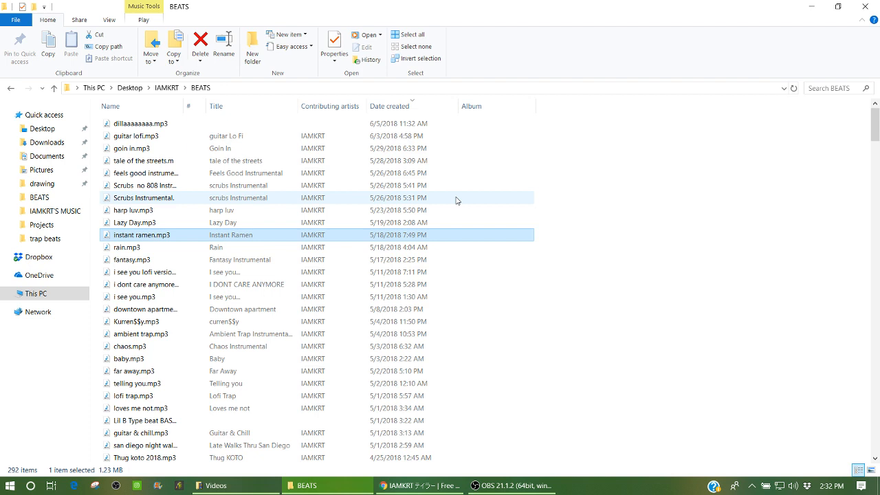
Step: Open the IAMKRT'S MUSIC folder and play deep lounge.wav, skipping ahead to about 1:03
{"action": "left_click", "coordinate": [11, 88]}
{"action": "double_click", "coordinate": [153, 160]}
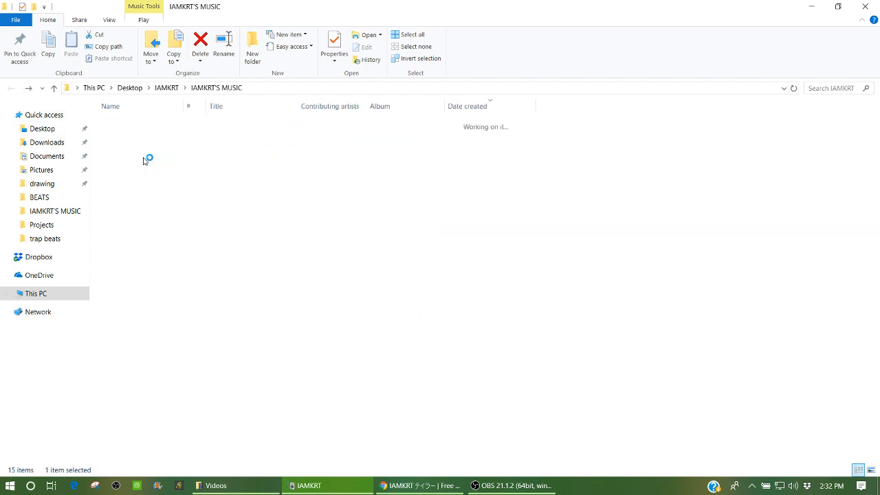
{"action": "double_click", "coordinate": [159, 123]}
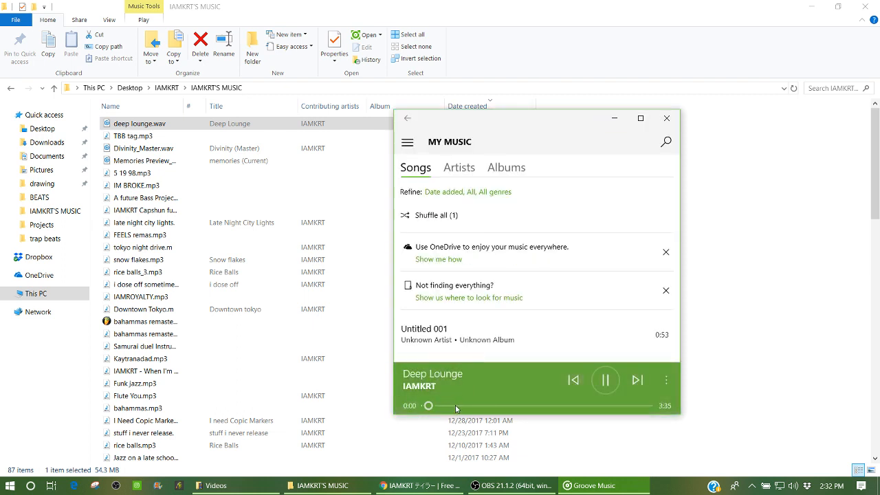
{"action": "left_click", "coordinate": [455, 405]}
{"action": "left_click", "coordinate": [490, 406]}
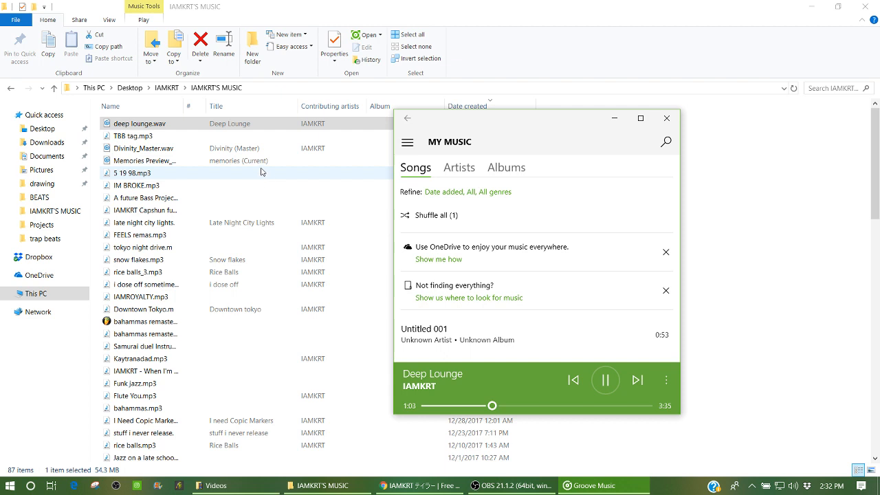
Step: Play Divinity_Master.wav and skip forward through it in several jumps
{"action": "double_click", "coordinate": [334, 149]}
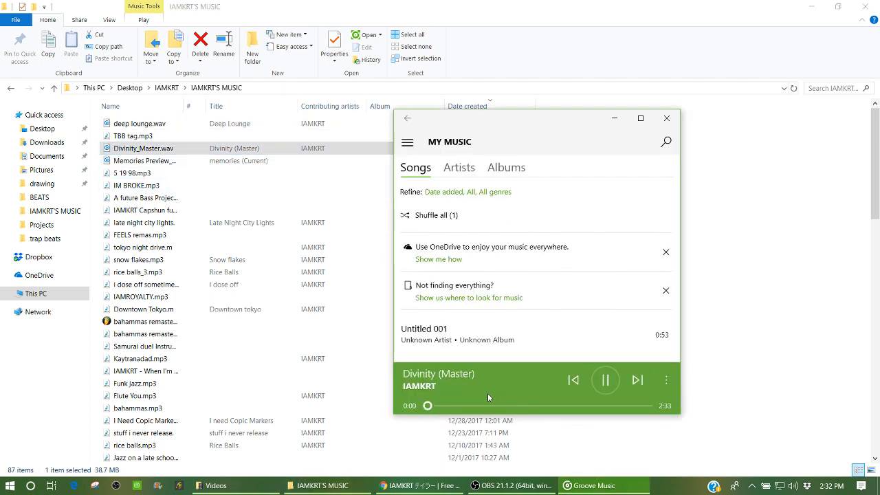
{"action": "left_click", "coordinate": [475, 406]}
{"action": "left_click", "coordinate": [511, 405]}
{"action": "left_click", "coordinate": [546, 406]}
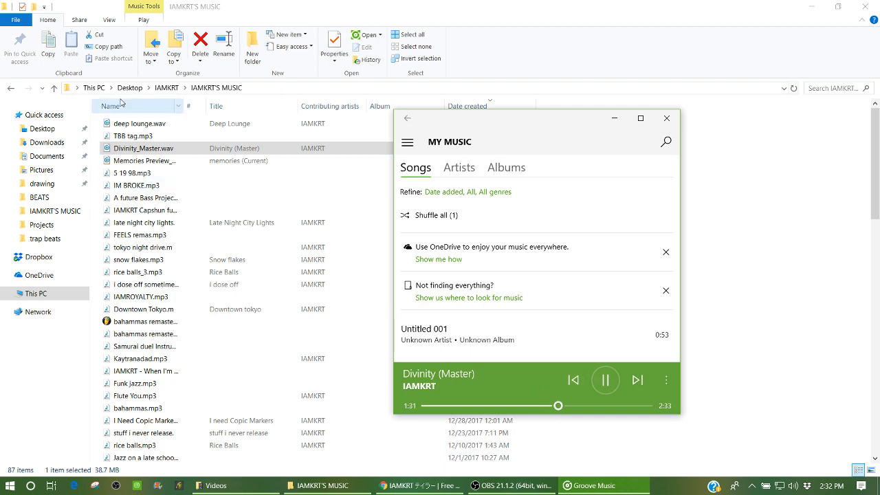
Step: Return to the IAMKRT folder and close Groove Music to end the playback
{"action": "left_click", "coordinate": [10, 88]}
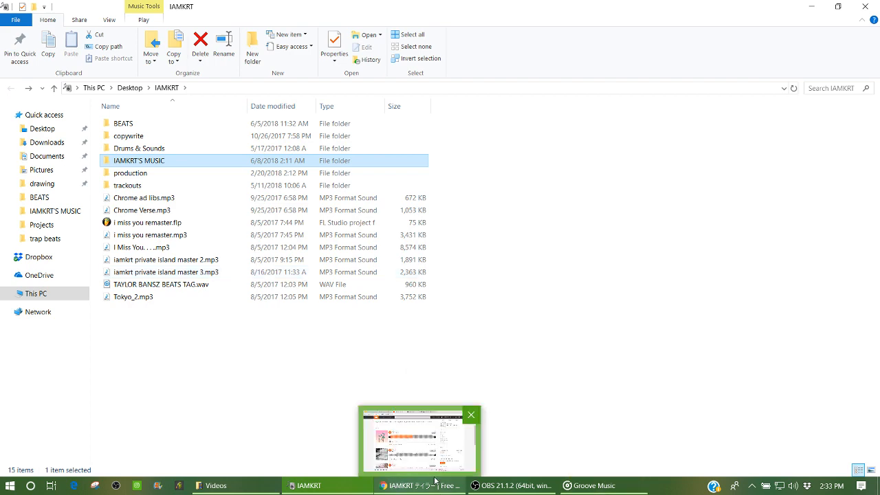
{"action": "mouse_move", "coordinate": [590, 488]}
{"action": "left_click", "coordinate": [627, 393]}
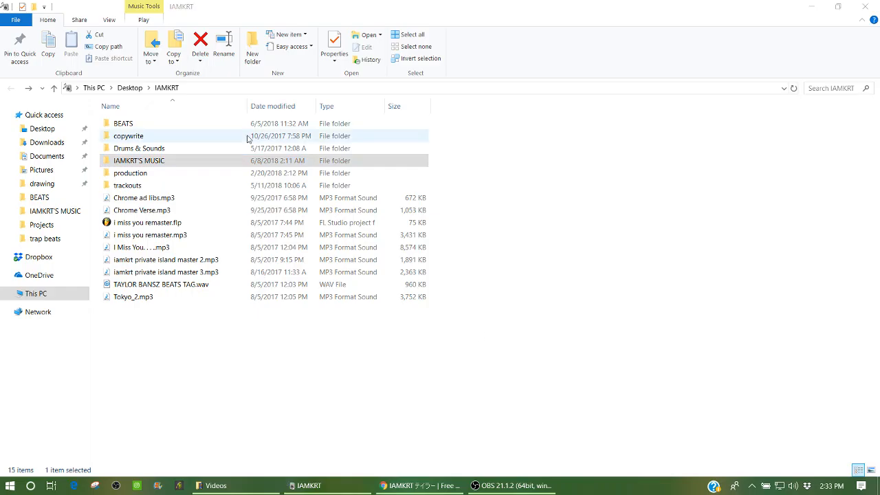
Step: Examine the list of beats and their creation dates in the BEATS folder, then close the window
{"action": "double_click", "coordinate": [201, 122]}
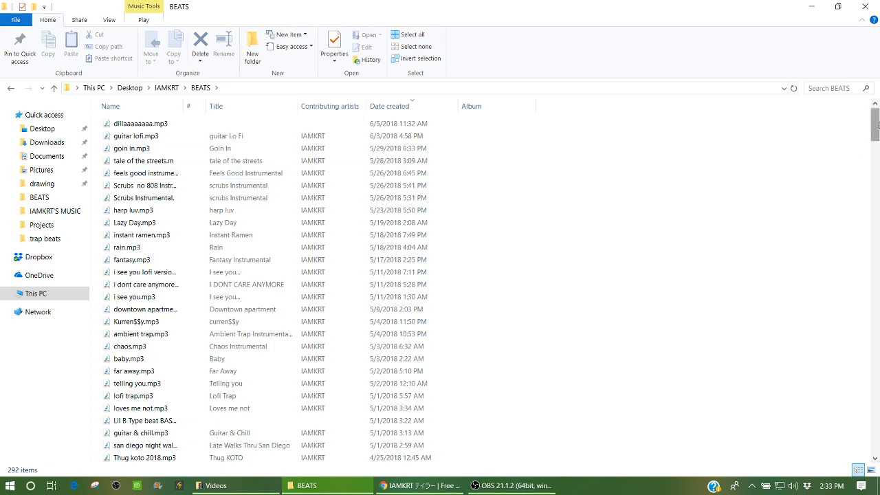
{"action": "left_click_drag", "start_coordinate": [875, 125], "coordinate": [877, 145]}
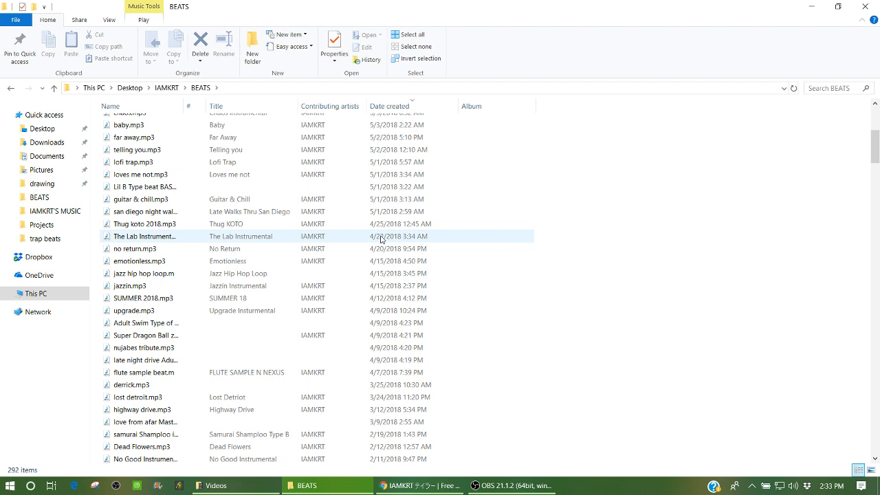
{"action": "left_click", "coordinate": [381, 239]}
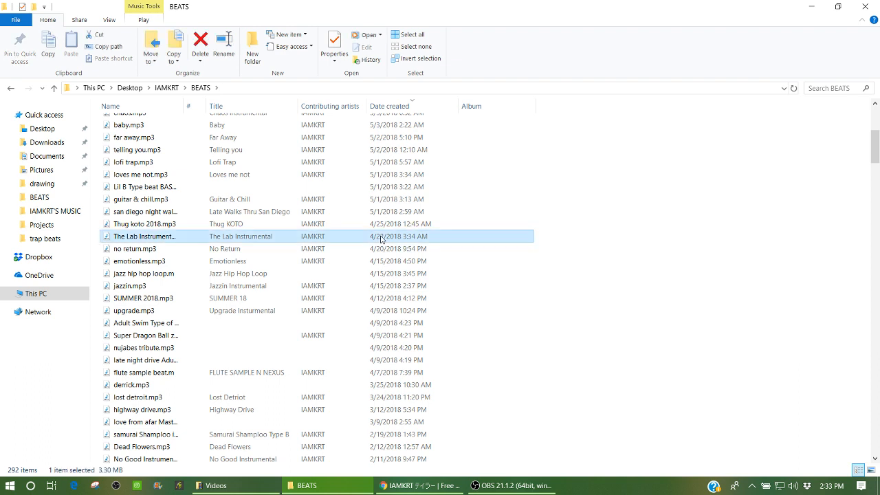
{"action": "left_click", "coordinate": [865, 7]}
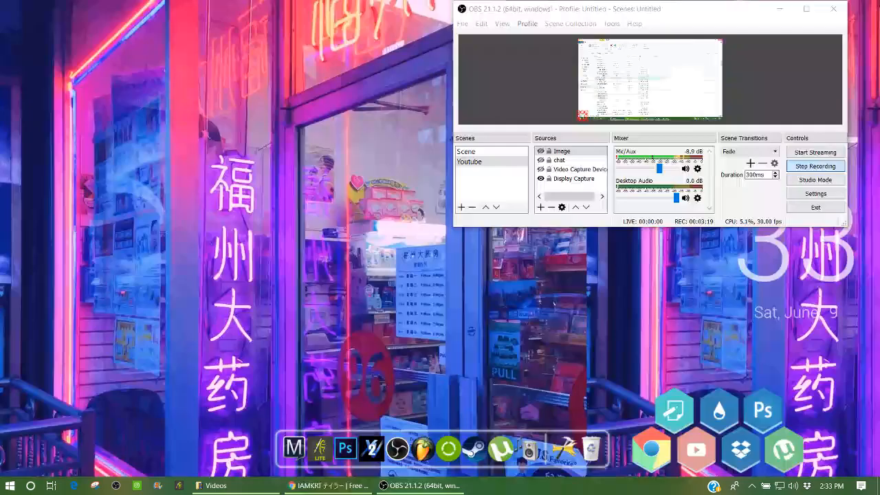
Step: Launch FL Studio and open the recent project rain.flp
{"action": "left_click", "coordinate": [431, 443]}
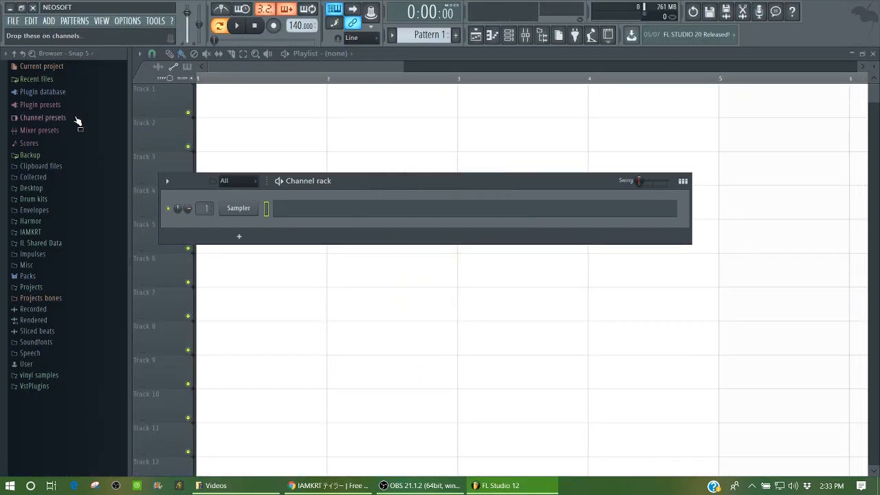
{"action": "left_click", "coordinate": [13, 21]}
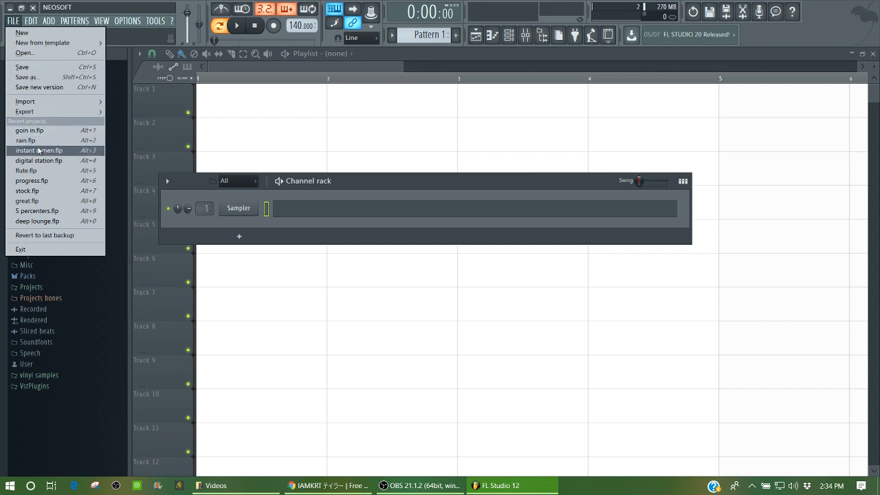
{"action": "left_click", "coordinate": [40, 141]}
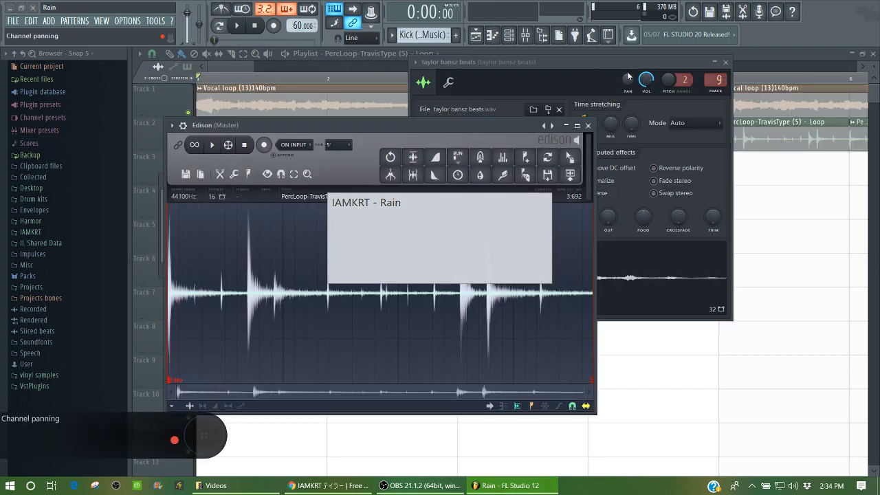
Step: Play the song, restart it from about bar 9 in the playlist, examine the mixer levels and stop playback
{"action": "left_click", "coordinate": [526, 34]}
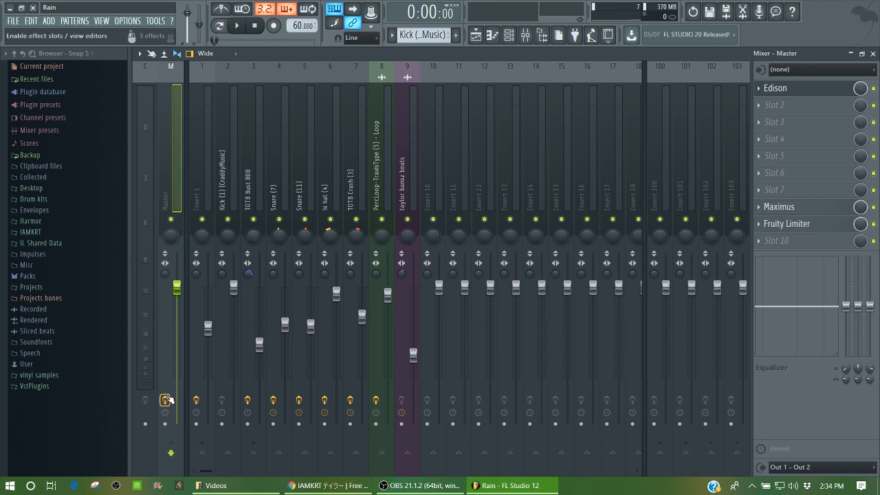
{"action": "key", "text": "space"}
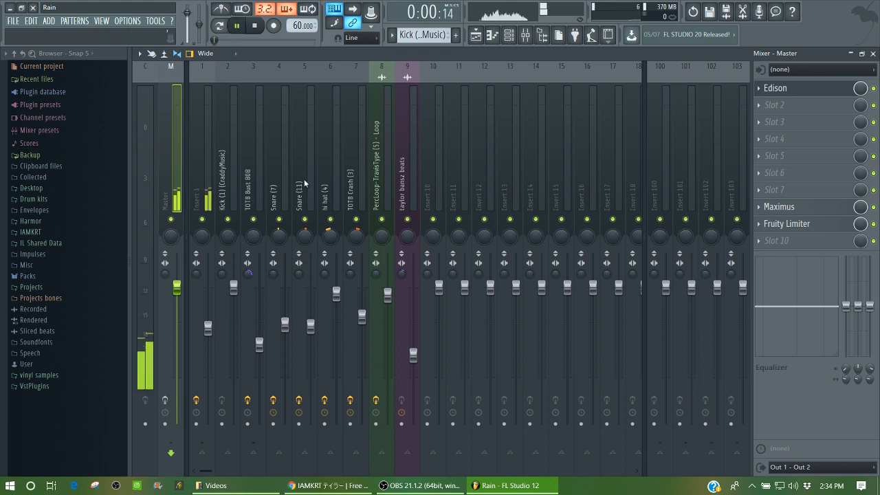
{"action": "left_click", "coordinate": [476, 35]}
{"action": "left_click_drag", "start_coordinate": [252, 67], "coordinate": [689, 47]}
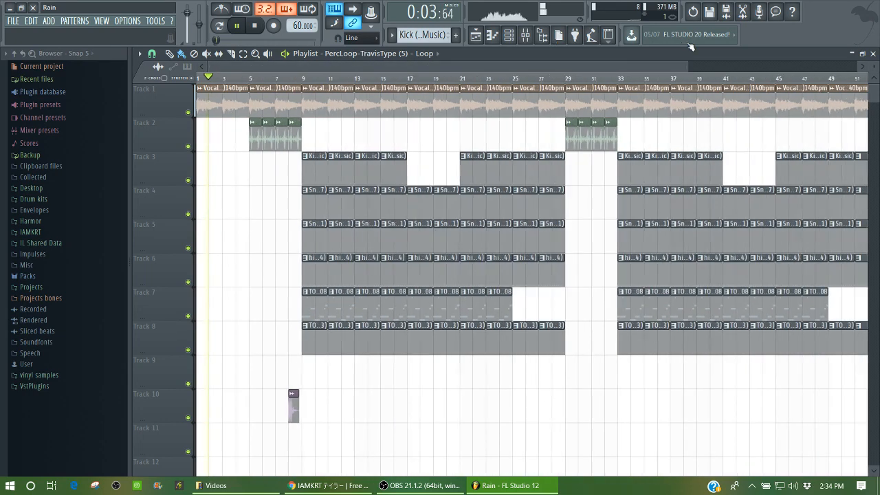
{"action": "left_click", "coordinate": [297, 78]}
{"action": "left_click", "coordinate": [525, 34]}
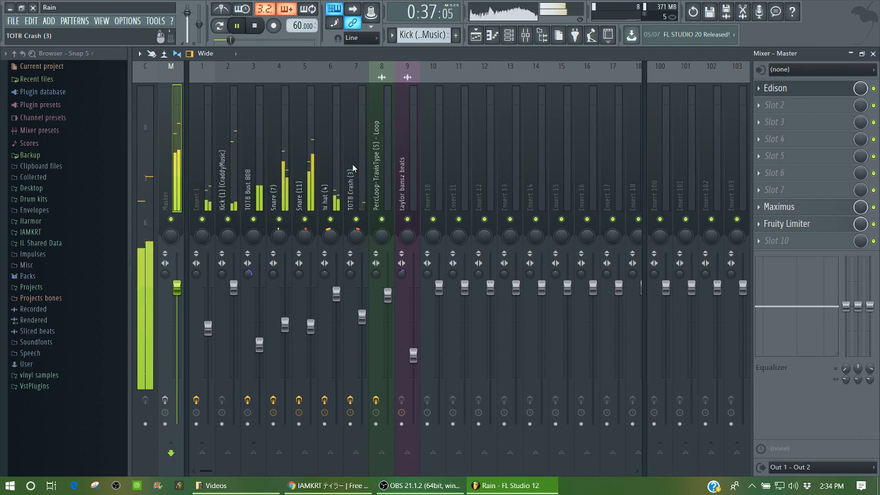
{"action": "key", "text": "space"}
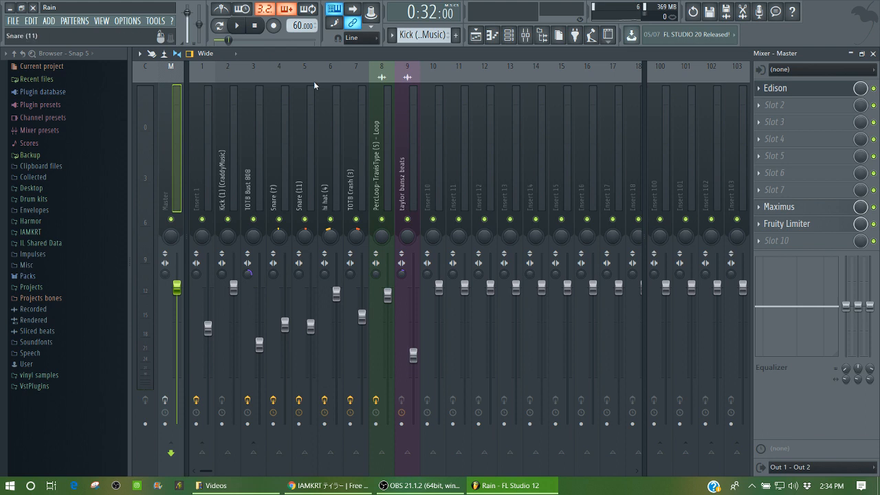
Step: Set the system volume to 70
{"action": "key", "text": "XF86AudioRaiseVolume"}
{"action": "key", "text": "XF86AudioLowerVolume"}
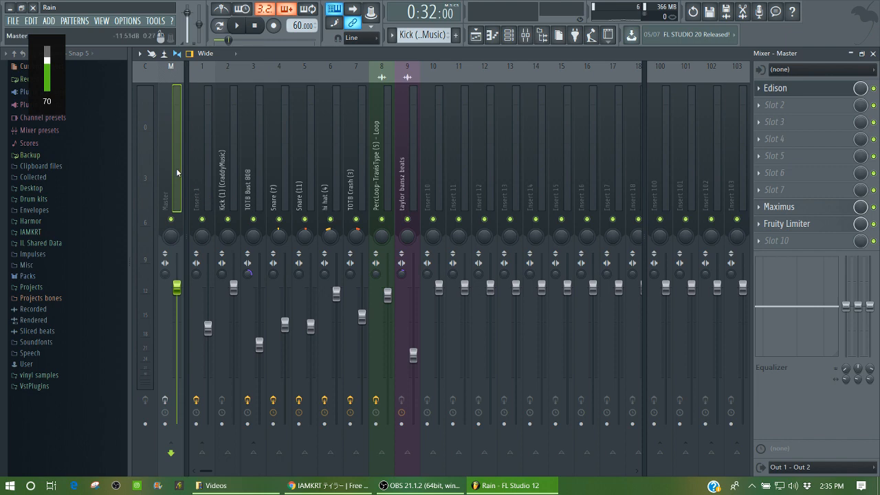
Step: Open the master channel's Maximus on its LOW band and arm the master channel for recording
{"action": "left_click", "coordinate": [785, 207]}
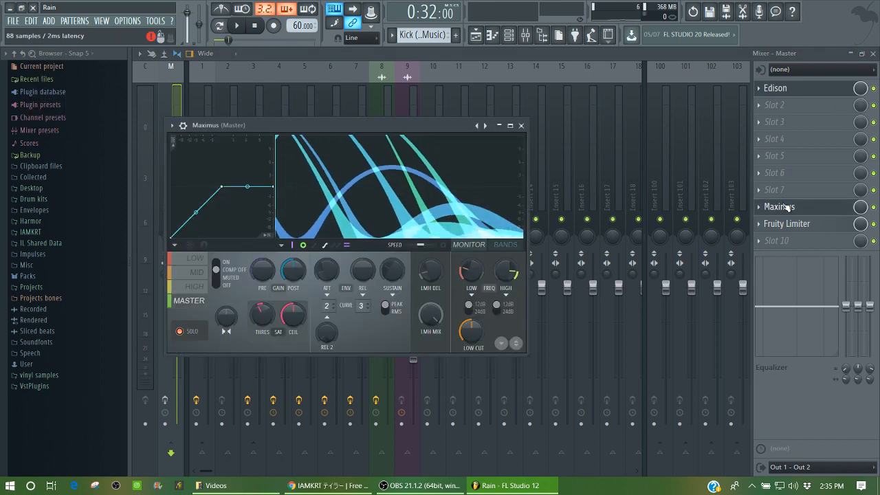
{"action": "left_click", "coordinate": [785, 207]}
{"action": "left_click", "coordinate": [790, 207]}
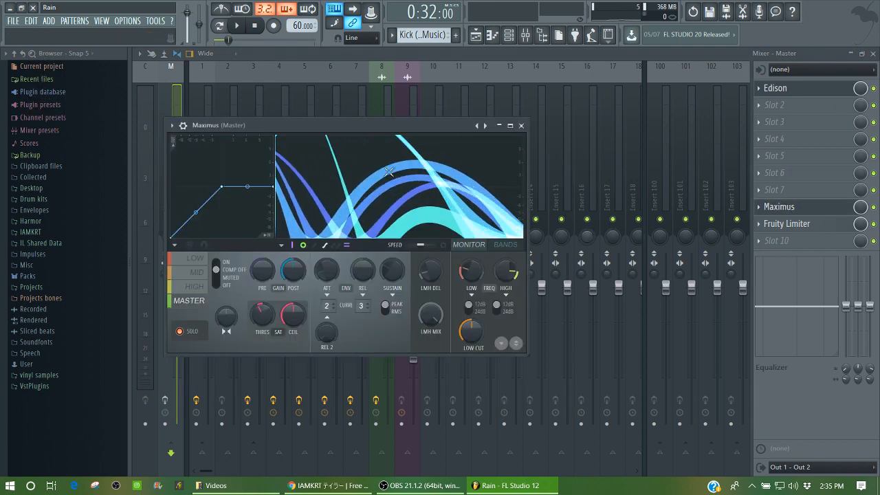
{"action": "left_click_drag", "start_coordinate": [314, 128], "coordinate": [328, 102]}
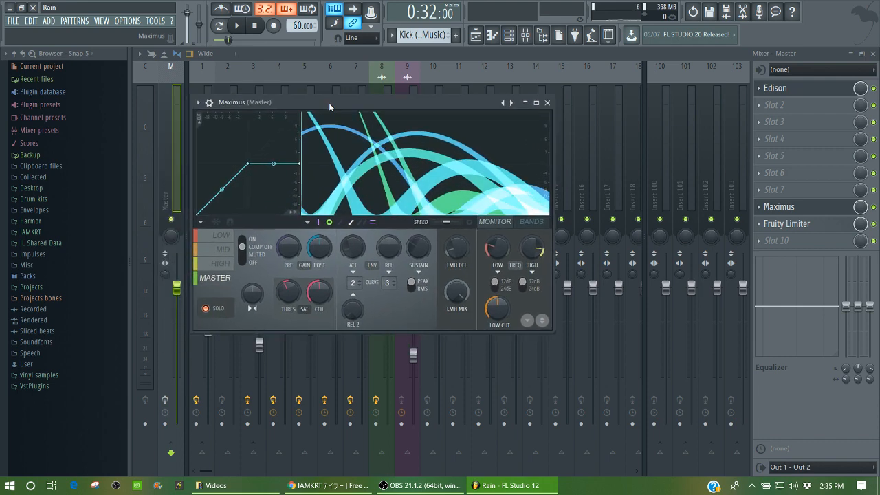
{"action": "left_click", "coordinate": [220, 235]}
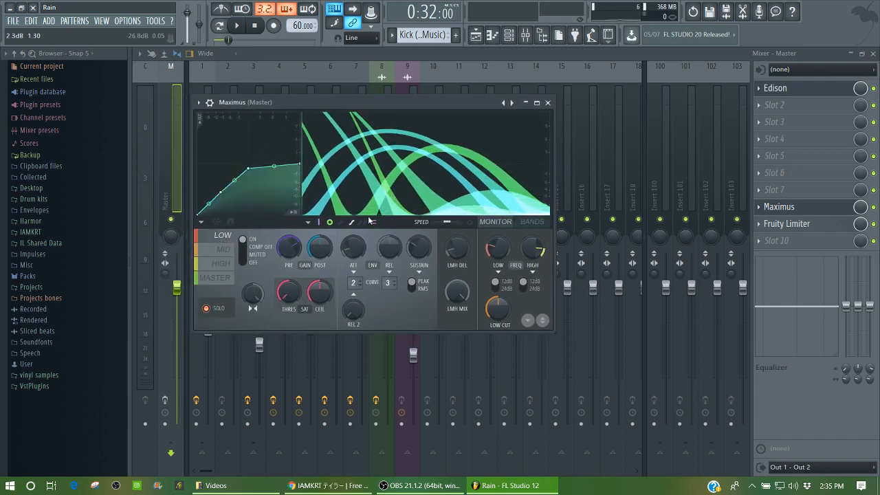
{"action": "left_click", "coordinate": [166, 400]}
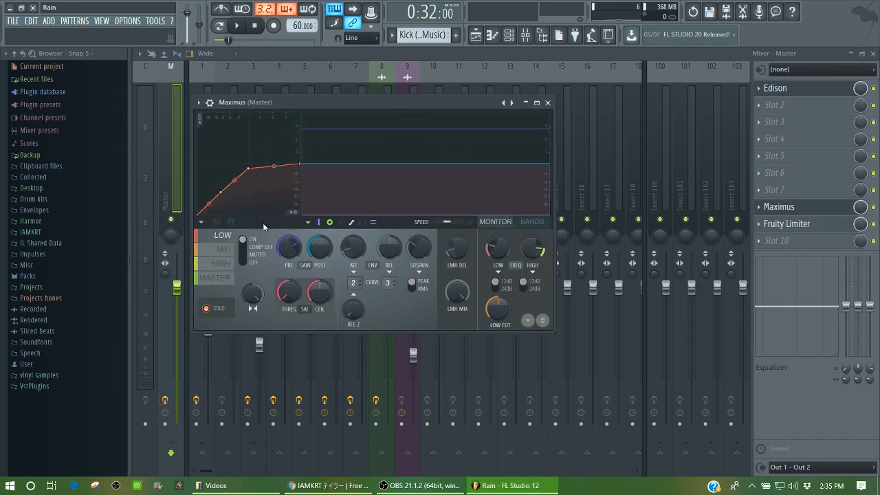
Step: View the list of presets available for the existing Maximus, then dismiss it without loading one
{"action": "left_click_drag", "start_coordinate": [238, 105], "coordinate": [234, 105]}
{"action": "left_click", "coordinate": [196, 101]}
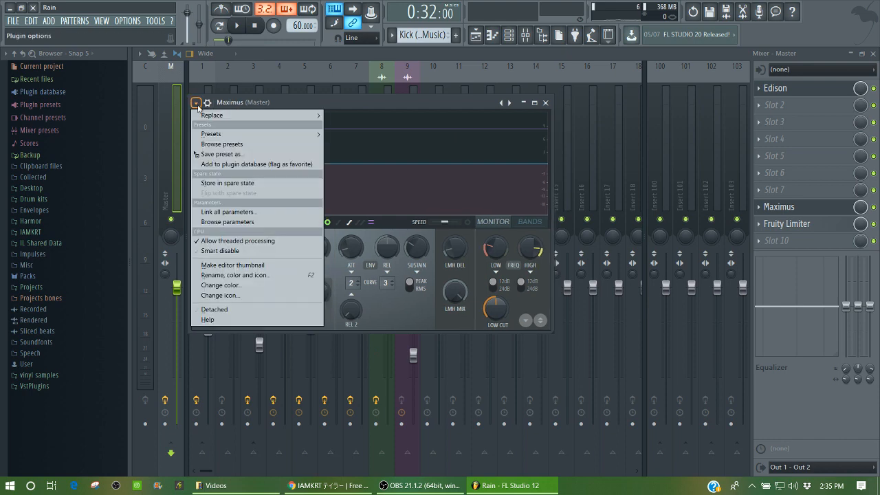
{"action": "mouse_move", "coordinate": [256, 136]}
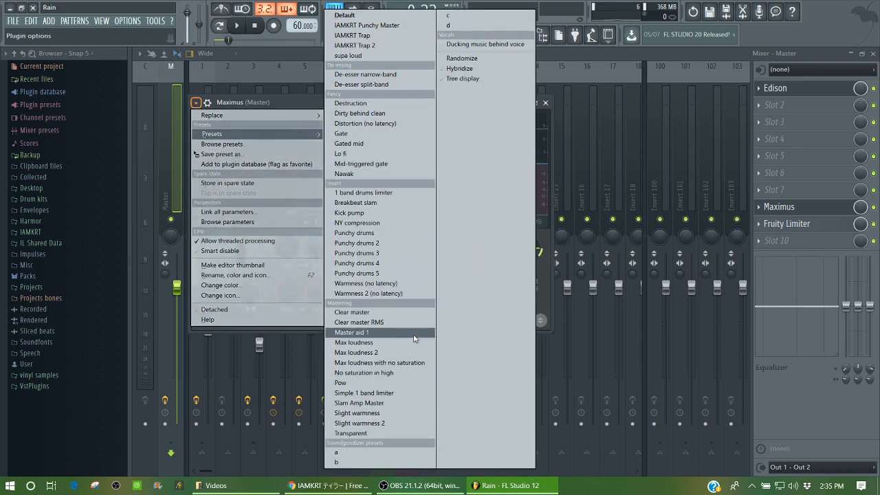
{"action": "left_click", "coordinate": [233, 99]}
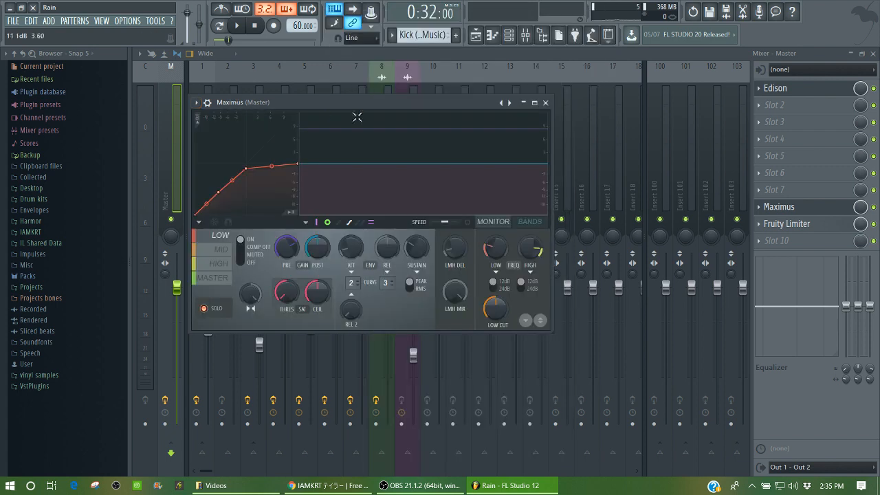
Step: Disable the existing Maximus in slot 8 and add a second Maximus to slot 7 of the master channel during playback
{"action": "left_click", "coordinate": [874, 206]}
{"action": "key", "text": "space"}
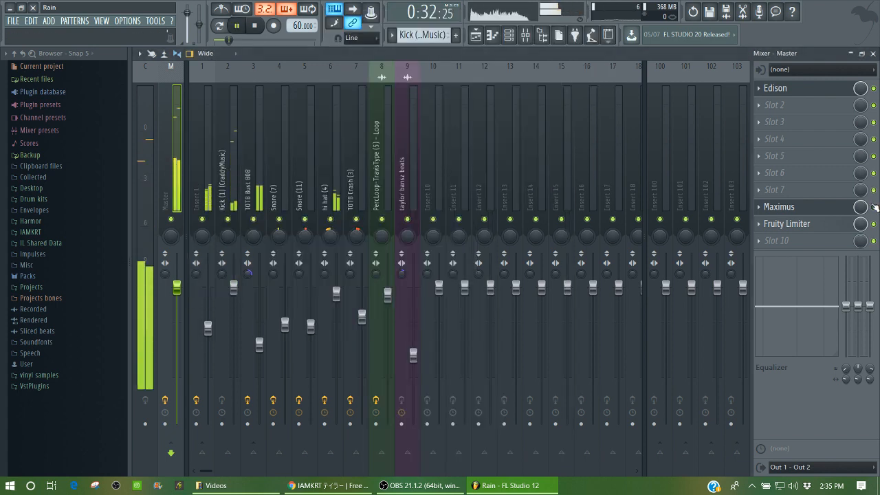
{"action": "left_click", "coordinate": [777, 190]}
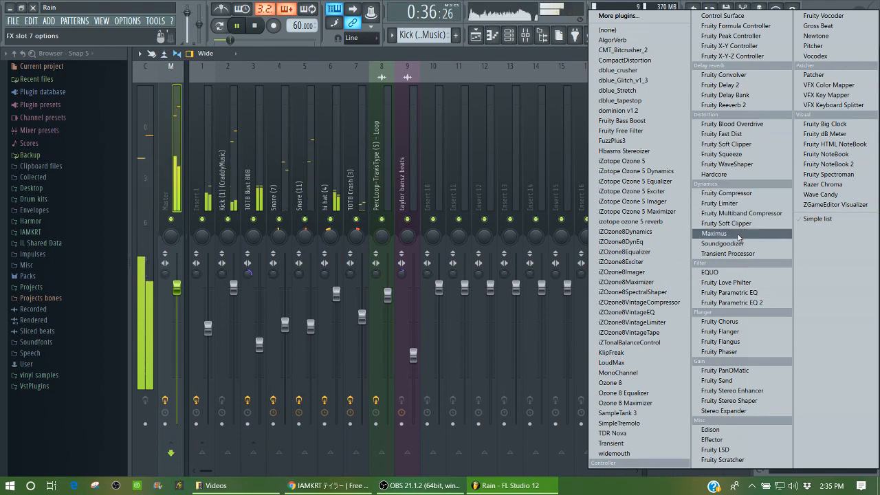
{"action": "left_click", "coordinate": [715, 233]}
Step: Load the Master aid 1 preset into the new Maximus, listen to the song through it and stop playback
{"action": "left_click", "coordinate": [142, 97]}
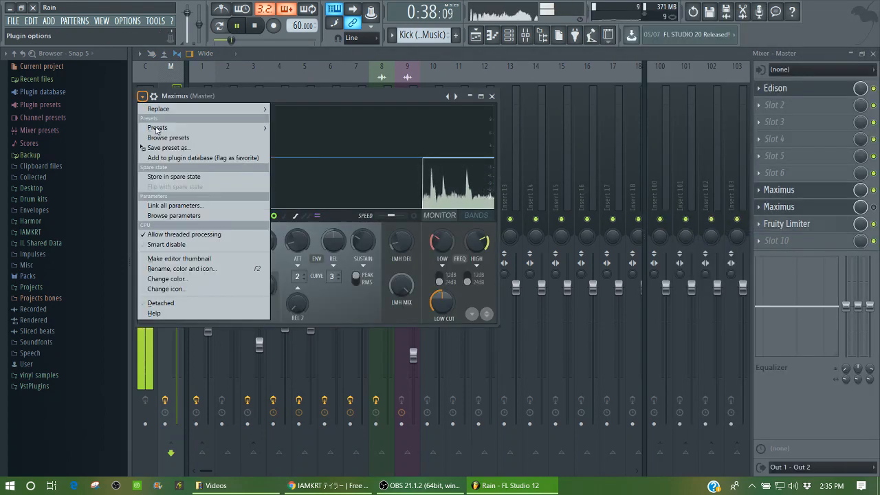
{"action": "mouse_move", "coordinate": [169, 128]}
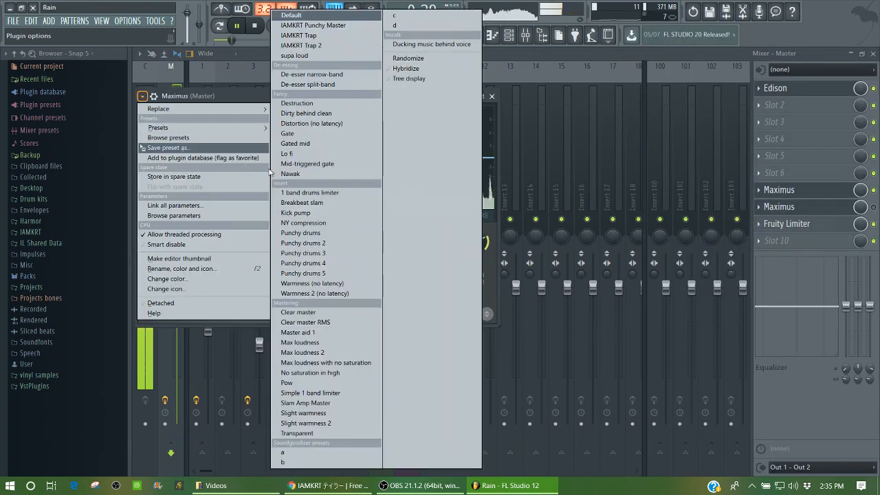
{"action": "left_click", "coordinate": [322, 326]}
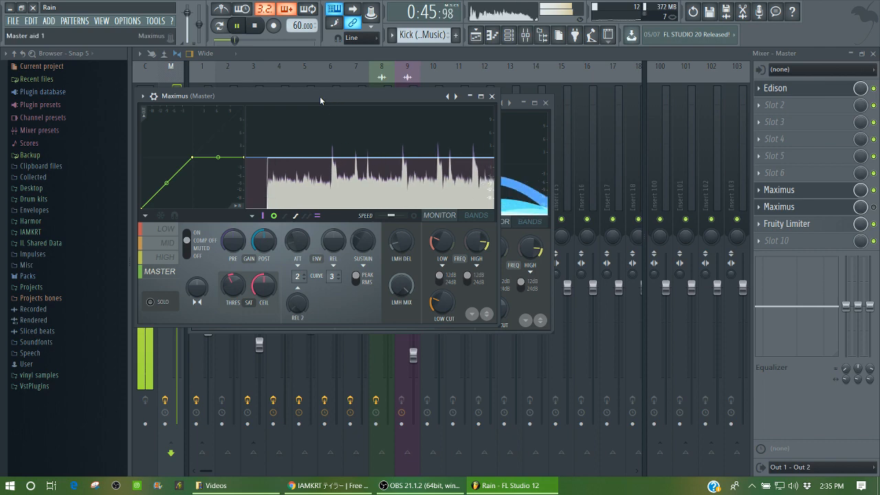
{"action": "left_click_drag", "start_coordinate": [318, 97], "coordinate": [388, 100]}
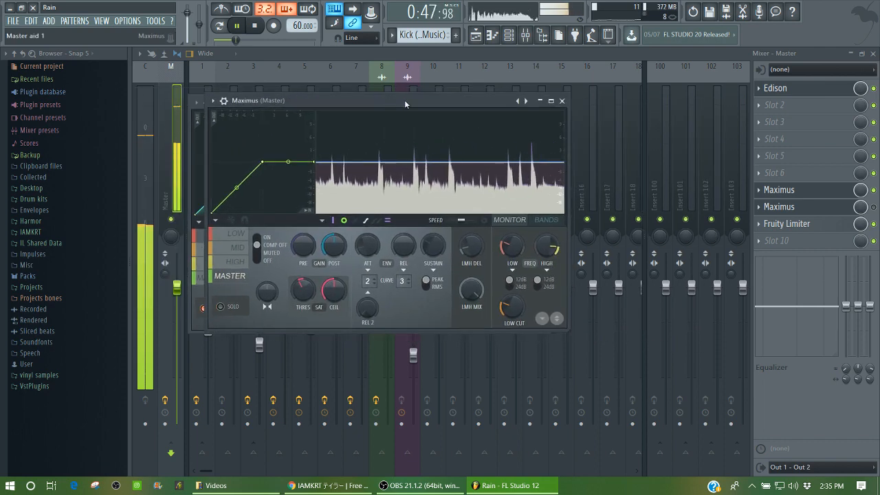
{"action": "key", "text": "space"}
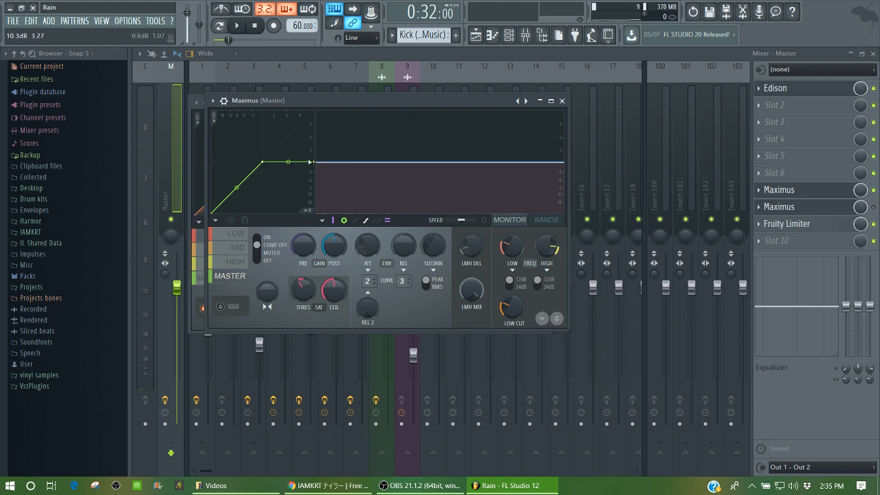
Step: Examine the settings of the LOW, MID, HIGH and MASTER bands in the new Maximus, ending on LOW
{"action": "left_click", "coordinate": [236, 234]}
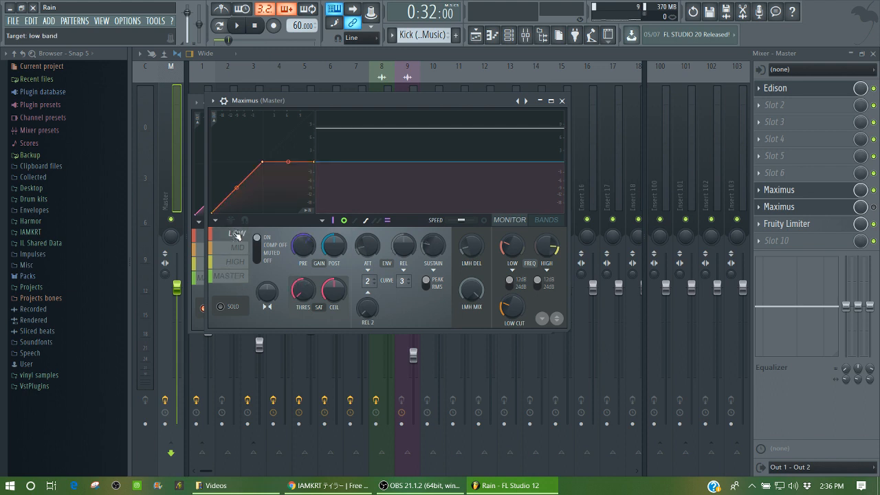
{"action": "left_click", "coordinate": [236, 261]}
{"action": "left_click", "coordinate": [236, 276]}
{"action": "left_click", "coordinate": [236, 262]}
{"action": "left_click", "coordinate": [229, 275]}
{"action": "left_click", "coordinate": [237, 234]}
{"action": "left_click", "coordinate": [238, 246]}
{"action": "left_click", "coordinate": [235, 262]}
{"action": "left_click", "coordinate": [230, 277]}
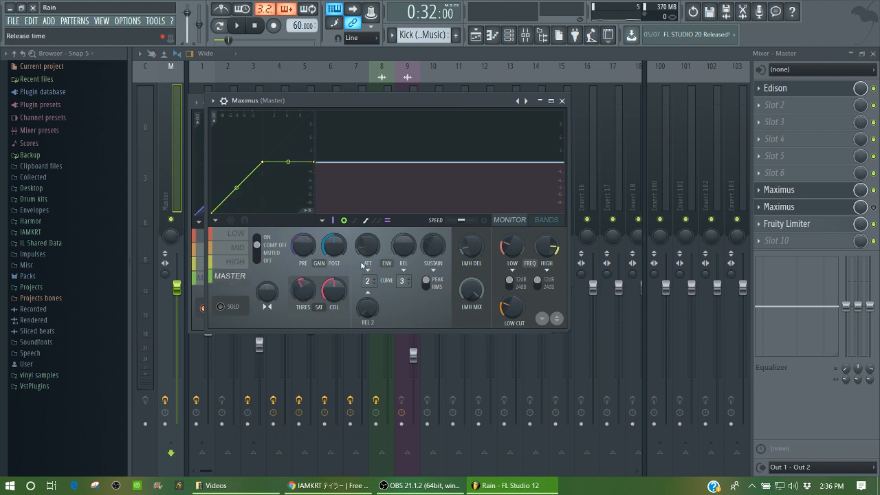
{"action": "left_click", "coordinate": [224, 235]}
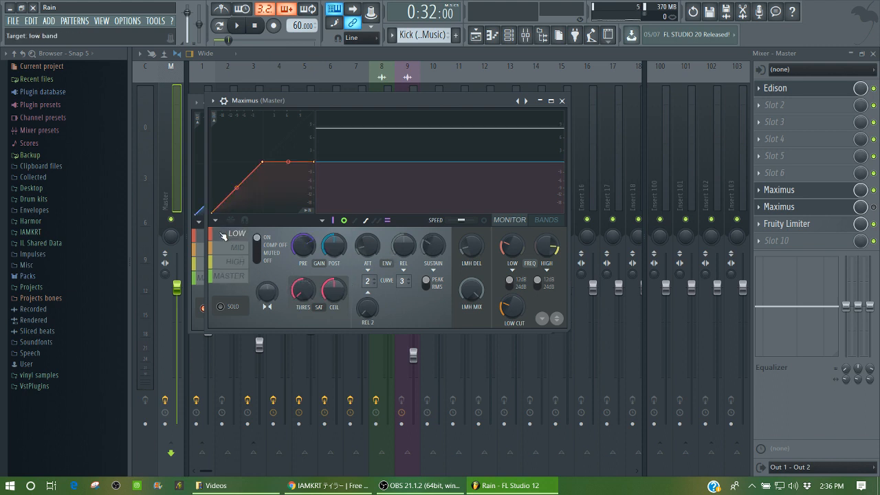
Step: Show the BANDS display of the new Maximus, move its window aside and briefly play the song
{"action": "left_click", "coordinate": [547, 219]}
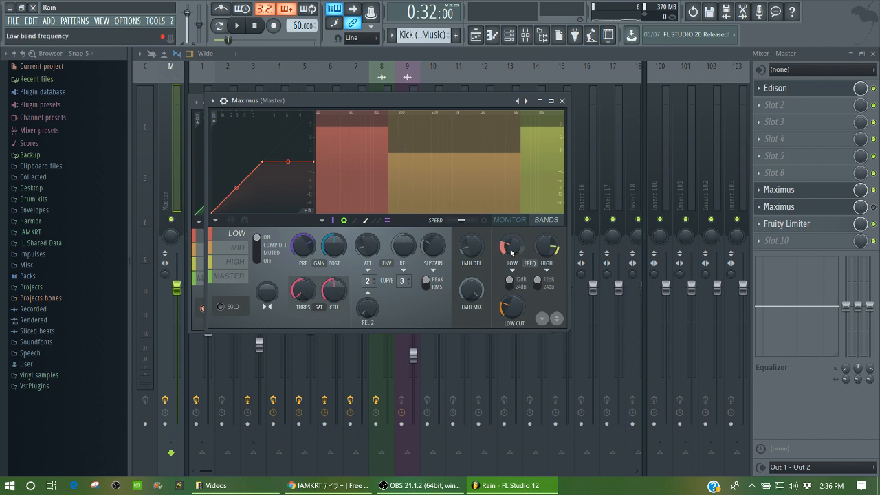
{"action": "key", "text": "space"}
{"action": "key", "text": "space"}
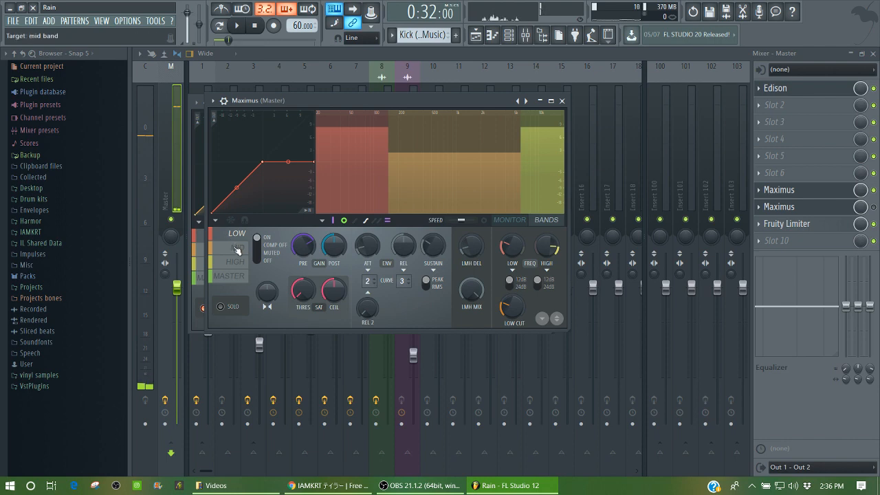
{"action": "left_click_drag", "start_coordinate": [296, 104], "coordinate": [383, 98]}
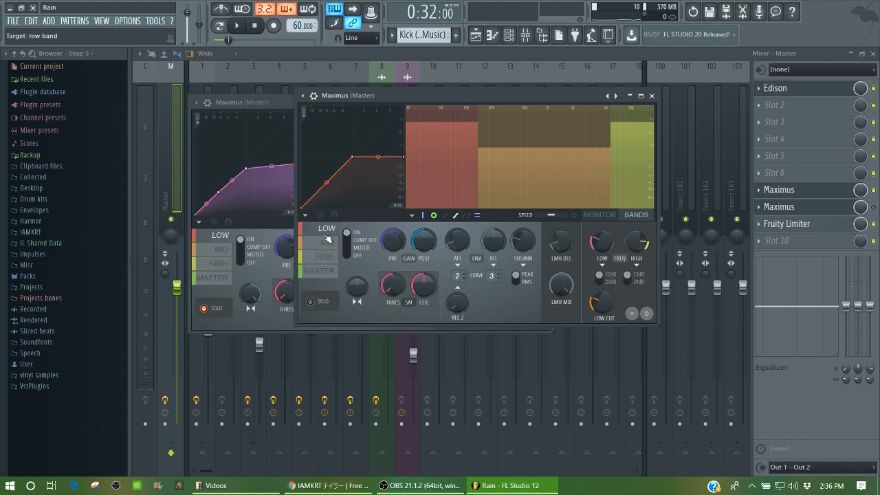
{"action": "key", "text": "space"}
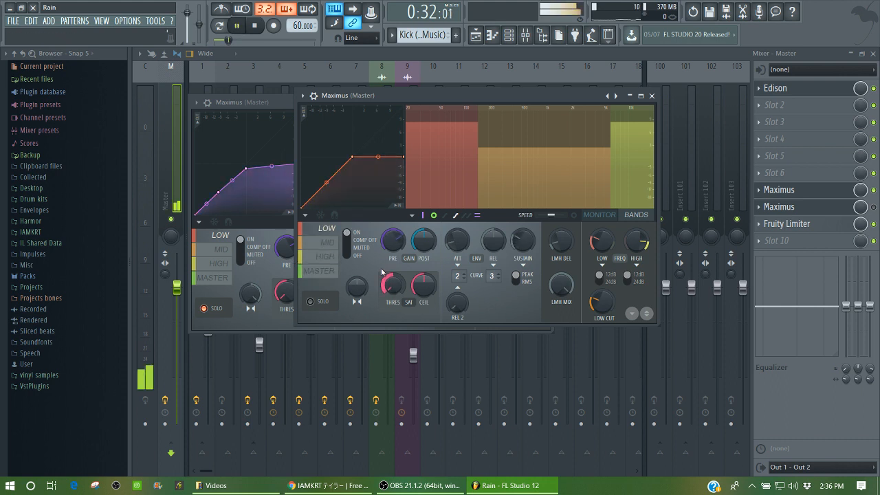
{"action": "key", "text": "space"}
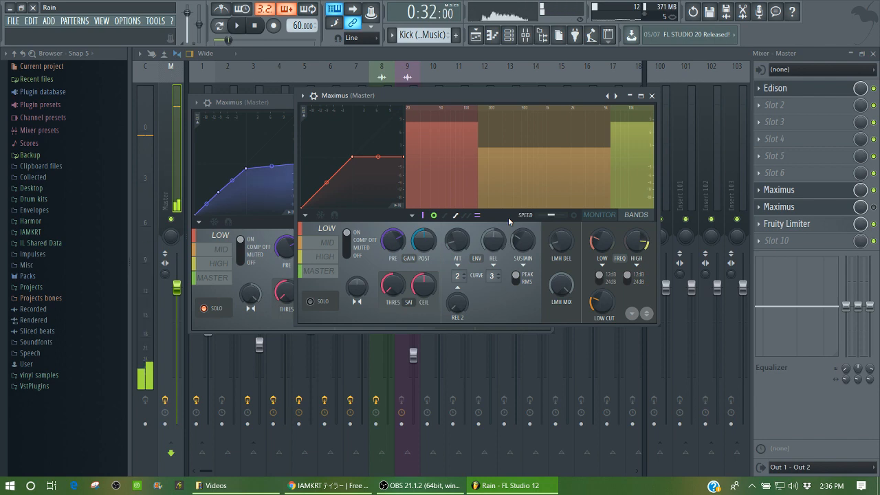
Step: Close the window of the disabled Maximus so that only the new one stays open
{"action": "left_click", "coordinate": [281, 102]}
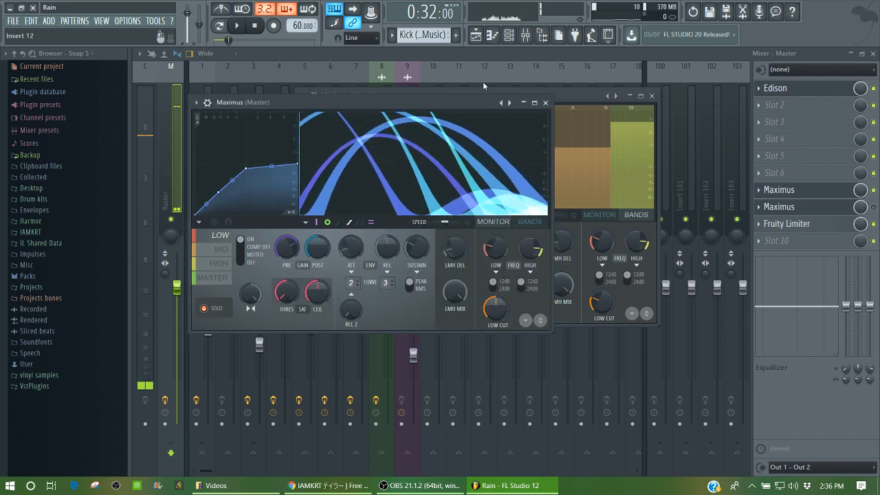
{"action": "left_click", "coordinate": [545, 102]}
{"action": "left_click", "coordinate": [589, 126]}
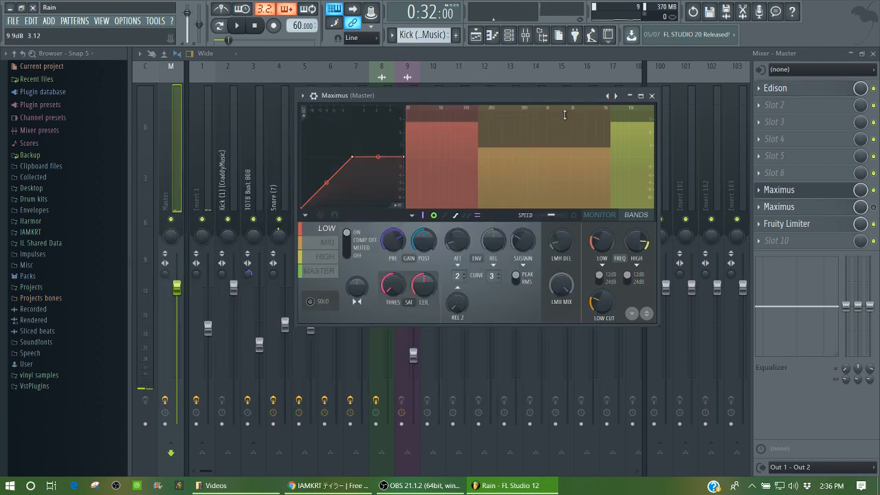
Step: Solo the LOW band while the song plays, switch the display to MONITOR and stop playback
{"action": "key", "text": "space"}
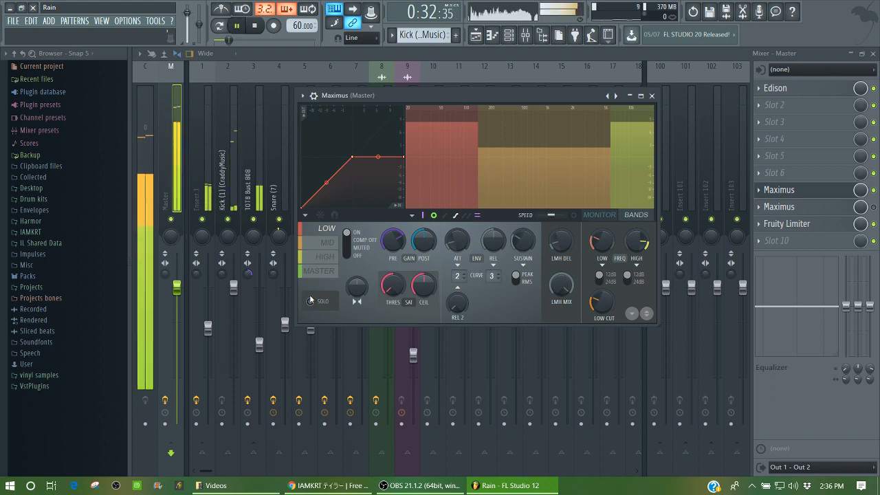
{"action": "left_click", "coordinate": [310, 301]}
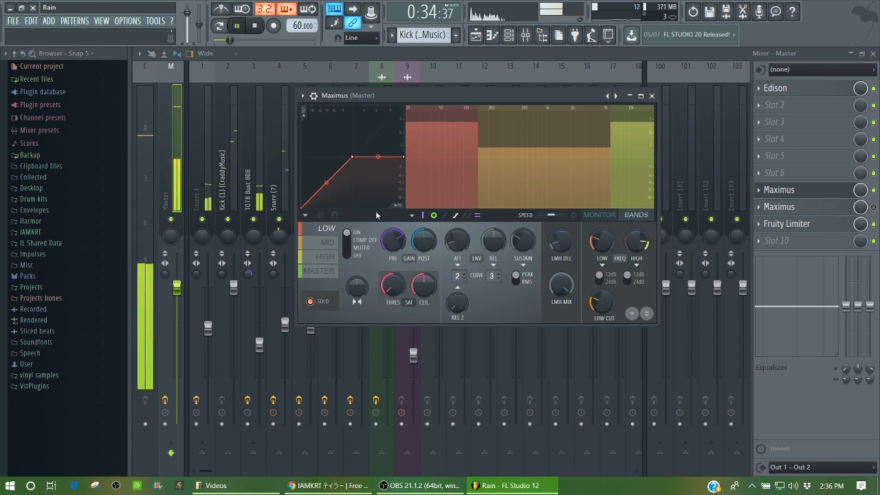
{"action": "left_click", "coordinate": [590, 214]}
{"action": "key", "text": "space"}
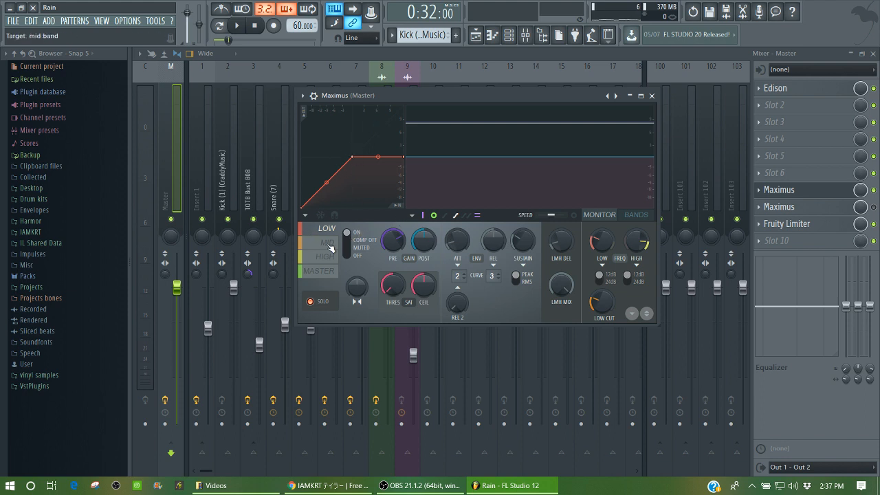
Step: Play short passages of the song to examine the soloed LOW band's peaks on the monitor
{"action": "key", "text": "space"}
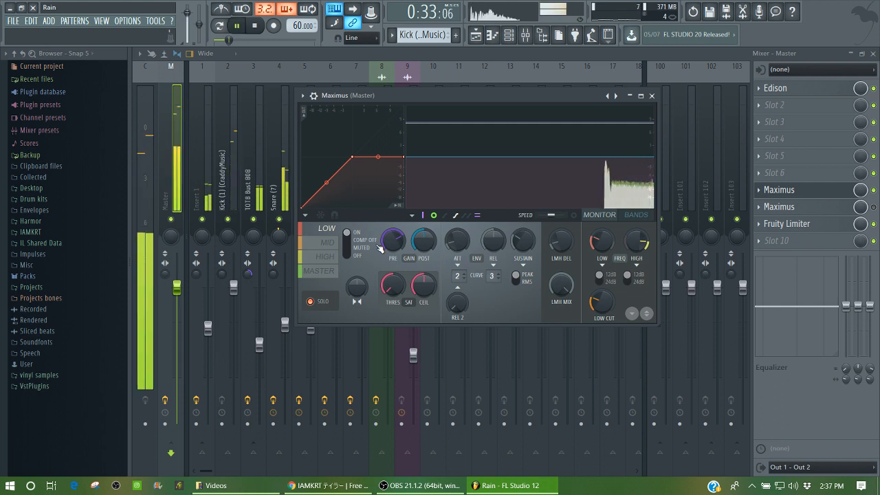
{"action": "key", "text": "space"}
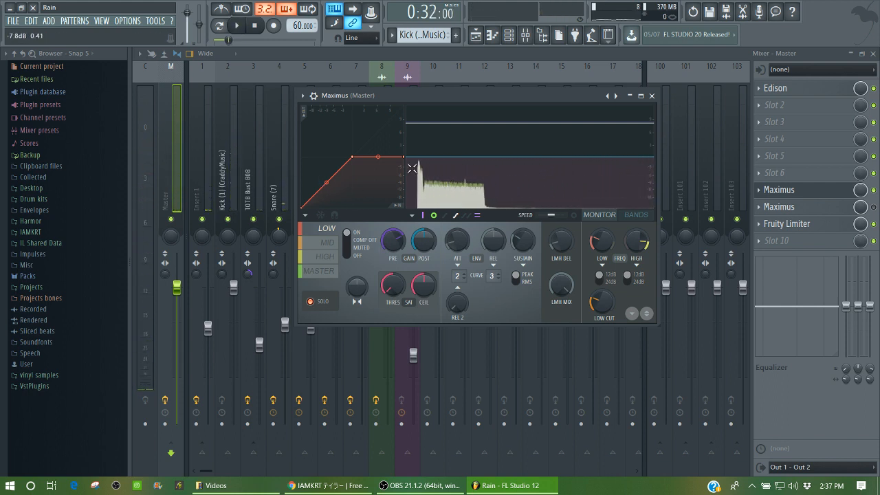
{"action": "key", "text": "space"}
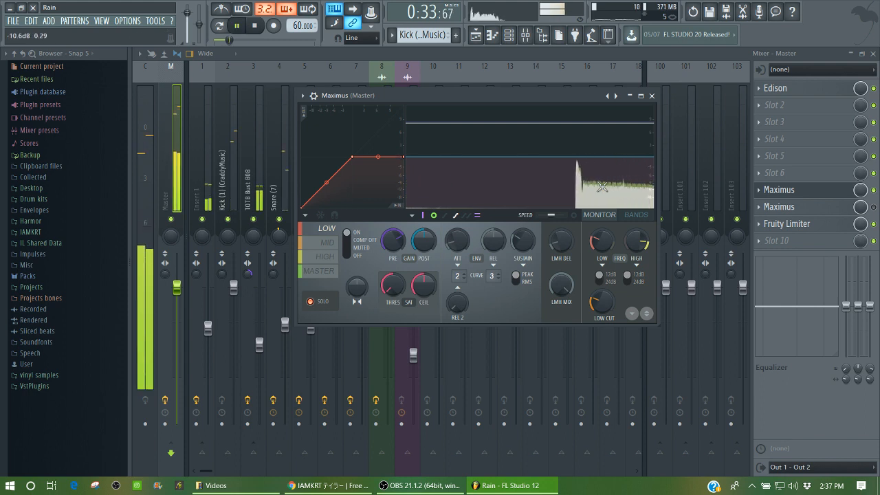
{"action": "key", "text": "space"}
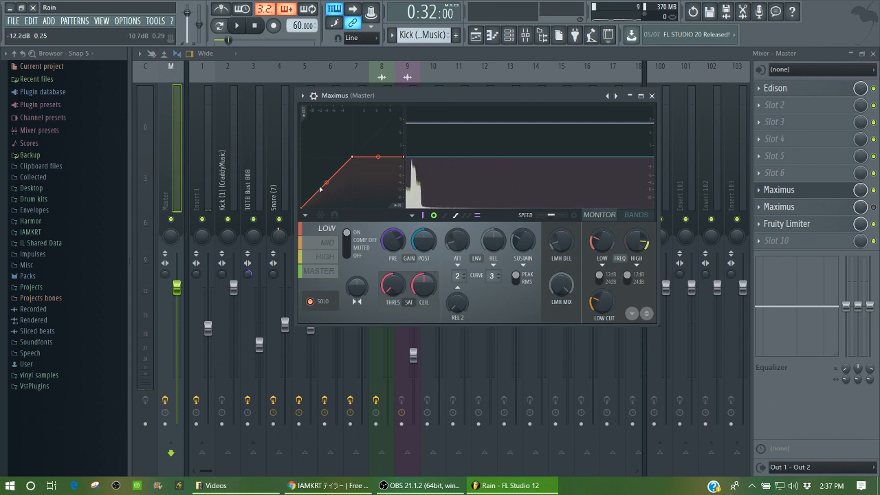
Step: Reshape the LOW band's compression curve with an extra point on its lower slope and a slightly lowered knee point
{"action": "key", "text": "space"}
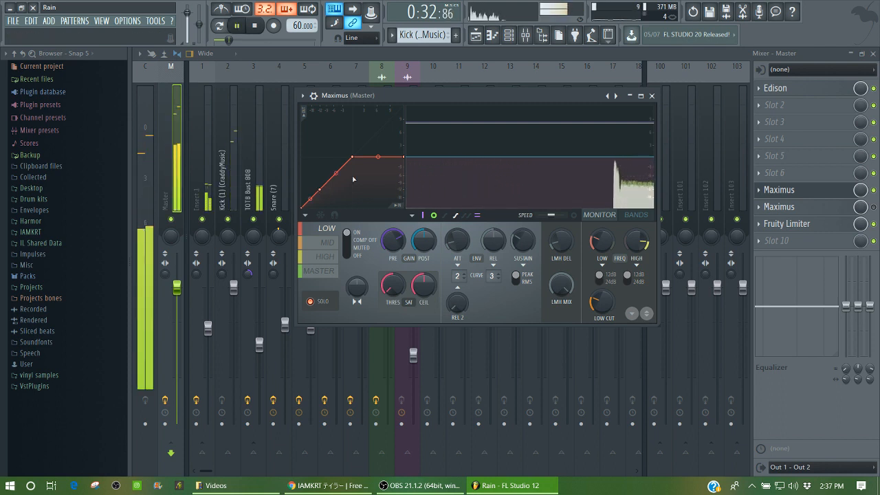
{"action": "key", "text": "space"}
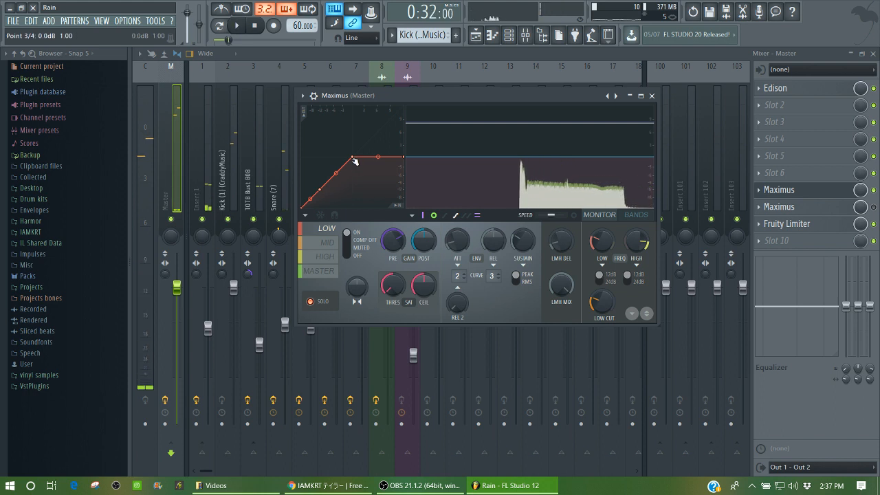
{"action": "left_click_drag", "start_coordinate": [353, 158], "coordinate": [354, 165]}
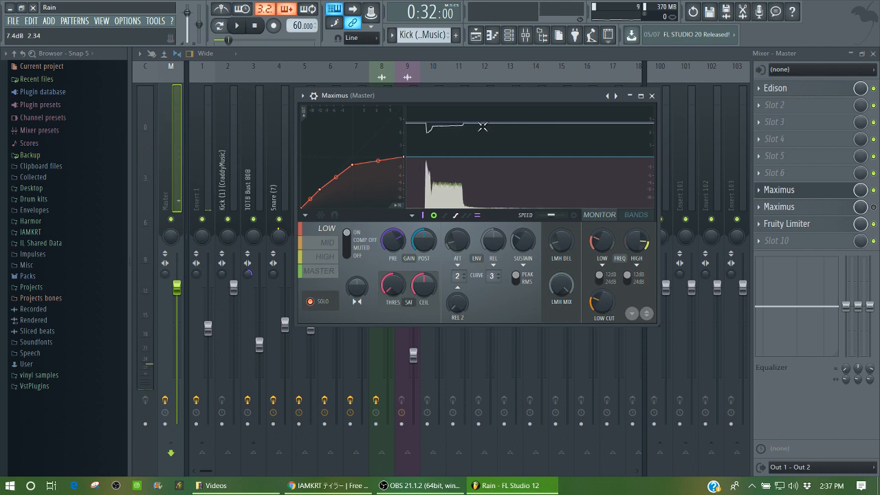
Step: Try a much lower knee point on the LOW band's compression curve during playback, and raise it back to its former height
{"action": "key", "text": "space"}
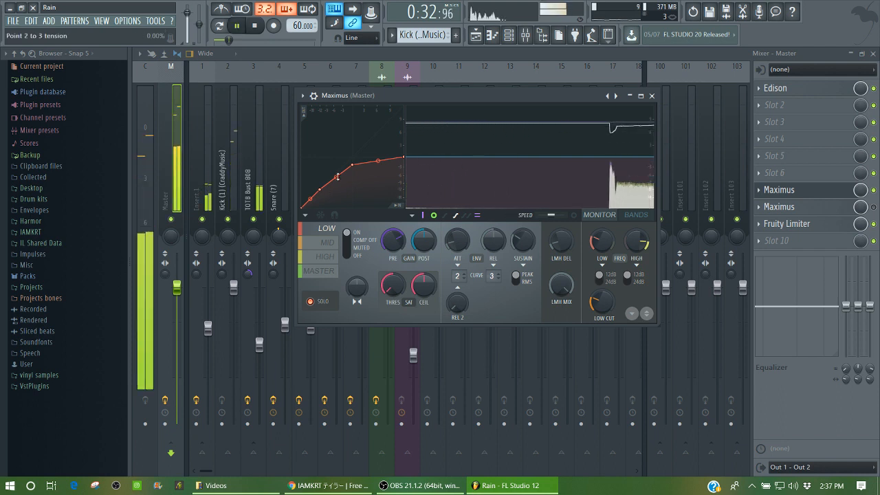
{"action": "left_click_drag", "start_coordinate": [352, 165], "coordinate": [355, 181]}
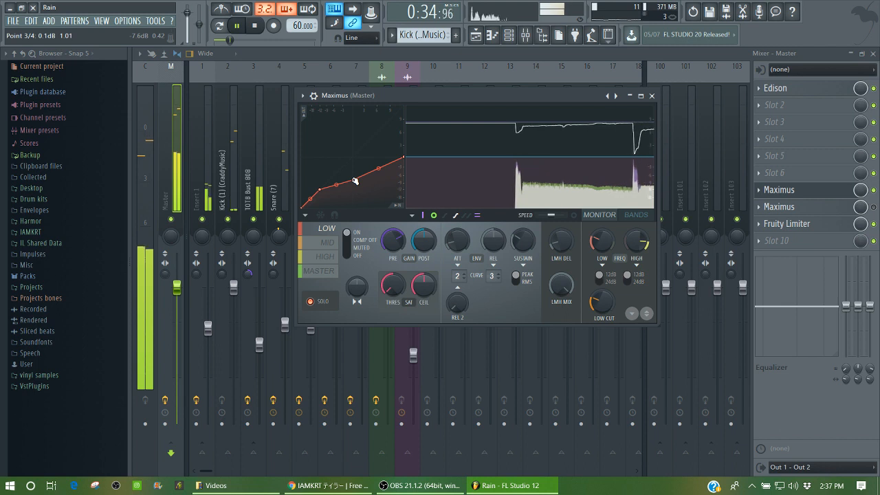
{"action": "key", "text": "space"}
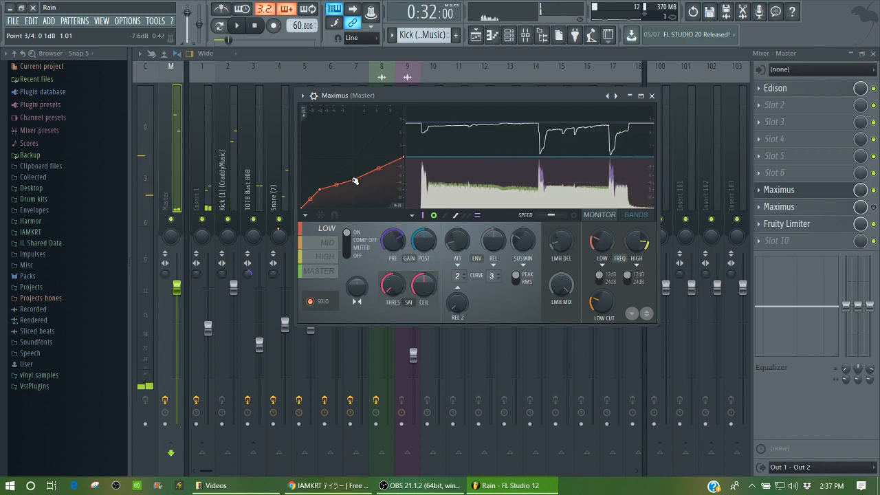
{"action": "left_click_drag", "start_coordinate": [355, 181], "coordinate": [354, 166]}
Step: Try shifting the LOW band's knee point toward lower input levels while playing the song
{"action": "key", "text": "space"}
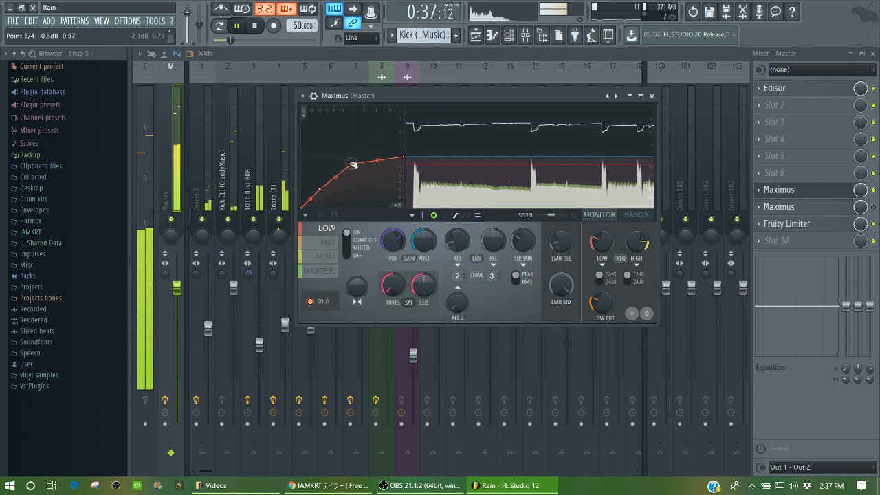
{"action": "key", "text": "space"}
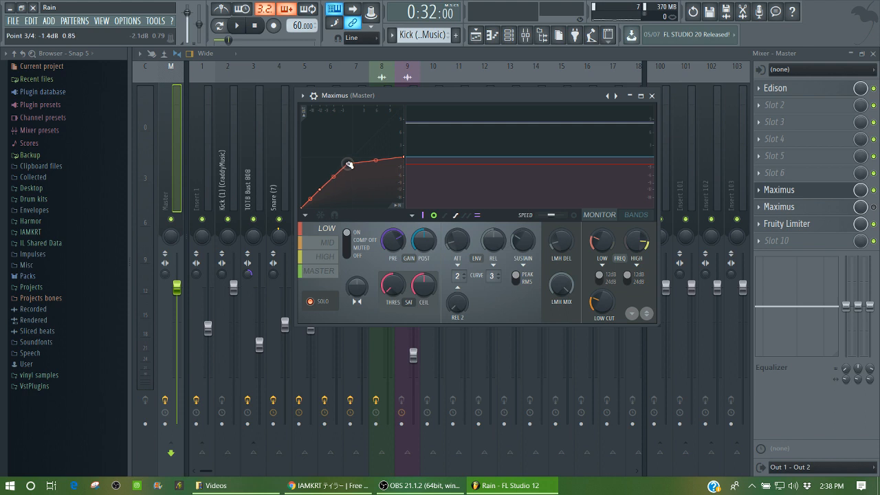
{"action": "key", "text": "space"}
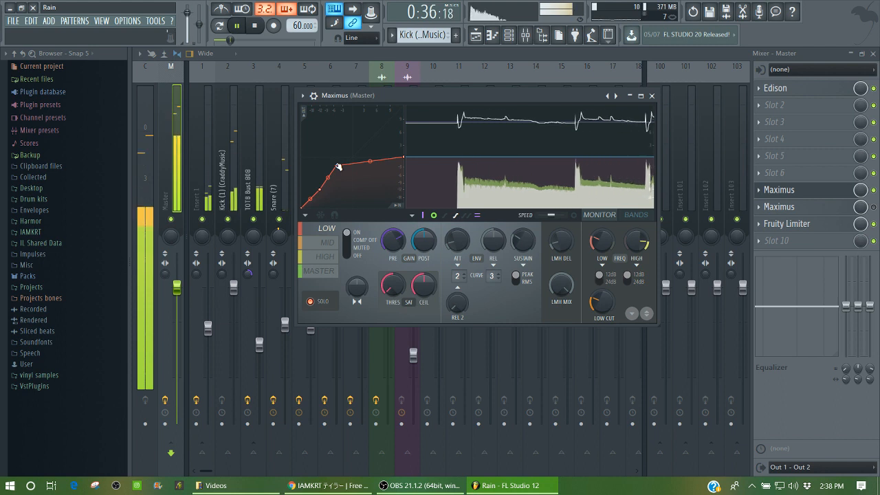
{"action": "key", "text": "space"}
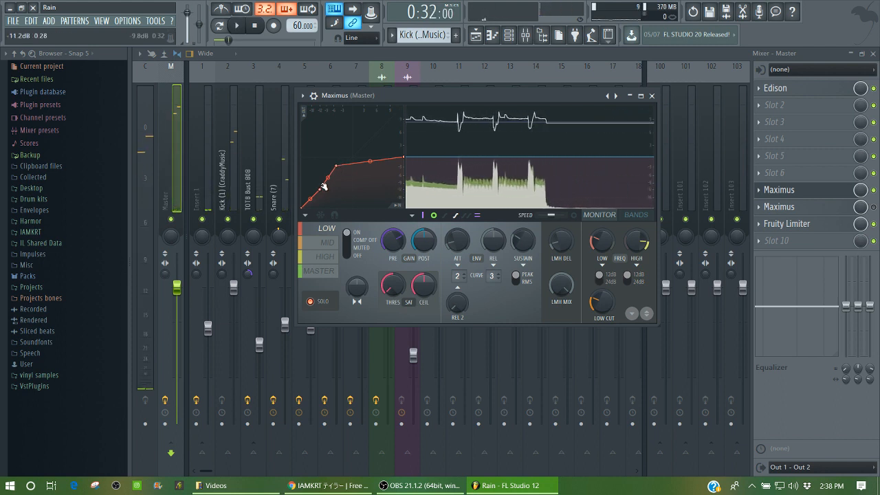
Step: Move the LOW band's knee point back to about 0 dB input, slightly lowered, and check it with a short playback
{"action": "left_click_drag", "start_coordinate": [336, 167], "coordinate": [355, 167]}
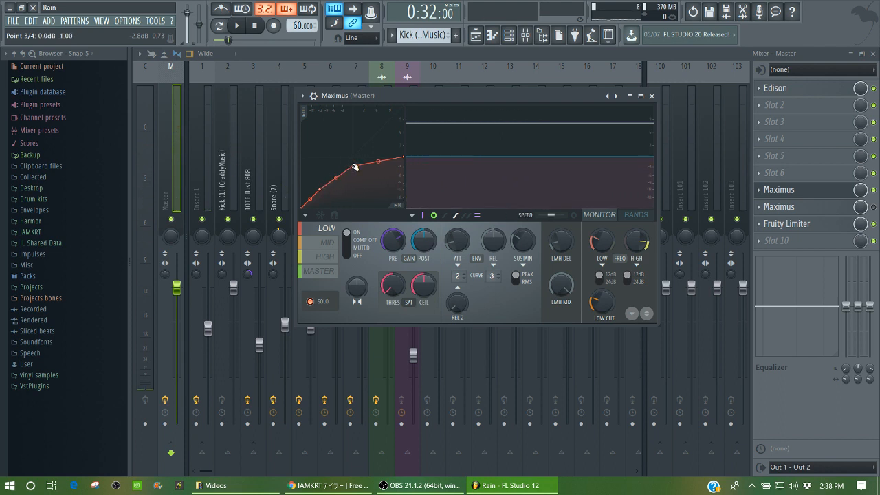
{"action": "key", "text": "space"}
{"action": "left_click_drag", "start_coordinate": [354, 167], "coordinate": [352, 167]}
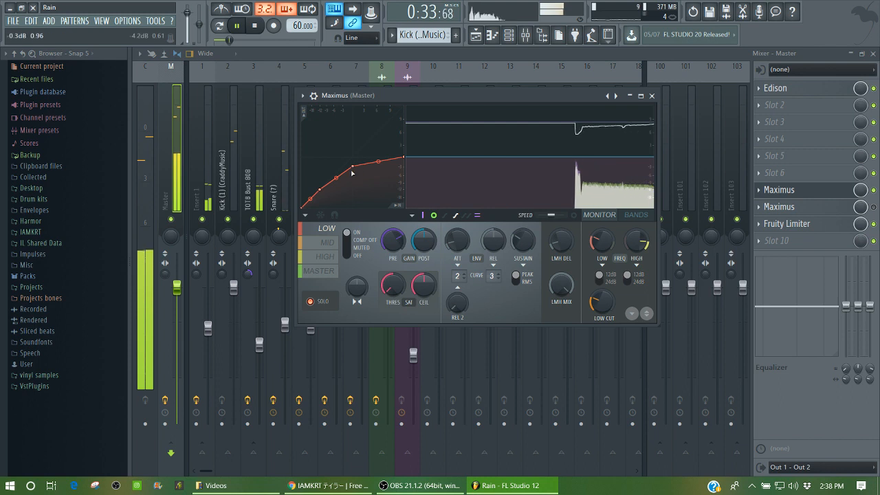
{"action": "key", "text": "space"}
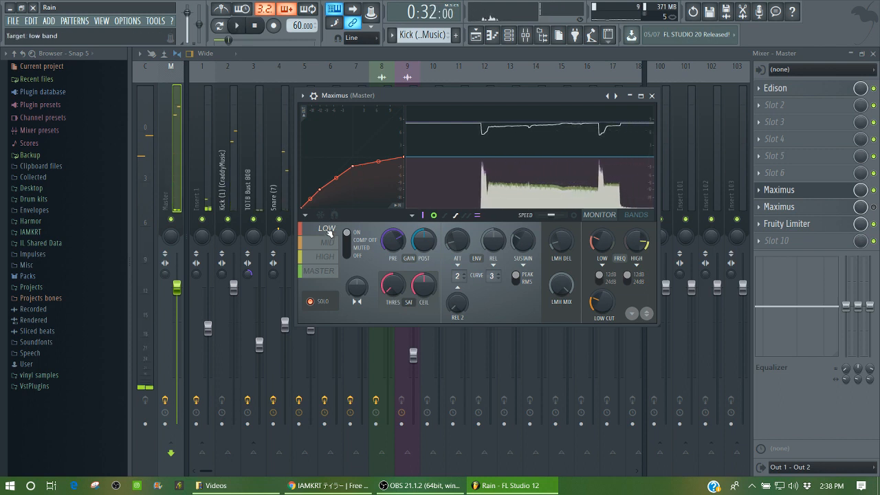
Step: Reshape the MID band's compression curve during playback with an extra point on its lower slope and a slightly lowered knee point
{"action": "left_click", "coordinate": [326, 243]}
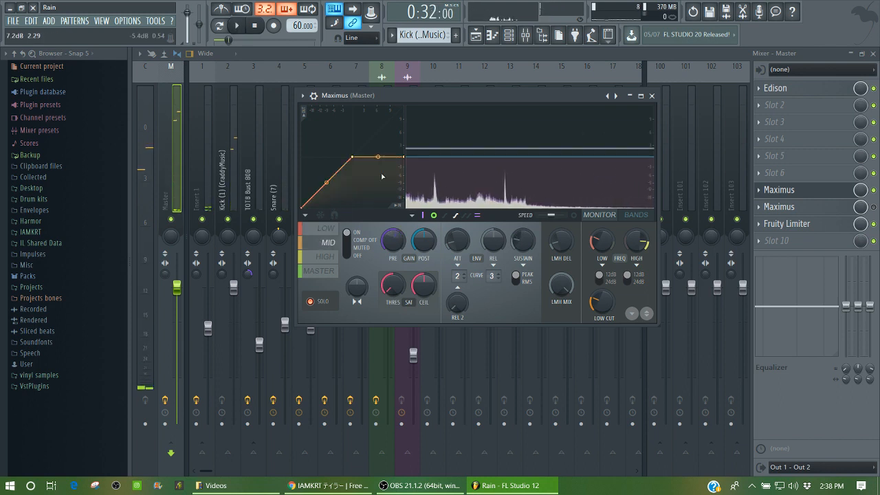
{"action": "key", "text": "space"}
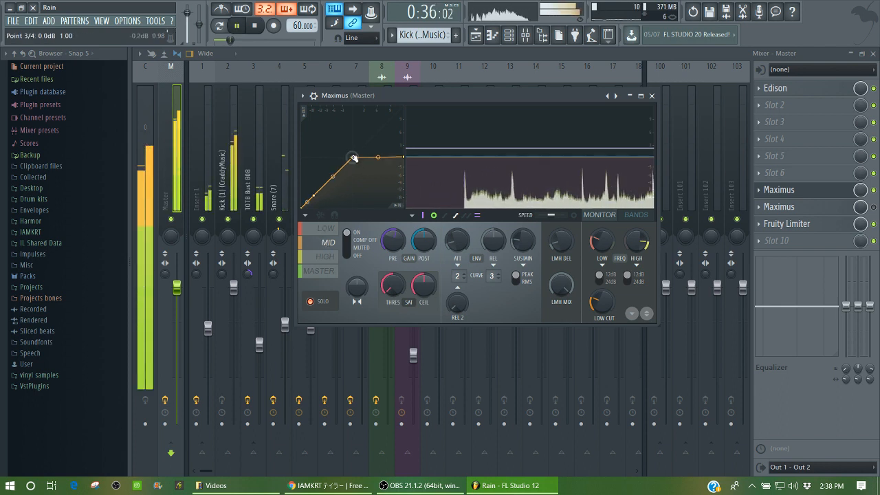
{"action": "left_click_drag", "start_coordinate": [352, 157], "coordinate": [353, 166]}
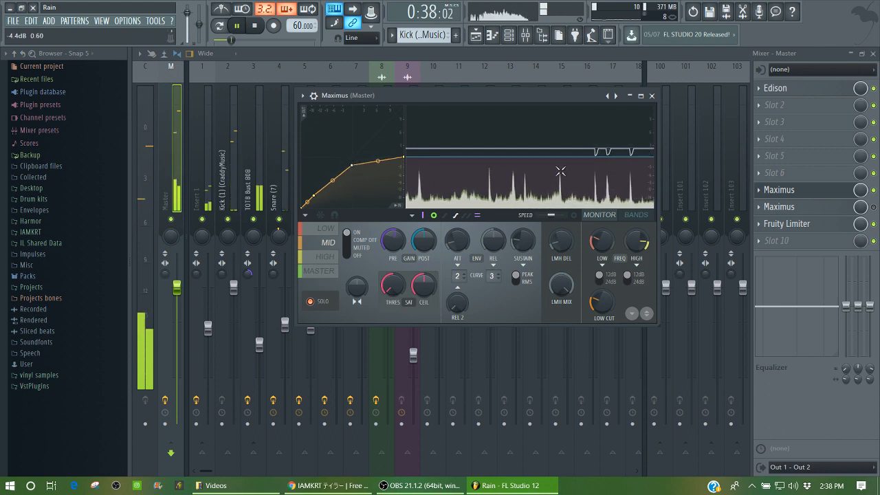
{"action": "key", "text": "space"}
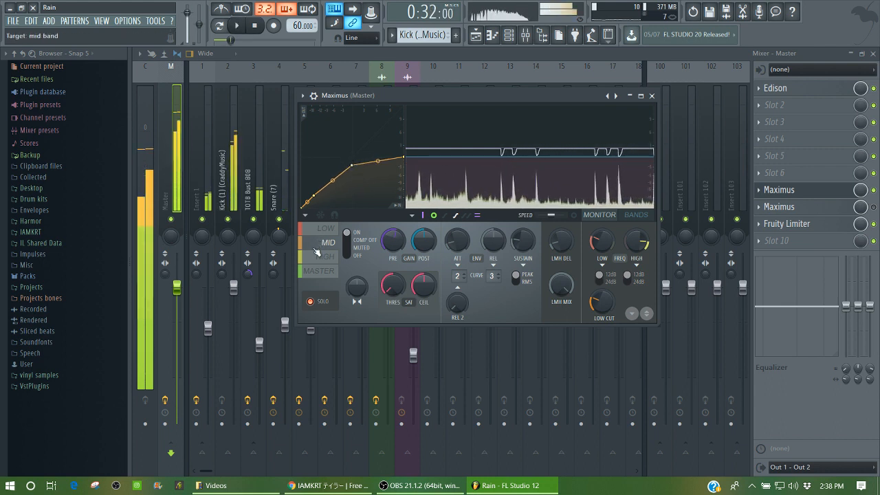
Step: Reshape the HIGH band's curve during playback with an extra point near its lower end and the knee lowered to about -3.6 dB
{"action": "left_click", "coordinate": [331, 256]}
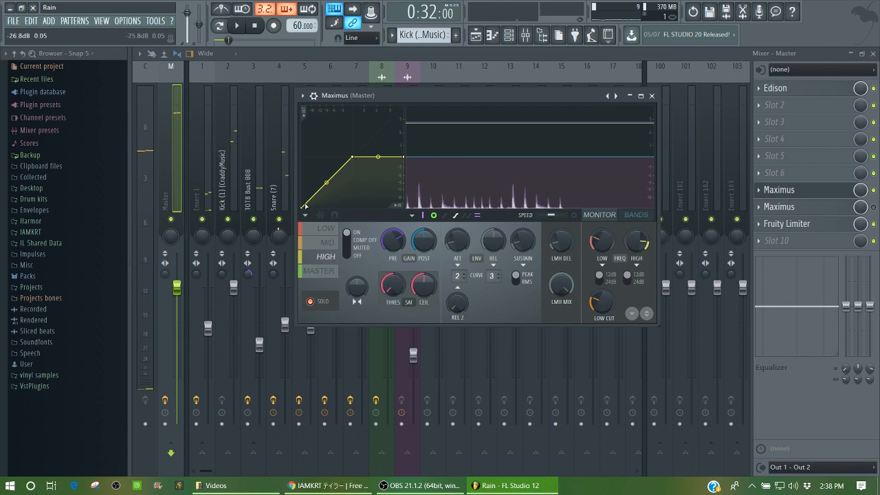
{"action": "key", "text": "space"}
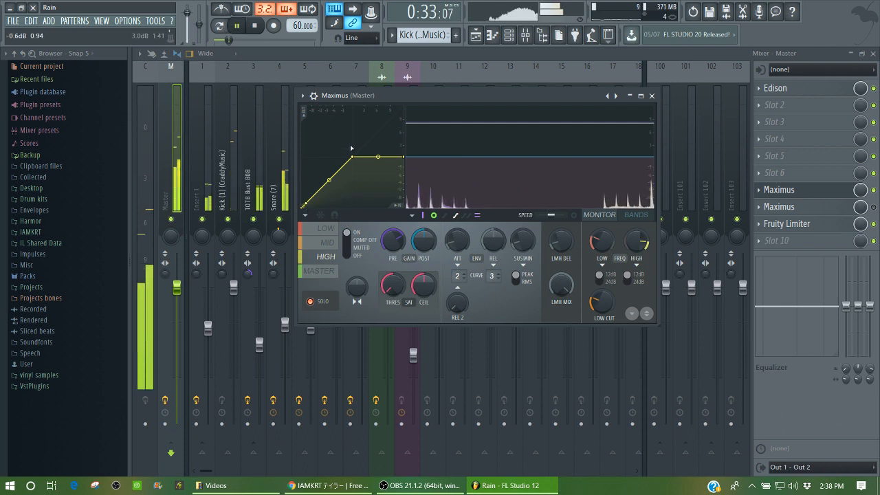
{"action": "left_click_drag", "start_coordinate": [353, 155], "coordinate": [354, 170]}
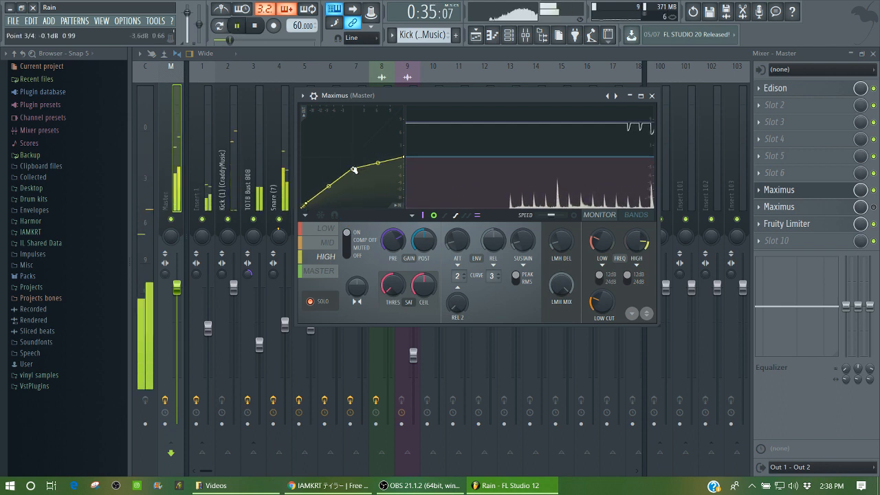
{"action": "key", "text": "space"}
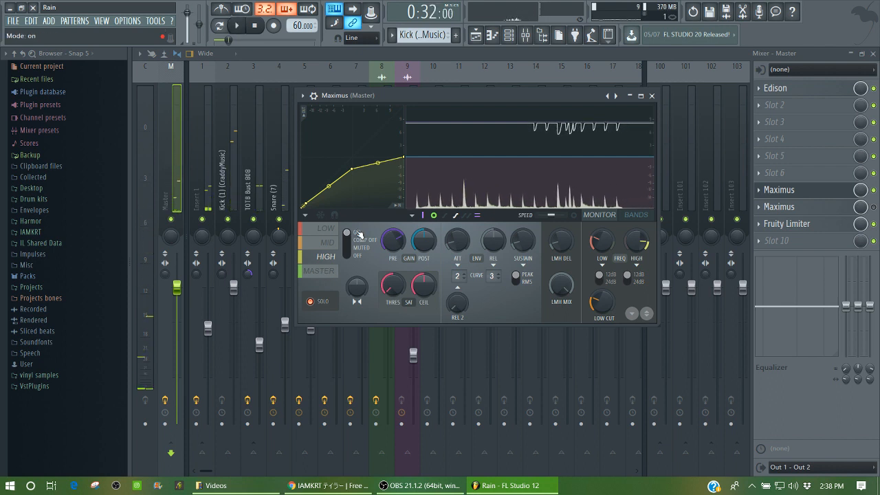
Step: Show the MASTER band and play a short passage to examine the combined output on the monitor
{"action": "left_click", "coordinate": [326, 270]}
{"action": "key", "text": "space"}
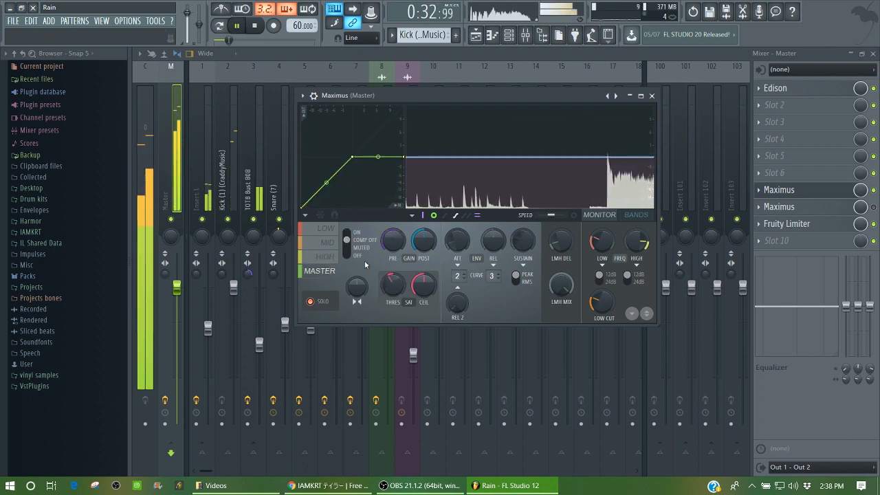
{"action": "key", "text": "space"}
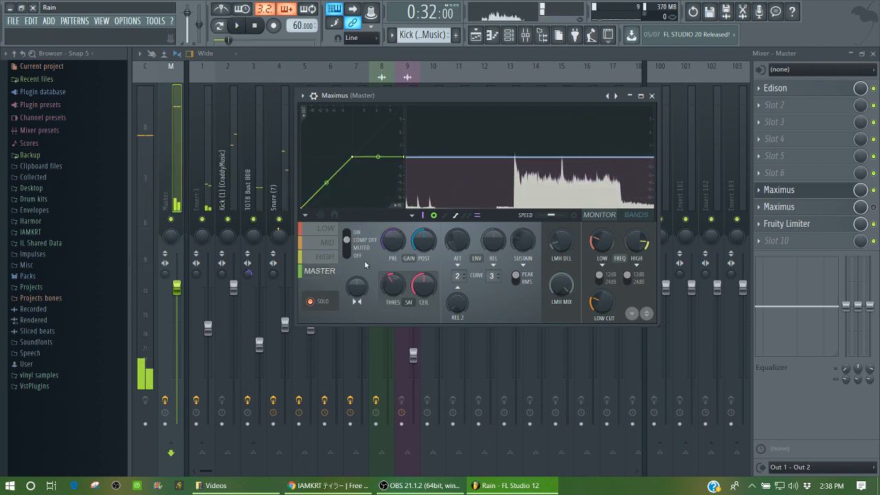
Step: Set the LOW band's stereo separation to 100% merged and check it with short playbacks
{"action": "left_click", "coordinate": [327, 229]}
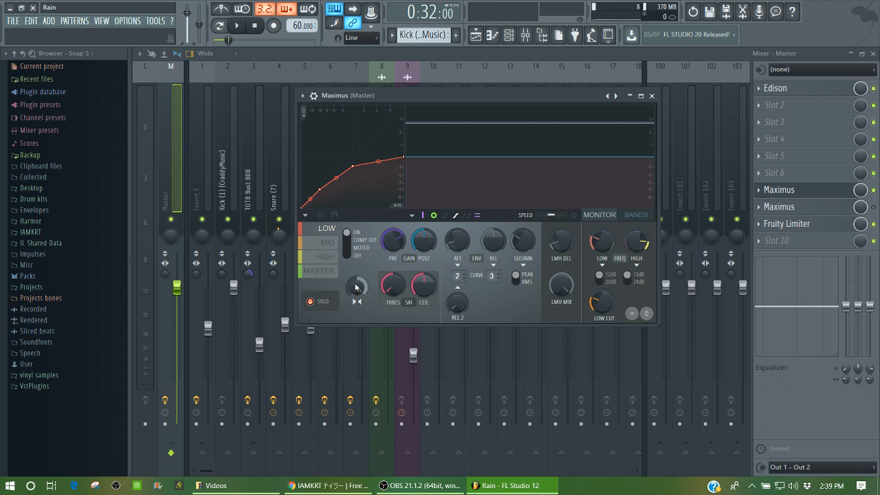
{"action": "key", "text": "space"}
{"action": "key", "text": "space"}
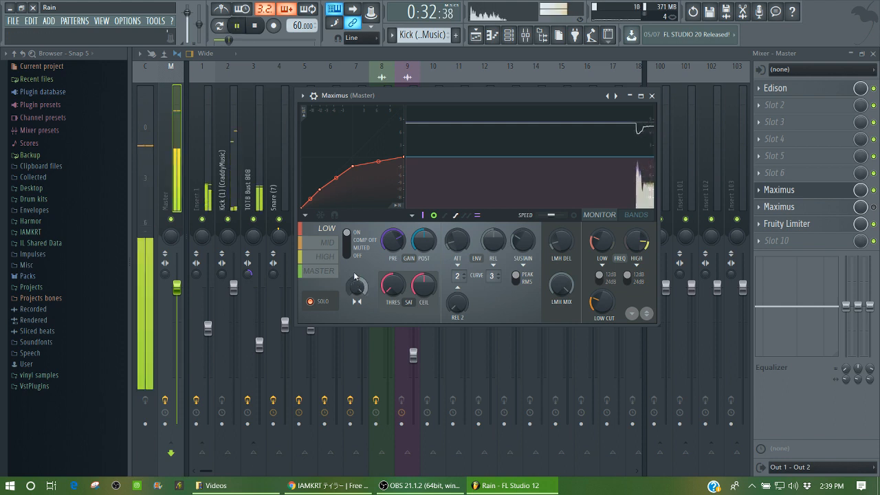
{"action": "key", "text": "space"}
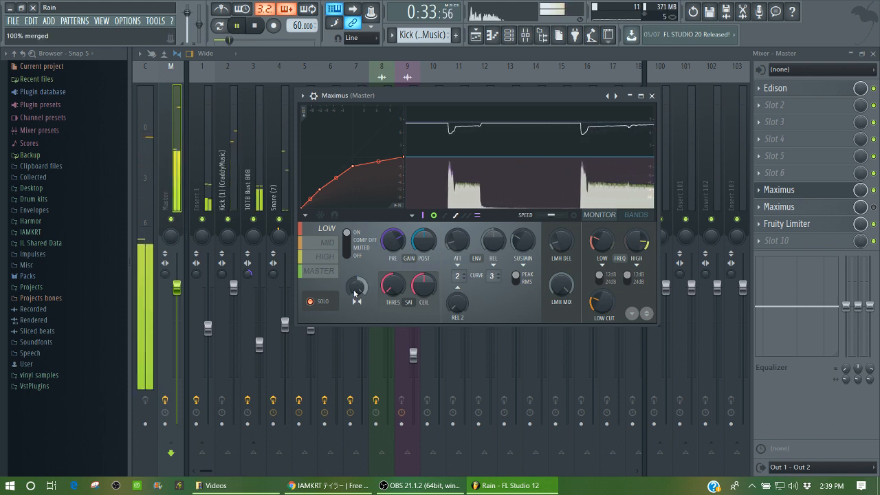
{"action": "key", "text": "space"}
Step: Adjust the MID band's stereo separation slightly and compare the sound in playback before and after
{"action": "left_click", "coordinate": [334, 247]}
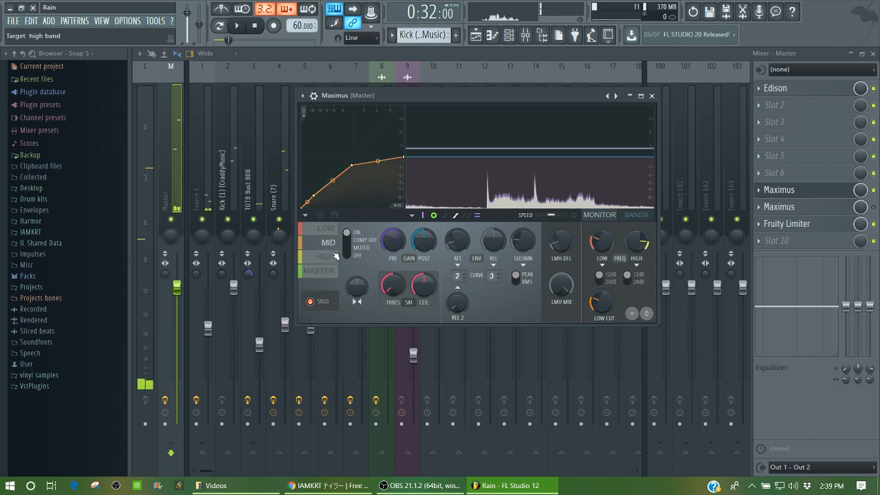
{"action": "key", "text": "space"}
{"action": "key", "text": "space"}
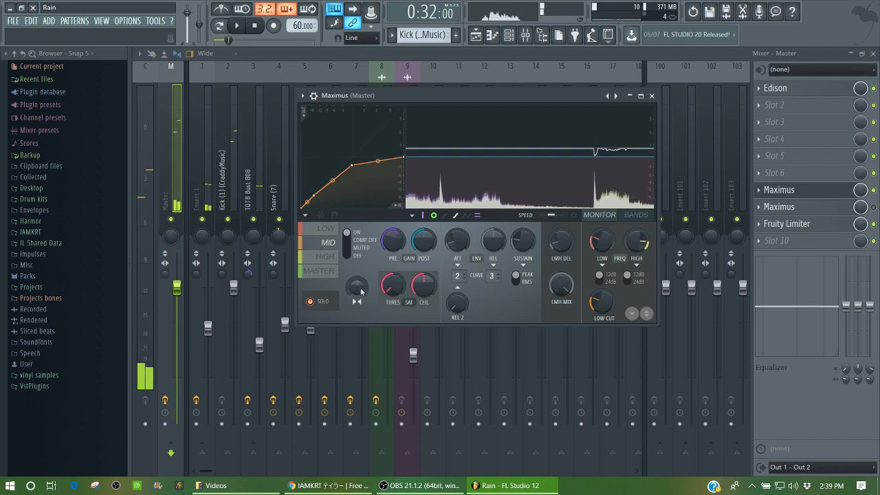
{"action": "left_click", "coordinate": [363, 289]}
{"action": "key", "text": "space"}
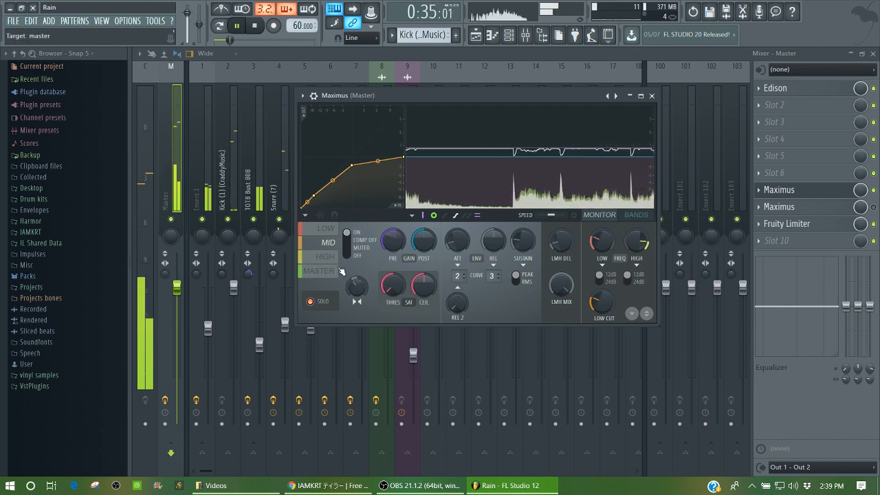
{"action": "key", "text": "space"}
Step: Play the song to check the HIGH band's stereo separation and the combined MASTER output
{"action": "left_click", "coordinate": [329, 261]}
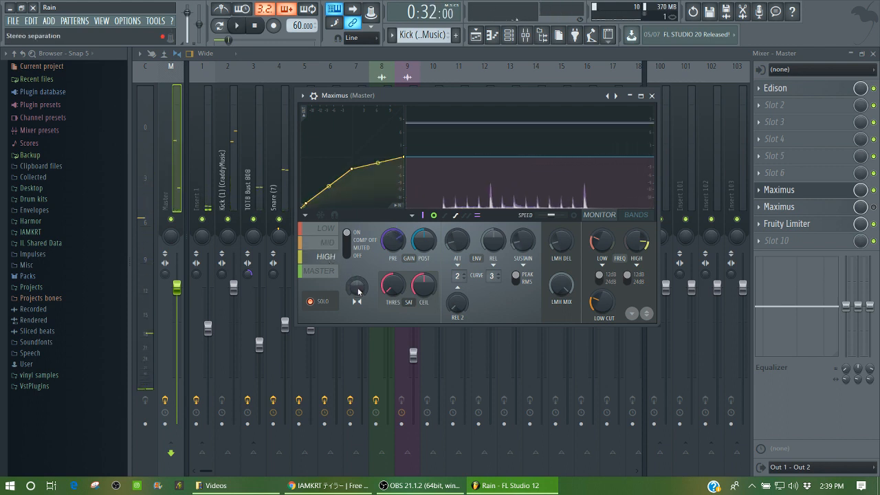
{"action": "key", "text": "space"}
{"action": "left_click", "coordinate": [322, 270]}
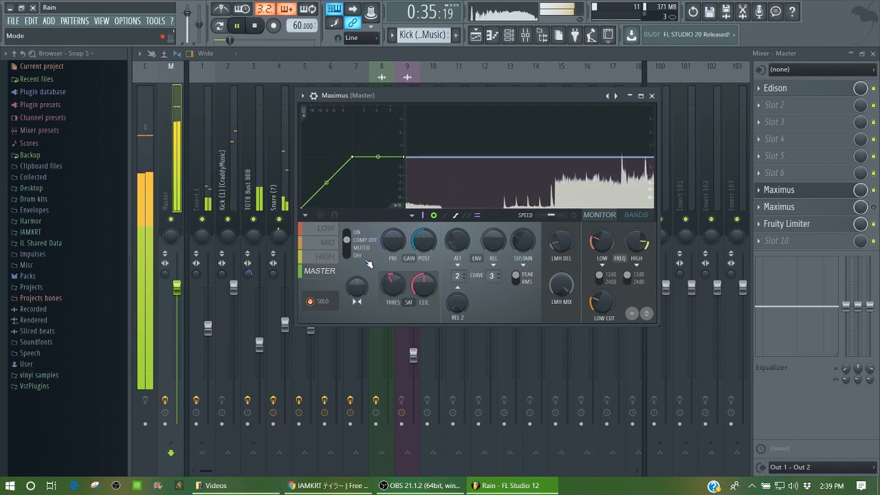
{"action": "key", "text": "space"}
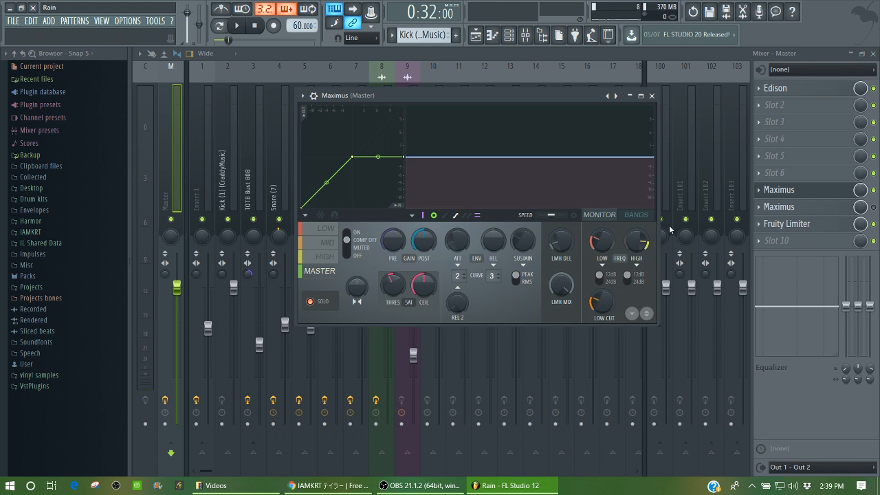
Step: Switch the Maximus display to BANDS and play a short passage of the song
{"action": "left_click", "coordinate": [638, 216]}
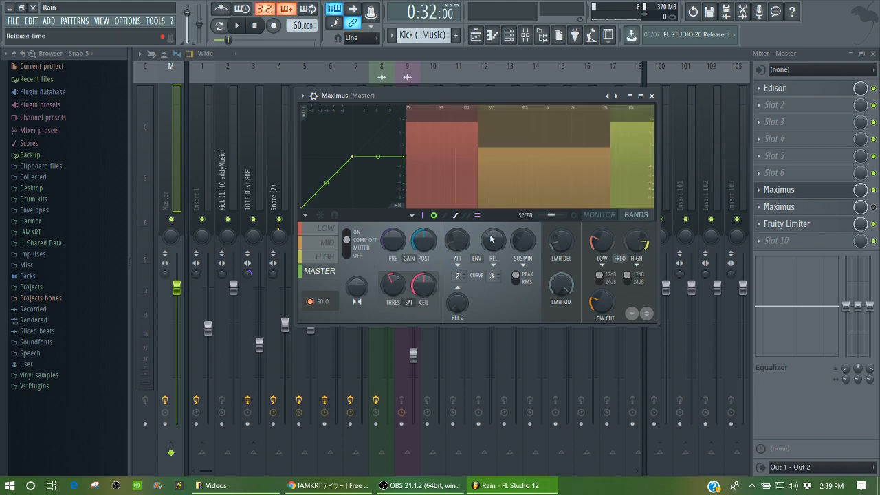
{"action": "key", "text": "space"}
{"action": "key", "text": "space"}
Step: Listen to the soloed LOW band and set its LOW crossover frequency to about 101 Hz during playback
{"action": "left_click", "coordinate": [327, 231]}
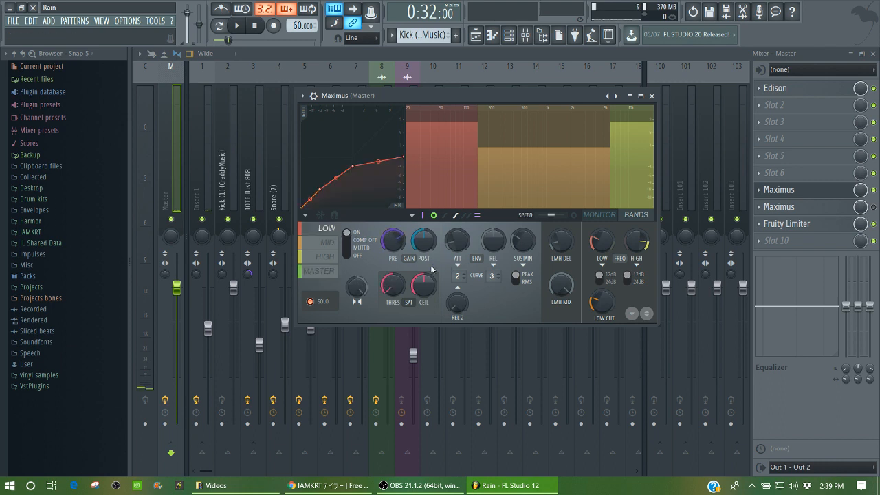
{"action": "key", "text": "space"}
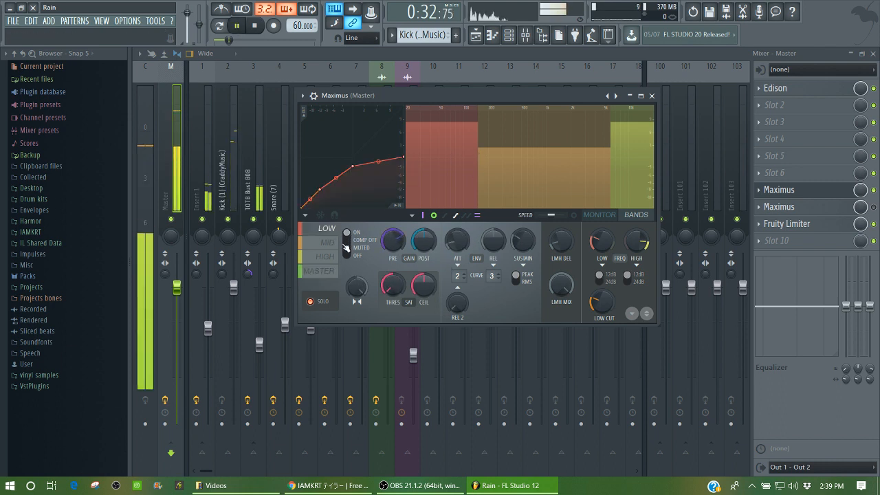
{"action": "key", "text": "space"}
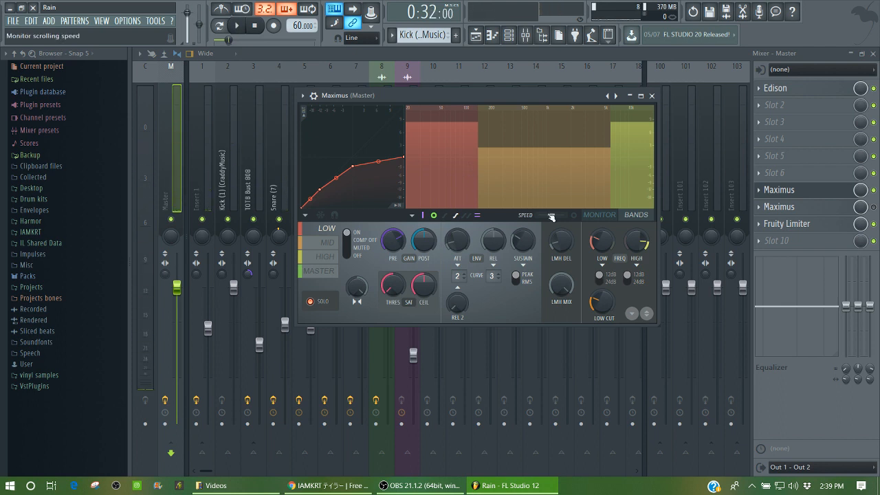
{"action": "key", "text": "space"}
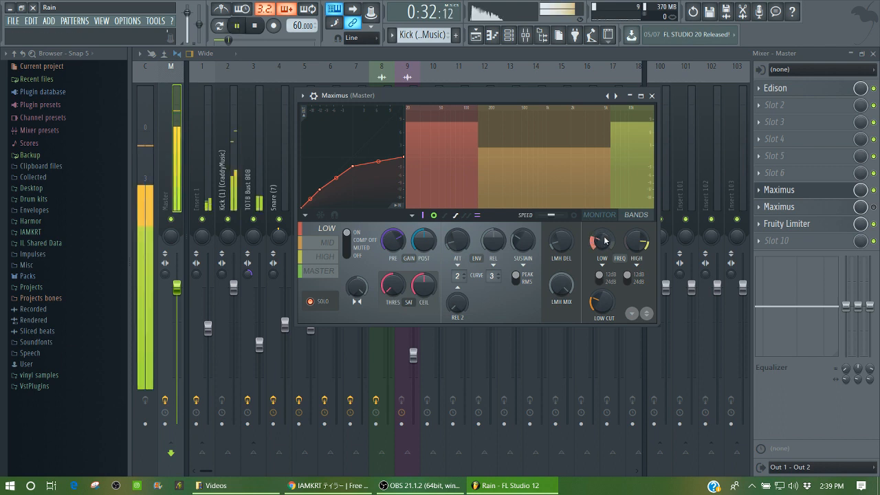
{"action": "left_click_drag", "start_coordinate": [600, 240], "coordinate": [601, 251]}
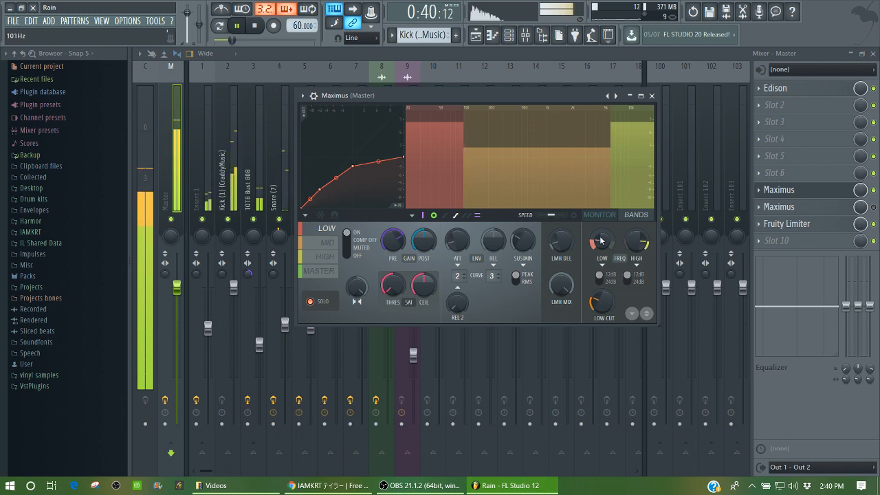
Step: Listen to the soloed MID and HIGH bands and the combined MASTER output in short playback passes
{"action": "key", "text": "space"}
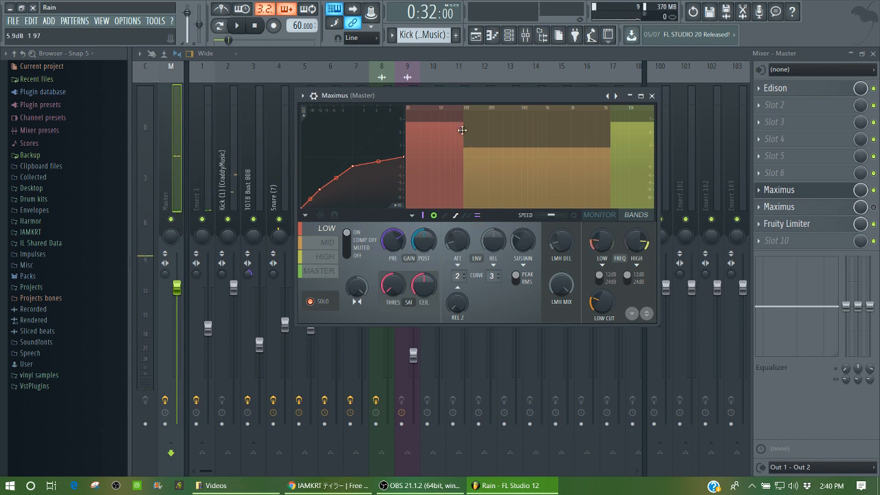
{"action": "left_click", "coordinate": [328, 247]}
{"action": "key", "text": "space"}
{"action": "left_click", "coordinate": [323, 257]}
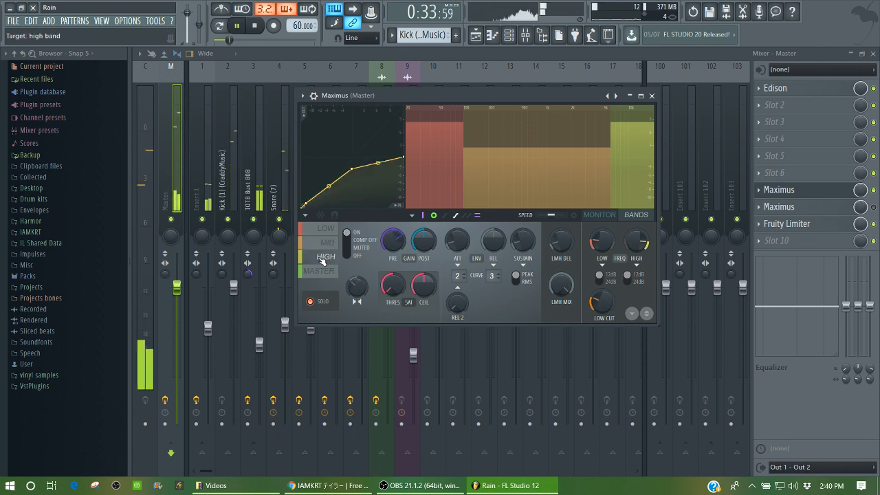
{"action": "key", "text": "space"}
{"action": "left_click", "coordinate": [319, 271]}
{"action": "key", "text": "space"}
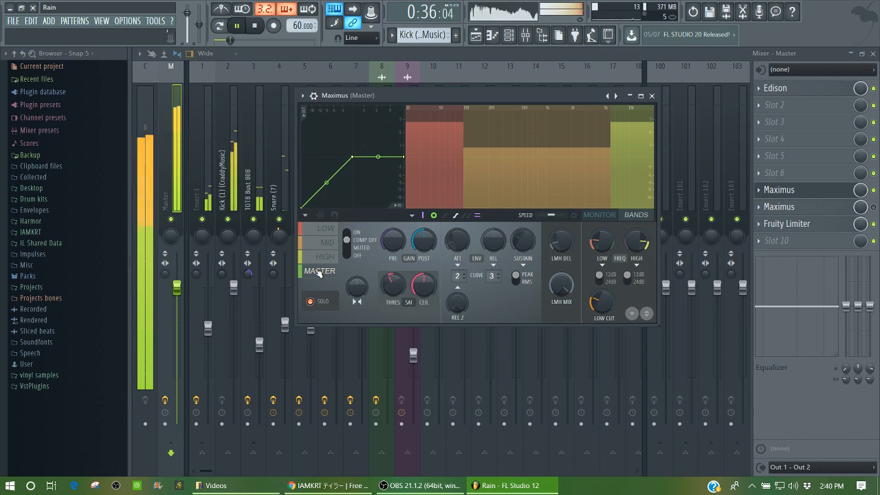
{"action": "key", "text": "space"}
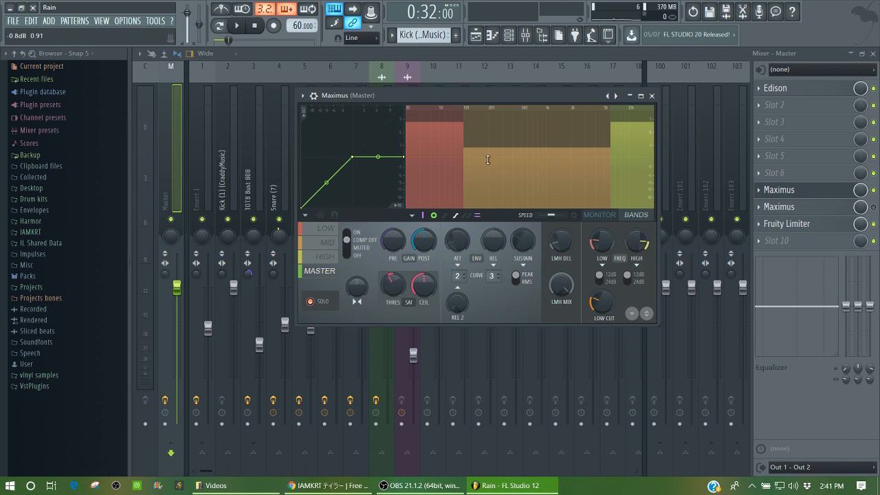
Step: Open the recent project digital station.flp without saving the changes to rain.flp
{"action": "left_click", "coordinate": [13, 21]}
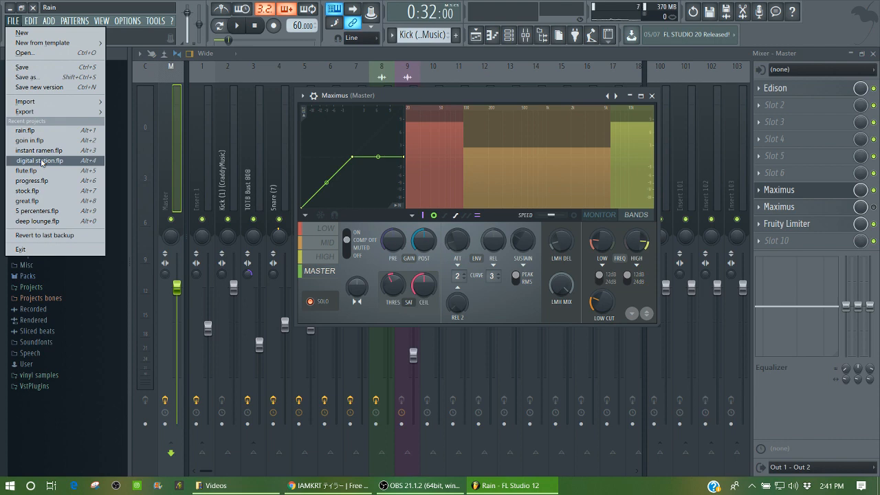
{"action": "left_click", "coordinate": [41, 162]}
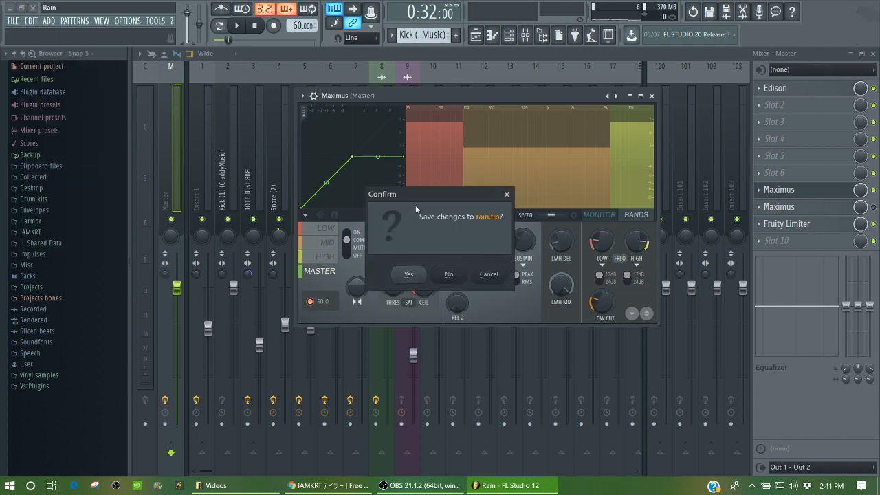
{"action": "left_click", "coordinate": [448, 275]}
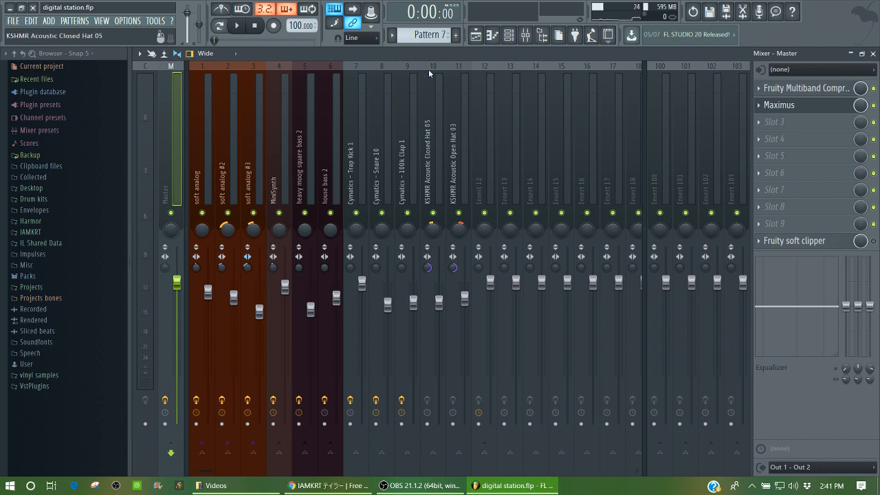
Step: Play the song and show the playlist, moving the playback position to bar 9
{"action": "key", "text": "space"}
{"action": "left_click", "coordinate": [476, 37]}
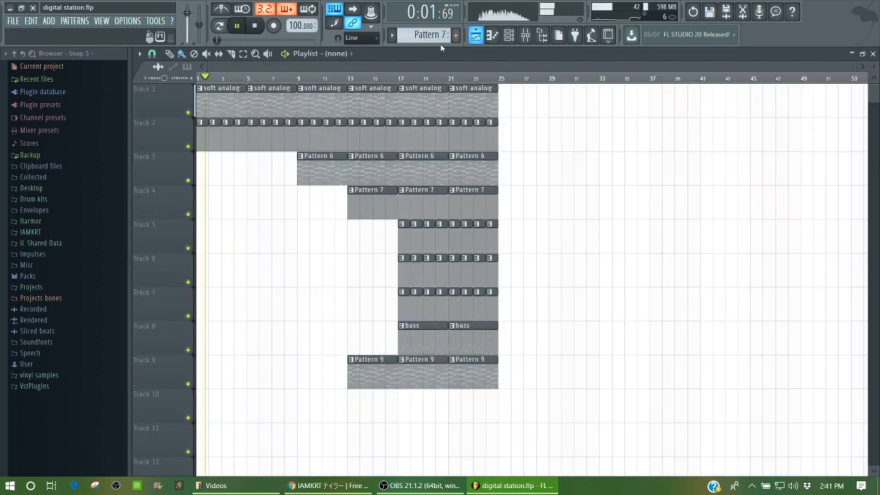
{"action": "left_click", "coordinate": [299, 79]}
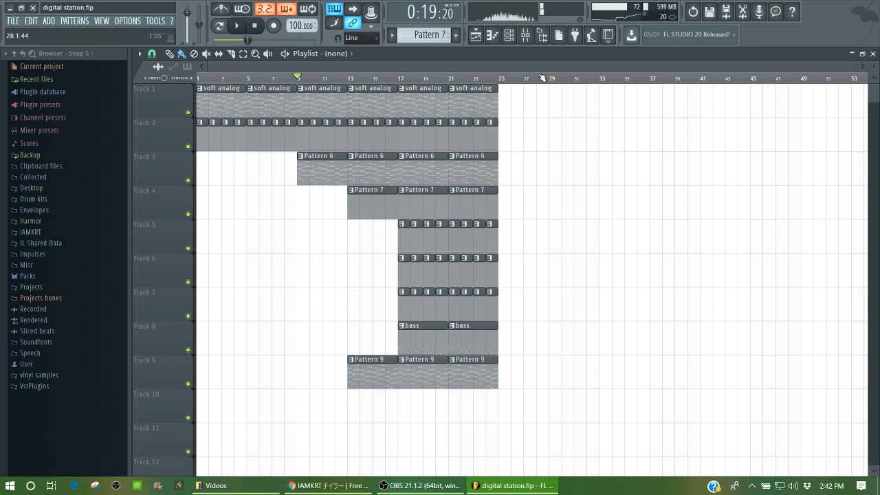
Step: Open Maximus on the mixer's master channel and look through its preset list without loading one
{"action": "left_click", "coordinate": [525, 34]}
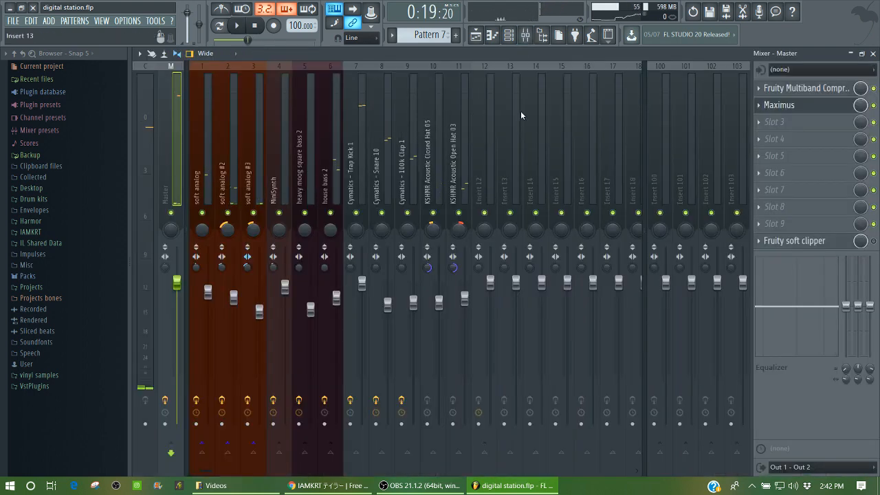
{"action": "left_click", "coordinate": [814, 110]}
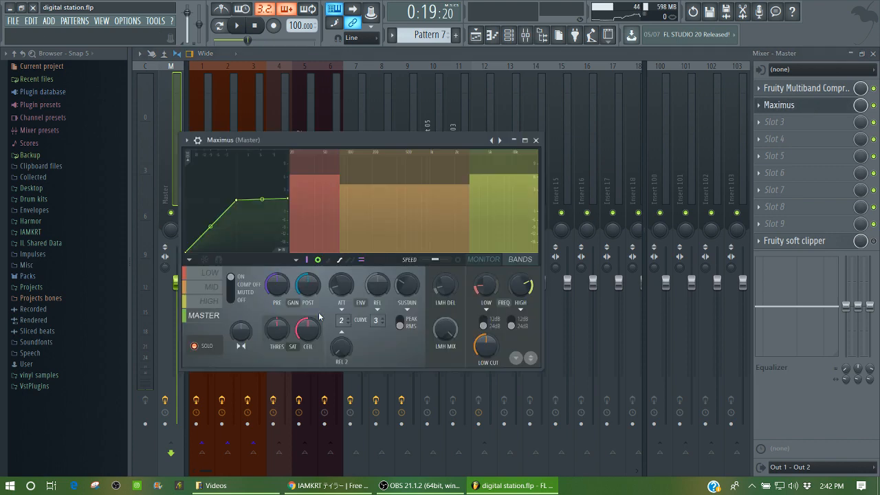
{"action": "left_click", "coordinate": [186, 139]}
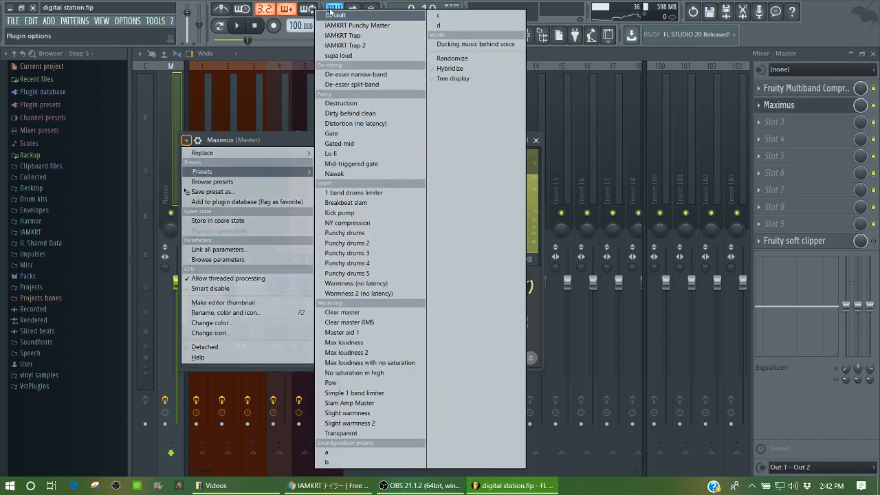
{"action": "left_click", "coordinate": [275, 139]}
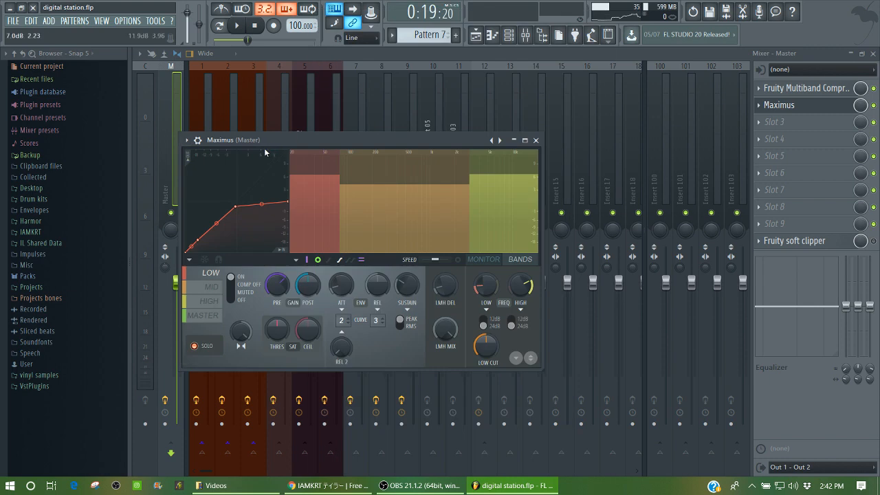
Step: Compare the MID band with the combined MASTER output in Maximus during playback
{"action": "key", "text": "space"}
{"action": "left_click", "coordinate": [213, 299]}
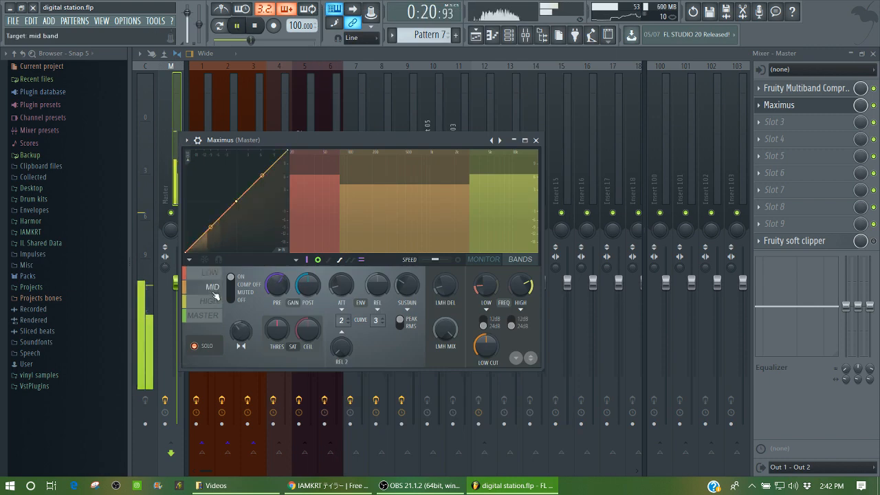
{"action": "left_click", "coordinate": [202, 316]}
{"action": "key", "text": "space"}
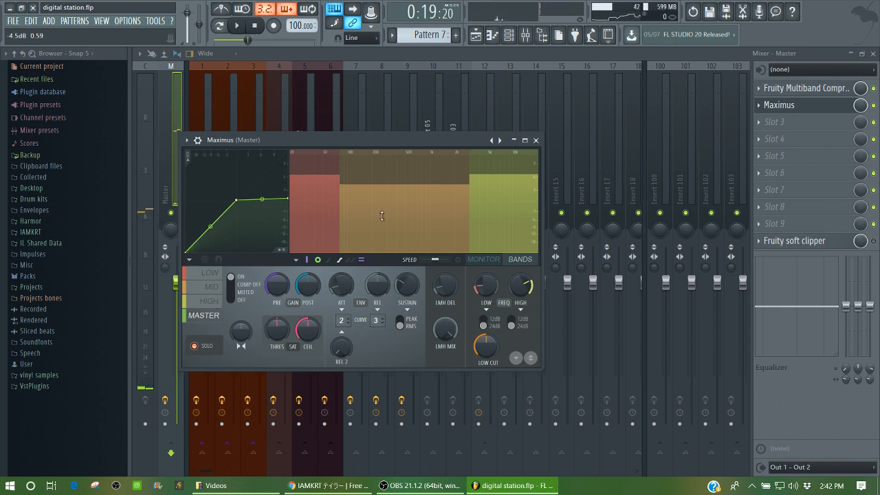
Step: Move the playlist's playback position to about bar 17 and play a short passage
{"action": "left_click", "coordinate": [461, 53]}
{"action": "left_click", "coordinate": [477, 41]}
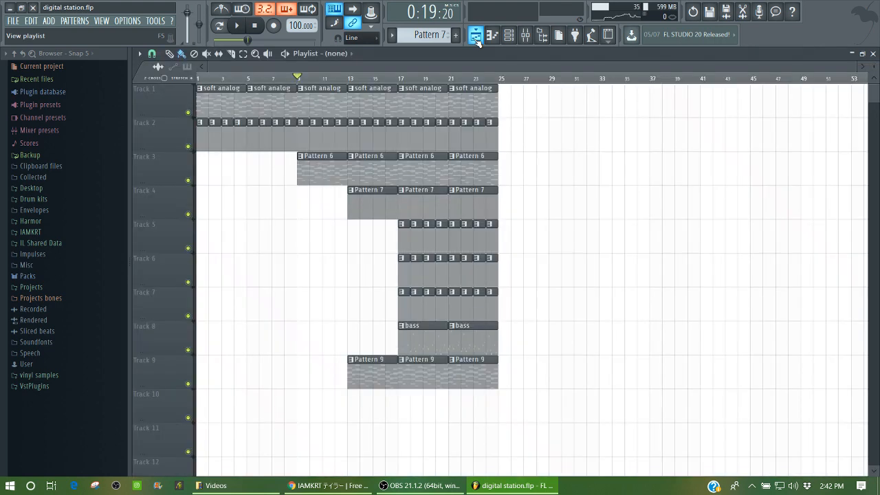
{"action": "left_click", "coordinate": [420, 77]}
{"action": "key", "text": "space"}
{"action": "key", "text": "space"}
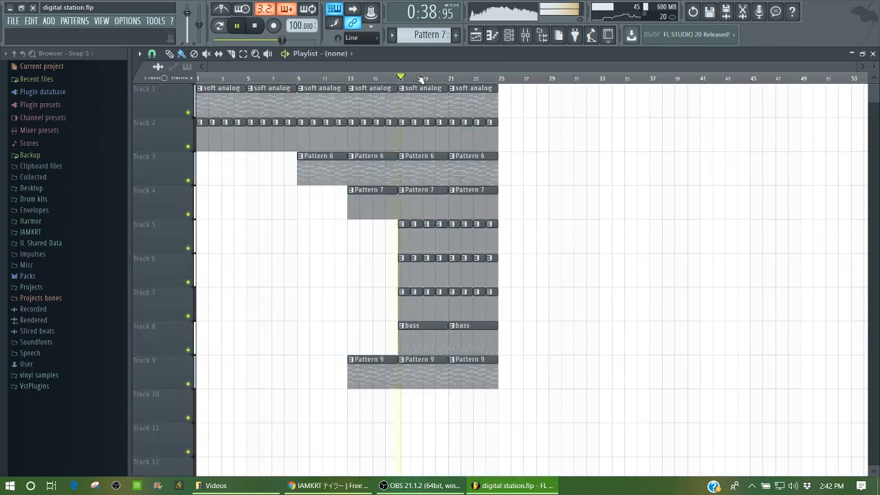
Step: Reopen Maximus on the master channel, switch its display to MONITOR, and examine the LOW band's compression curve during playback
{"action": "left_click", "coordinate": [526, 36]}
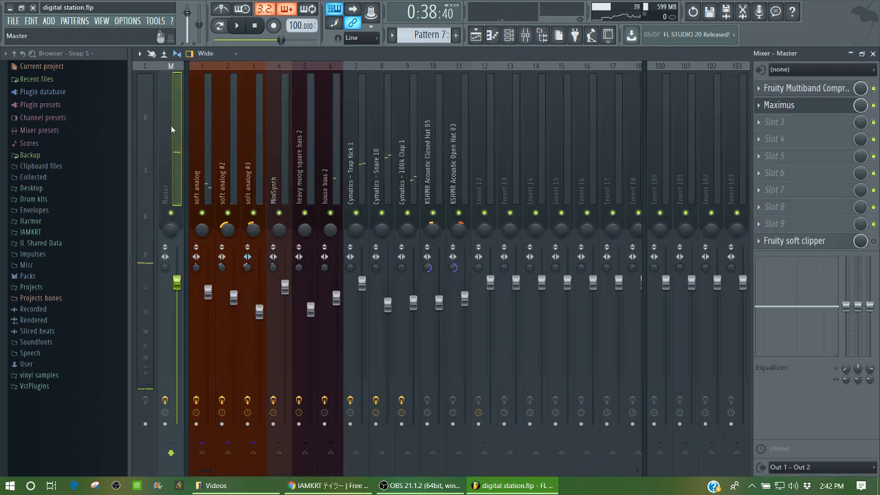
{"action": "left_click", "coordinate": [809, 106]}
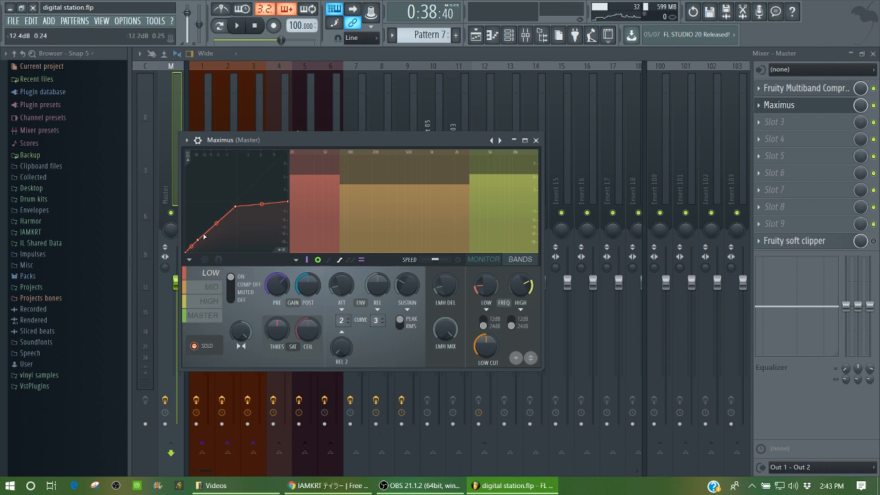
{"action": "left_click", "coordinate": [493, 260]}
{"action": "key", "text": "space"}
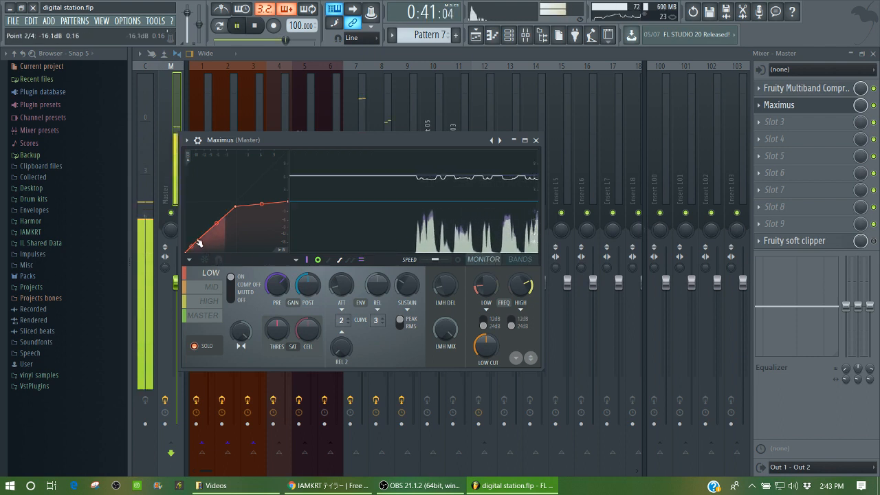
{"action": "key", "text": "space"}
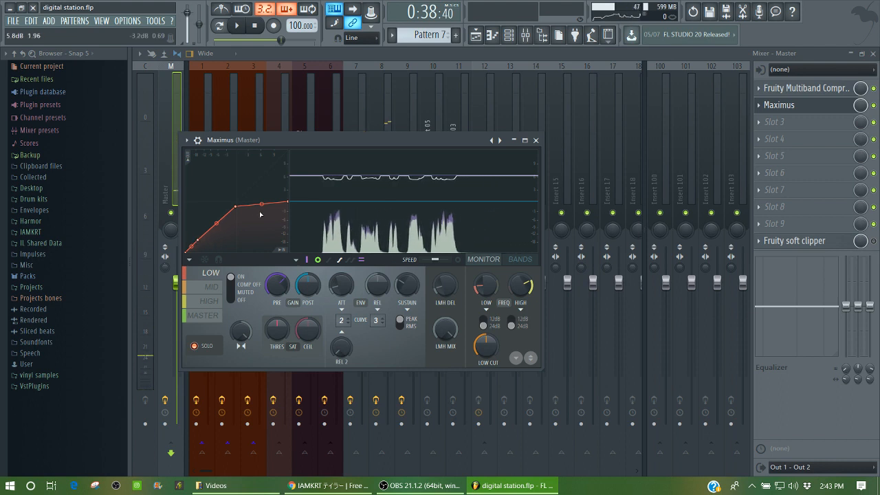
{"action": "key", "text": "space"}
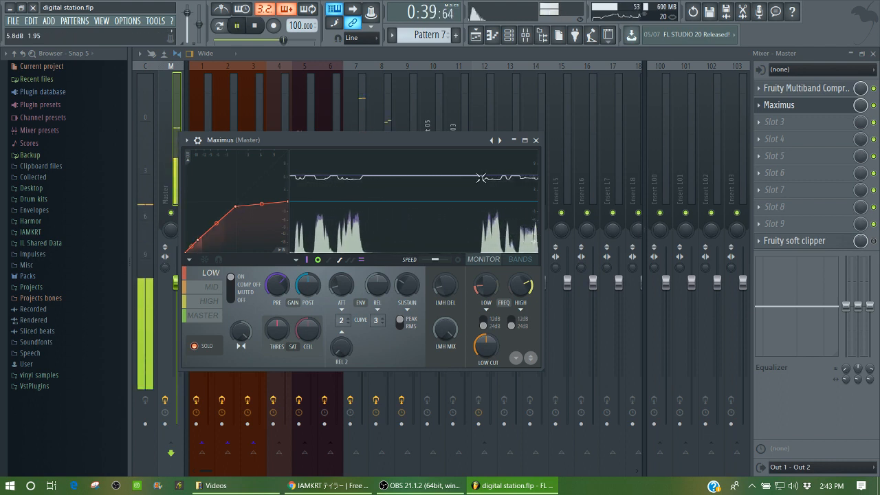
{"action": "key", "text": "space"}
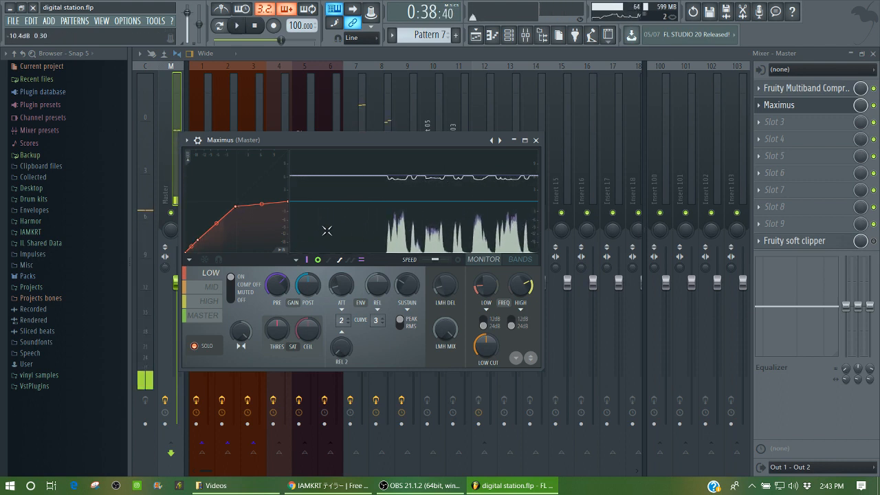
Step: Try the MID band's mode on COMP OFF and switch it back to ON
{"action": "left_click", "coordinate": [214, 285]}
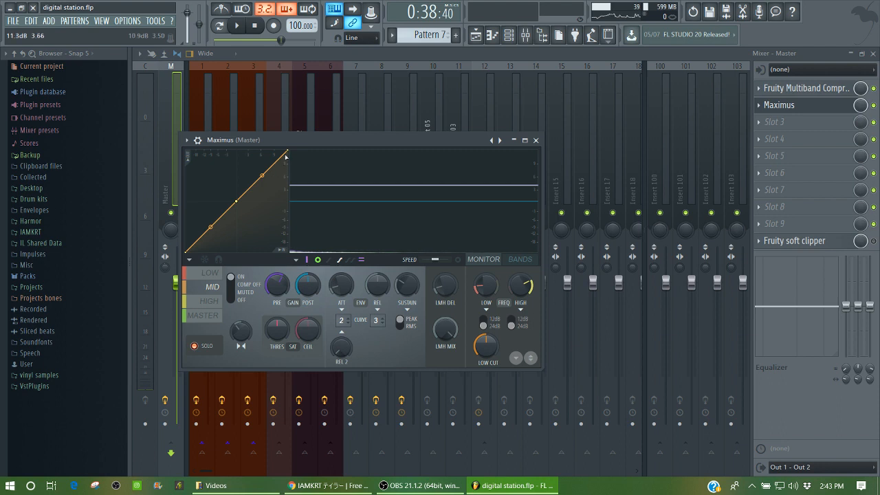
{"action": "left_click_drag", "start_coordinate": [286, 156], "coordinate": [288, 121]}
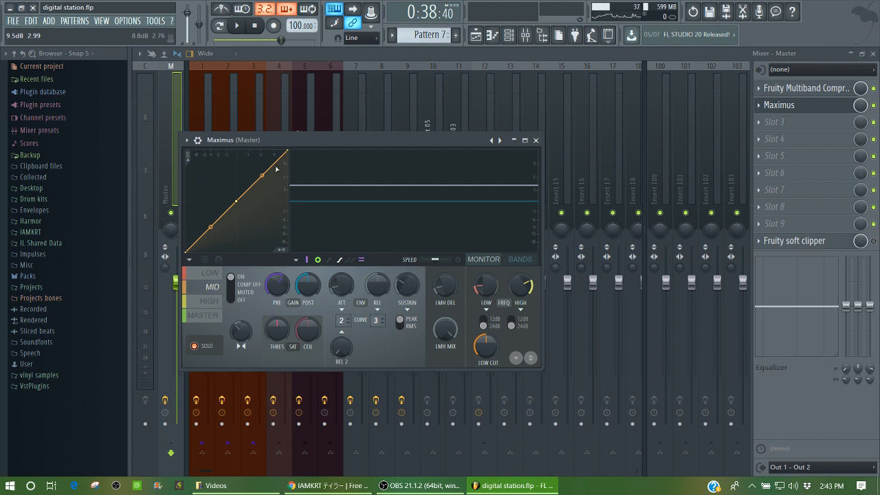
{"action": "left_click_drag", "start_coordinate": [239, 294], "coordinate": [232, 288]}
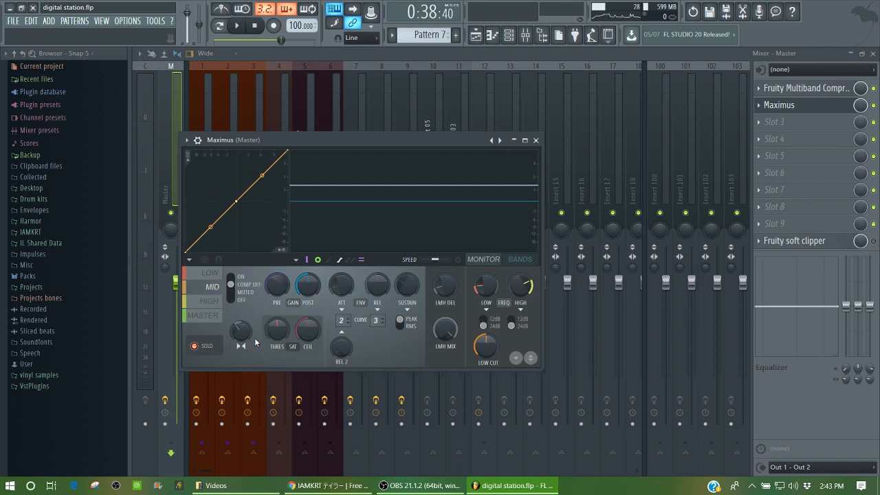
{"action": "left_click", "coordinate": [230, 277]}
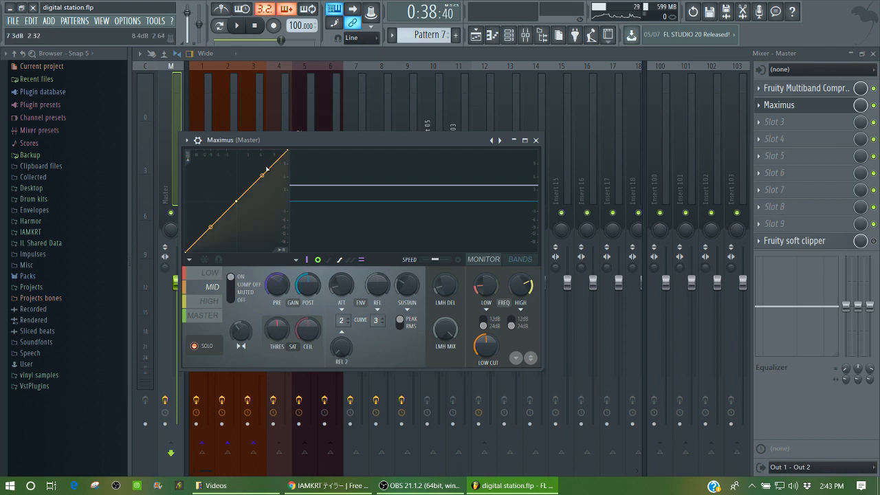
Step: Try raising the lower tension point of the MID band's compression curve during playback, and reset it
{"action": "key", "text": "space"}
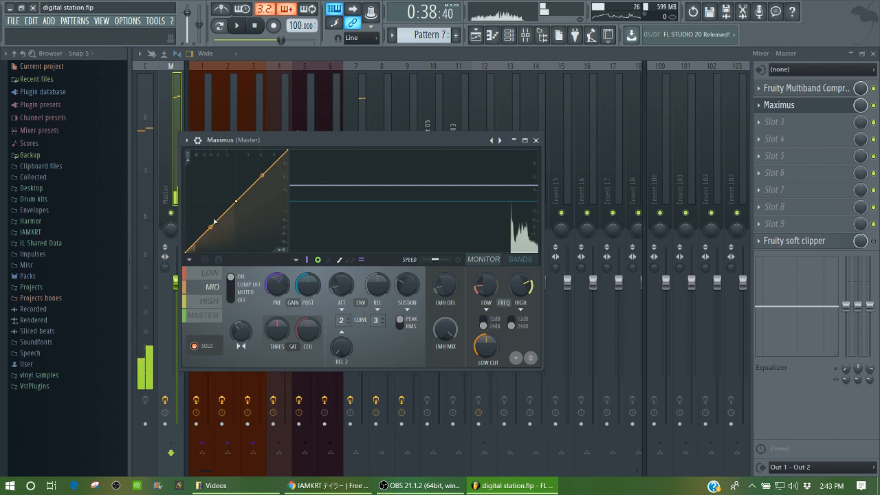
{"action": "left_click_drag", "start_coordinate": [210, 227], "coordinate": [210, 202]}
{"action": "right_click", "coordinate": [209, 203]}
{"action": "key", "text": "space"}
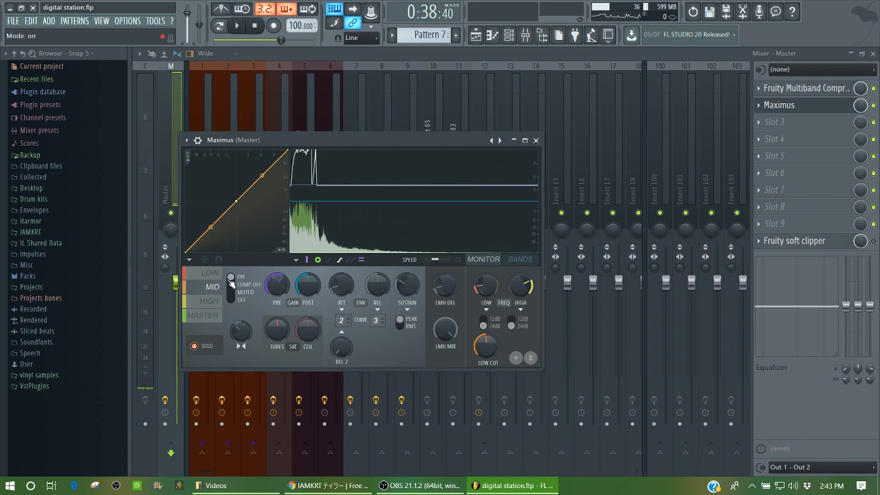
Step: Try a higher pre gain on the MASTER band during playback, and reset the pre gain
{"action": "left_click", "coordinate": [208, 301]}
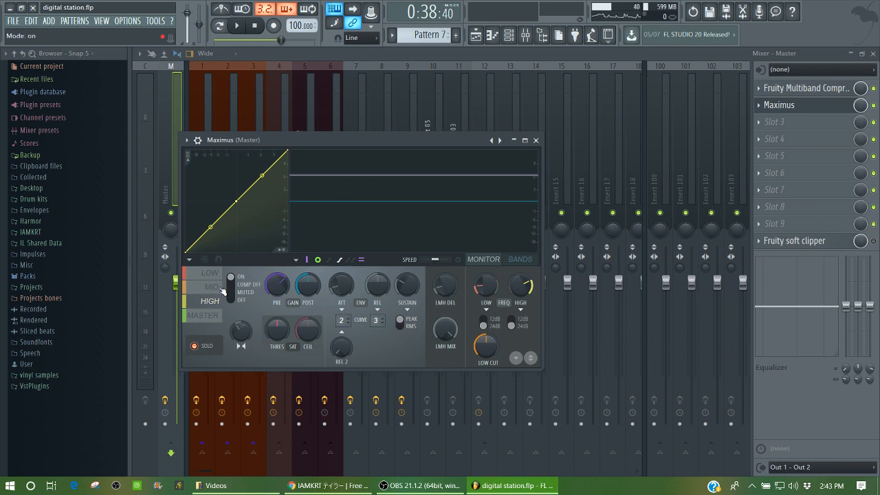
{"action": "left_click", "coordinate": [203, 315]}
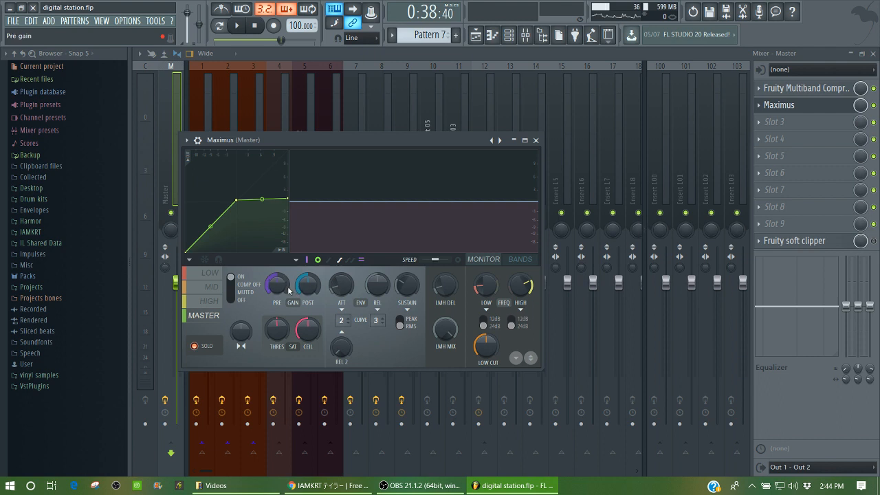
{"action": "key", "text": "space"}
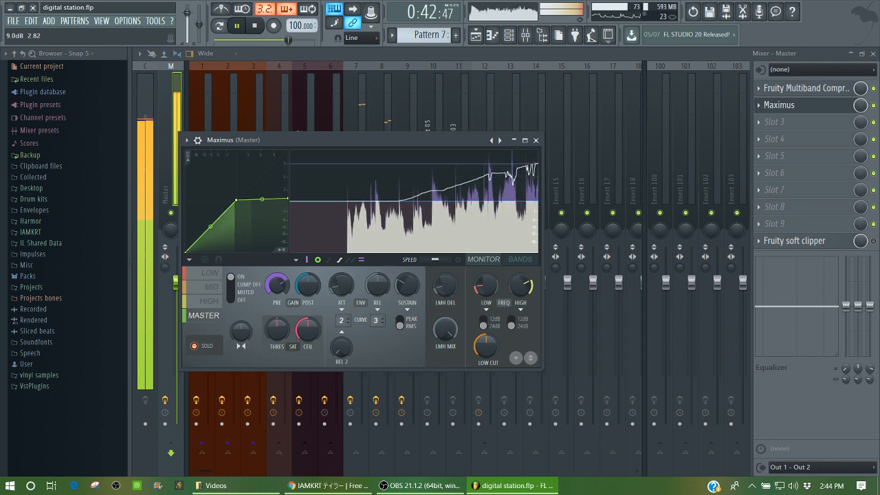
{"action": "right_click", "coordinate": [277, 285]}
{"action": "left_click", "coordinate": [280, 294]}
{"action": "key", "text": "space"}
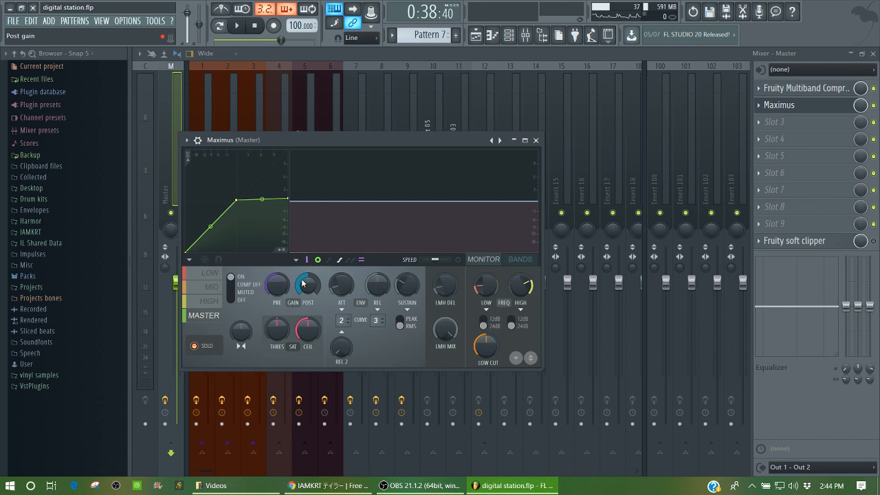
Step: Close Maximus and open the recent project 5 percenters.flp with the mixer in front, without saving changes to digital station.flp
{"action": "left_click", "coordinate": [535, 141]}
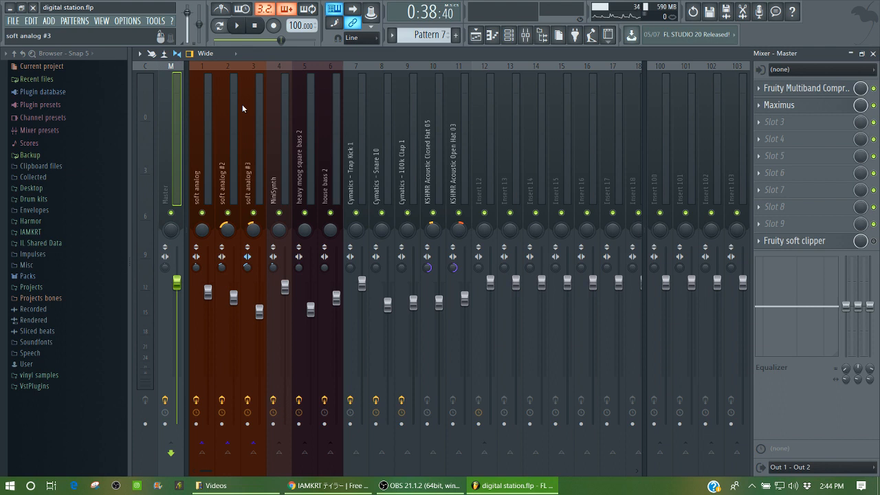
{"action": "left_click", "coordinate": [13, 21]}
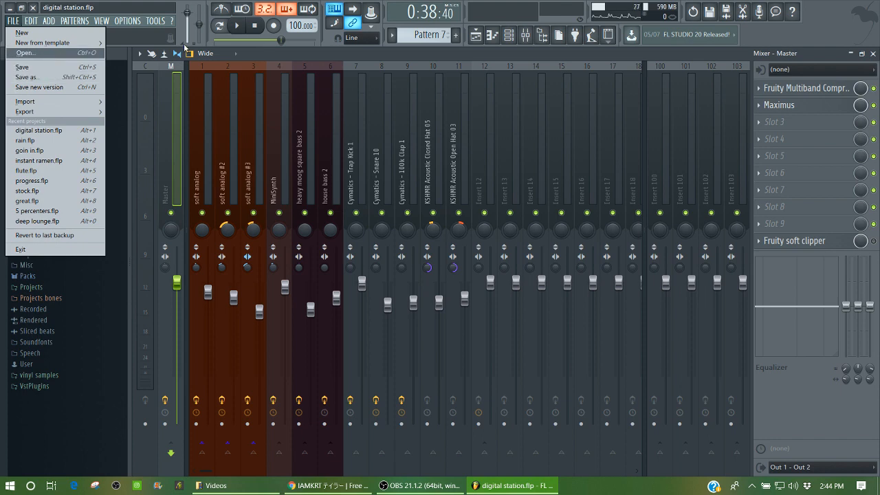
{"action": "left_click", "coordinate": [257, 53]}
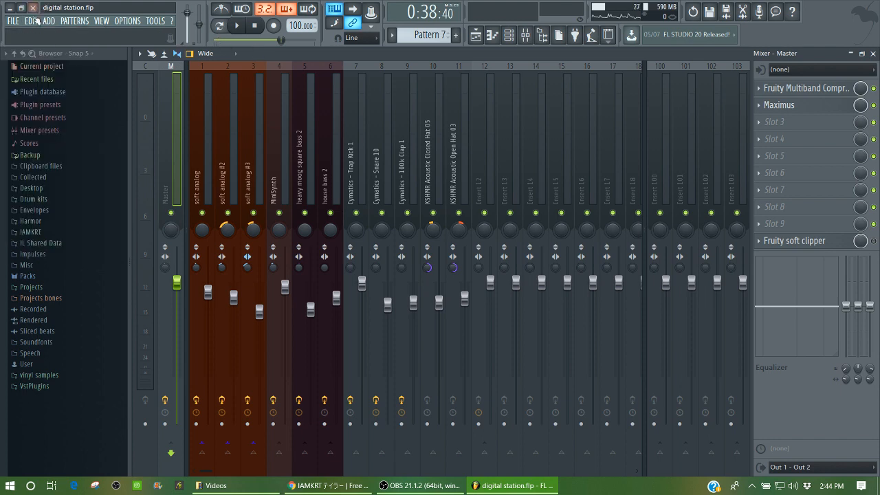
{"action": "left_click", "coordinate": [12, 21]}
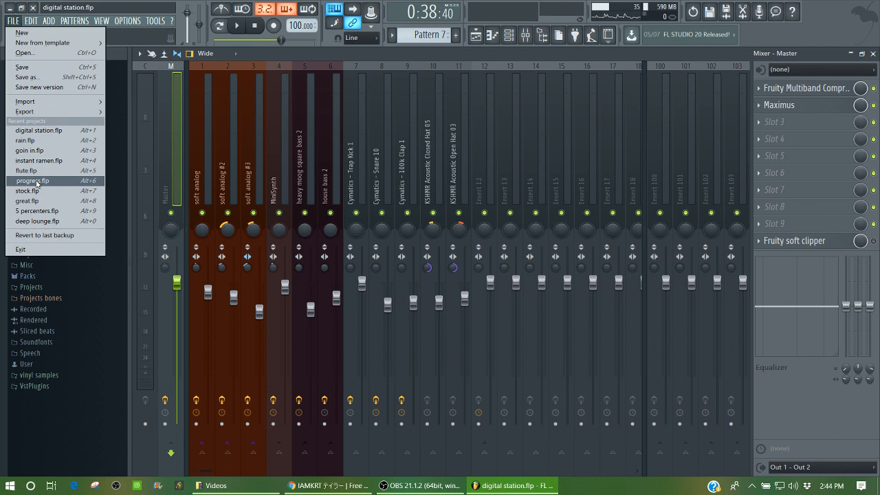
{"action": "left_click", "coordinate": [36, 210]}
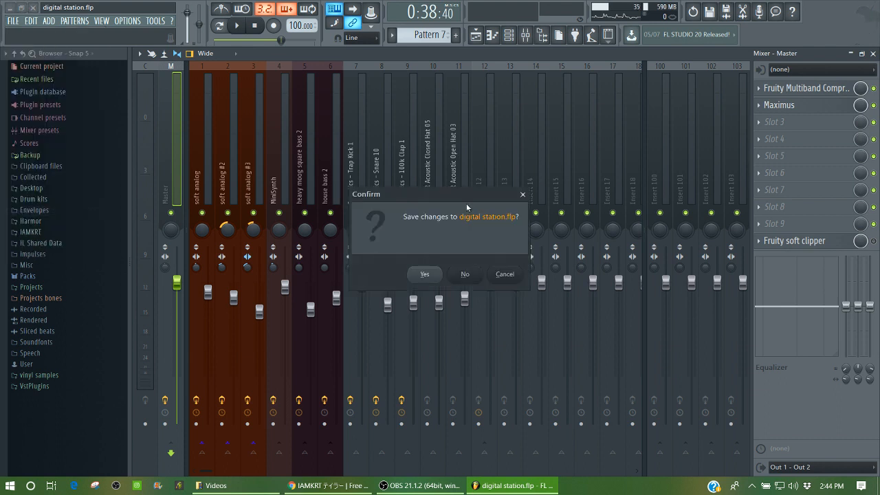
{"action": "left_click", "coordinate": [464, 275]}
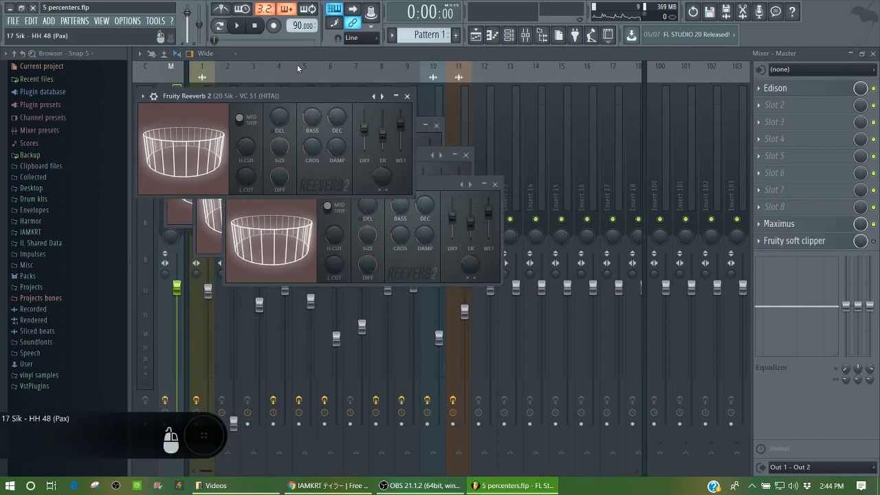
{"action": "left_click", "coordinate": [280, 55]}
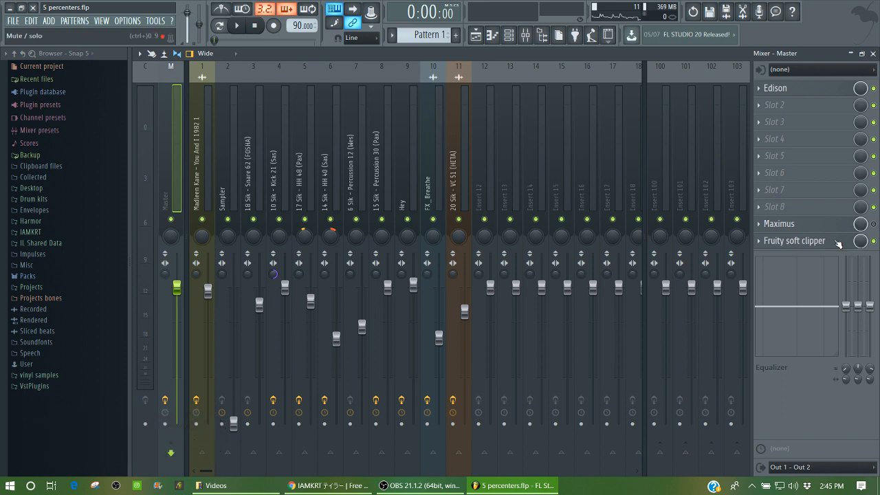
Step: Listen to the song with Maximus bypassed and Fruity soft clipper enabled on the master channel
{"action": "key", "text": "space"}
{"action": "key", "text": "space"}
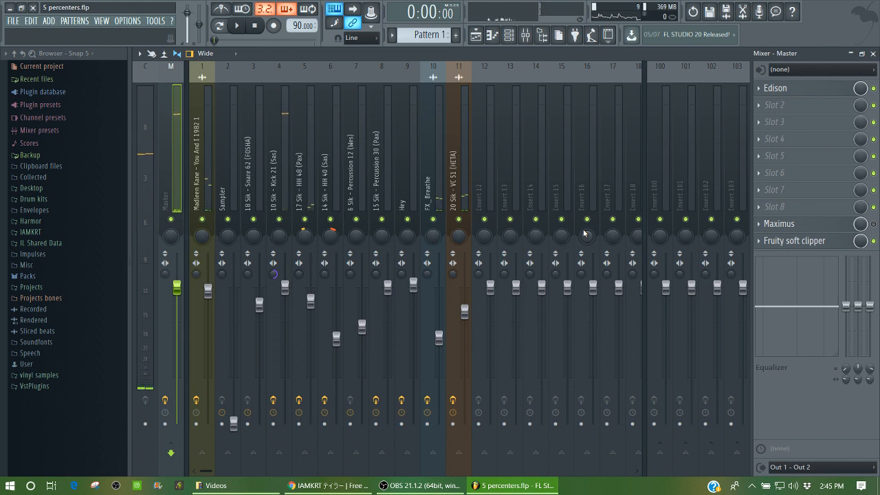
{"action": "key", "text": "space"}
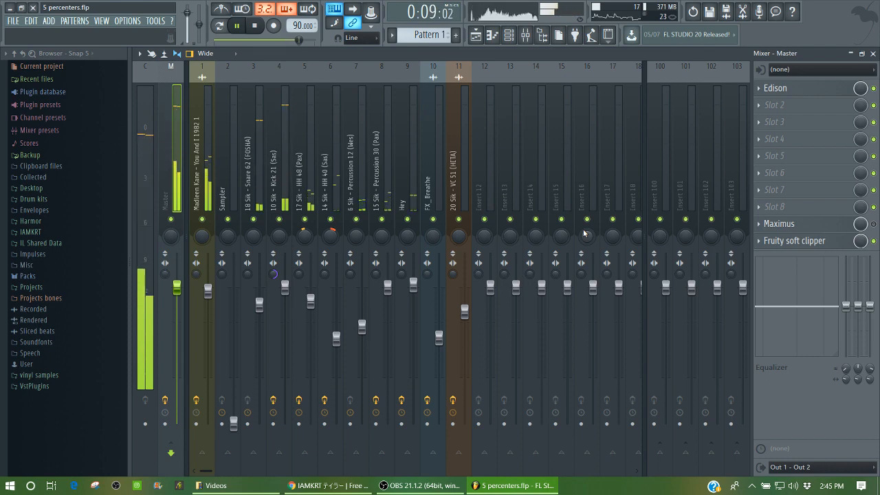
{"action": "key", "text": "space"}
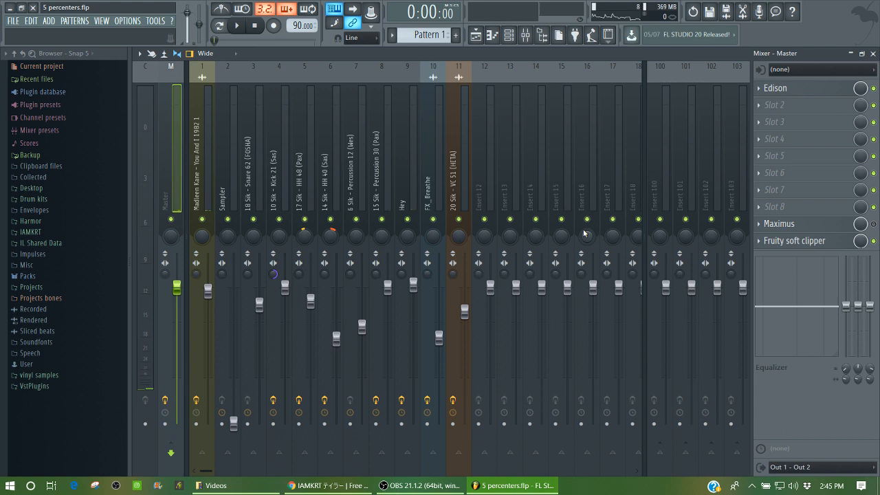
Step: Compare Maximus with Fruity soft clipper on the master during playback, leaving Maximus enabled and the clipper bypassed
{"action": "left_click", "coordinate": [873, 224]}
{"action": "key", "text": "space"}
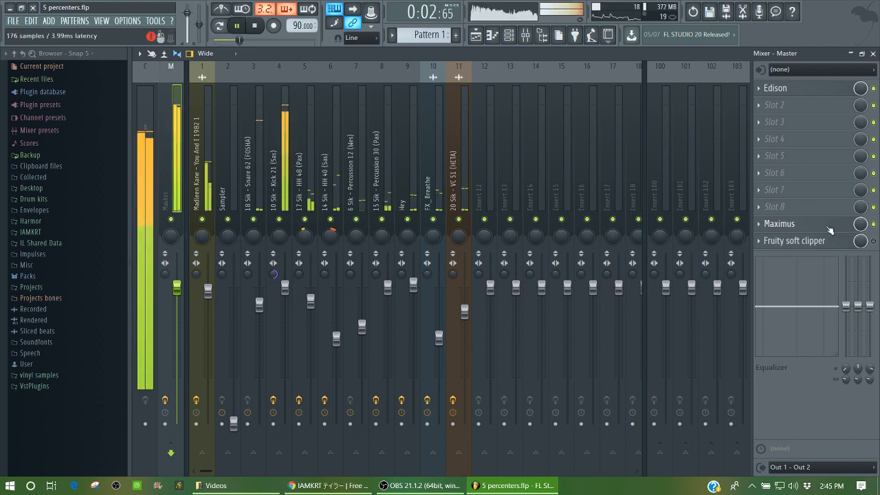
{"action": "left_click", "coordinate": [873, 225]}
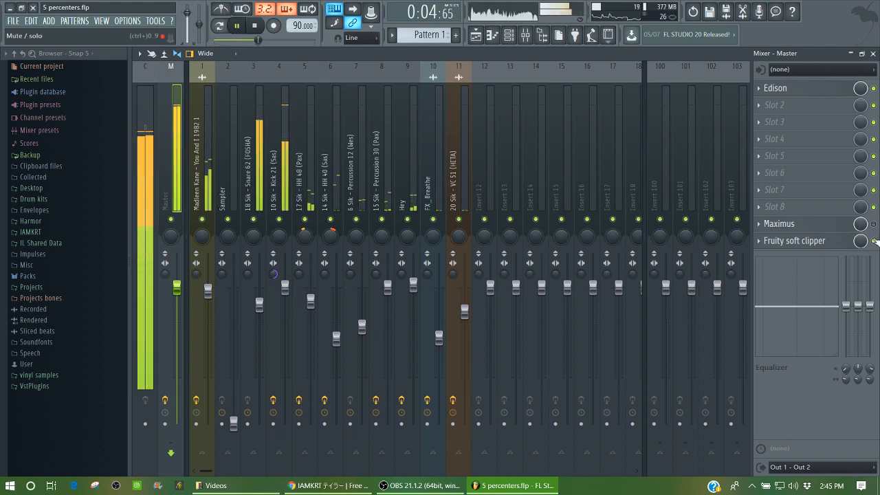
{"action": "left_click", "coordinate": [873, 224]}
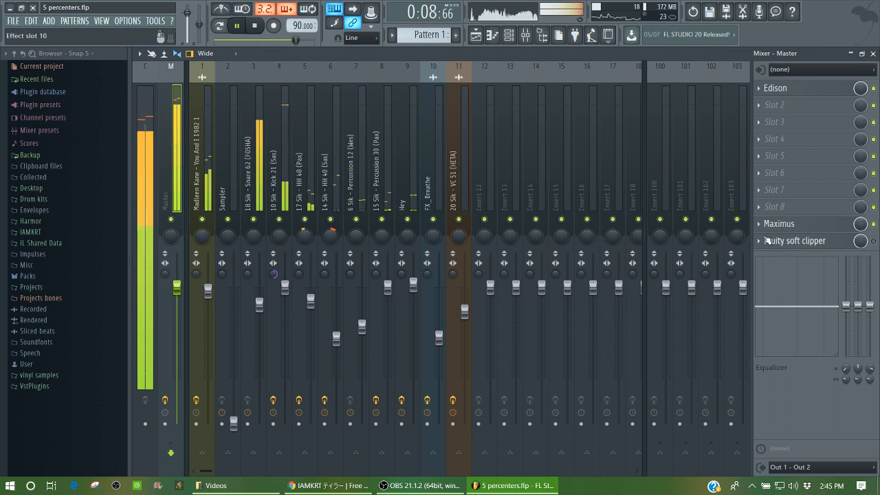
{"action": "key", "text": "space"}
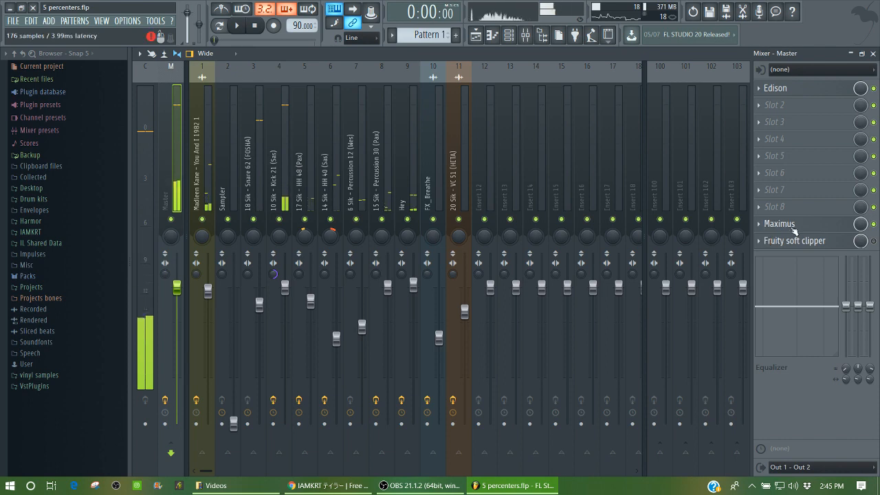
Step: Open Maximus on the master channel and examine the compression curves of the LOW, MID, HIGH and MASTER bands
{"action": "left_click", "coordinate": [791, 225]}
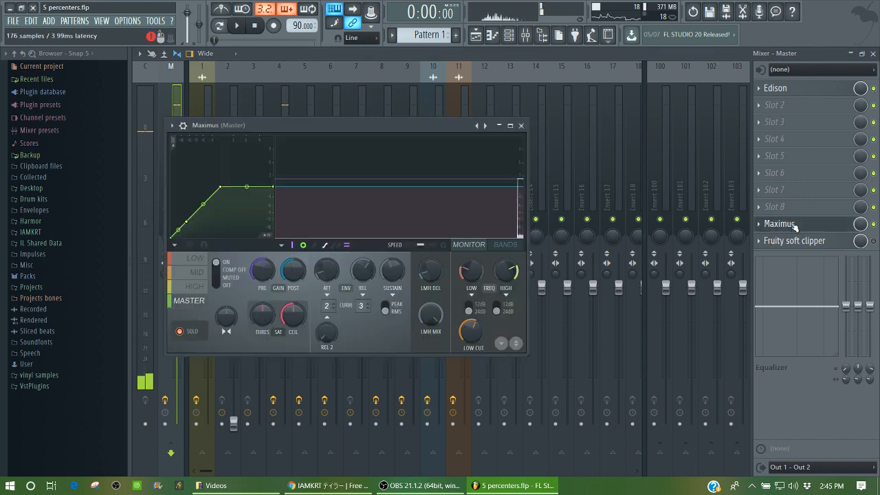
{"action": "left_click", "coordinate": [193, 262]}
{"action": "left_click", "coordinate": [191, 271]}
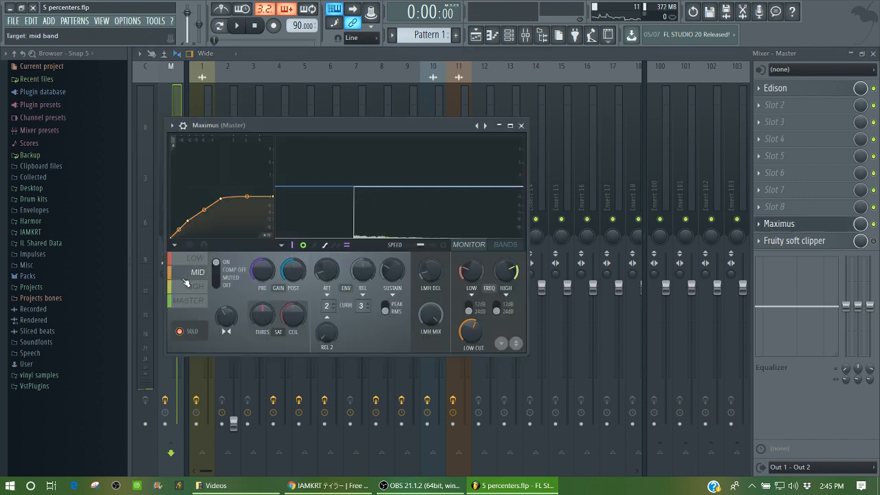
{"action": "left_click", "coordinate": [187, 286]}
{"action": "left_click", "coordinate": [179, 300]}
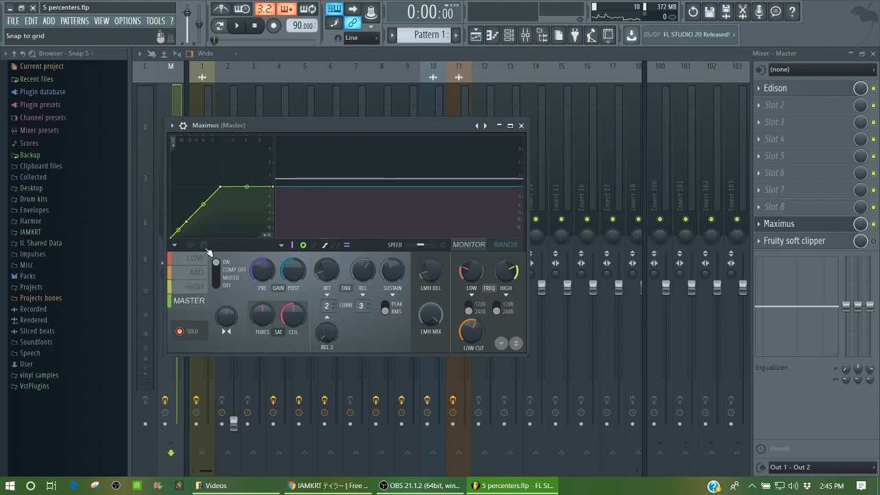
{"action": "left_click", "coordinate": [196, 257]}
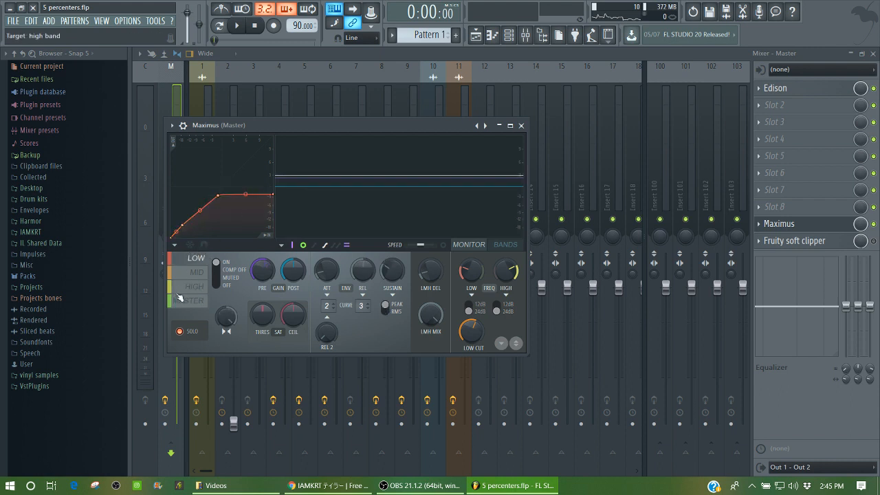
{"action": "left_click", "coordinate": [195, 272]}
{"action": "left_click", "coordinate": [191, 286]}
{"action": "left_click", "coordinate": [185, 301]}
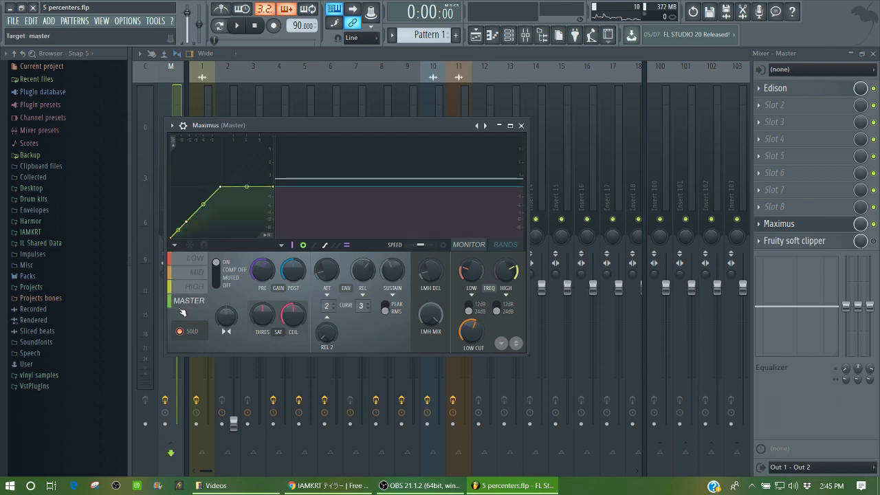
{"action": "left_click", "coordinate": [196, 273]}
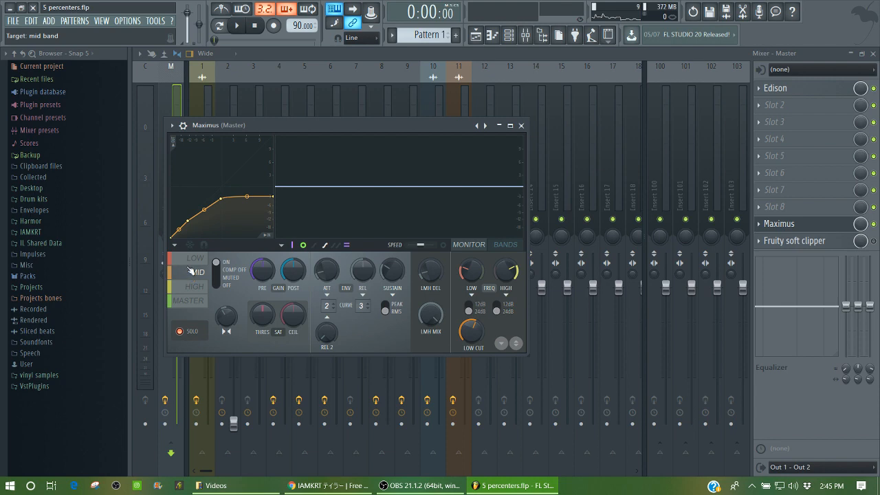
{"action": "left_click", "coordinate": [192, 258]}
{"action": "left_click", "coordinate": [184, 286]}
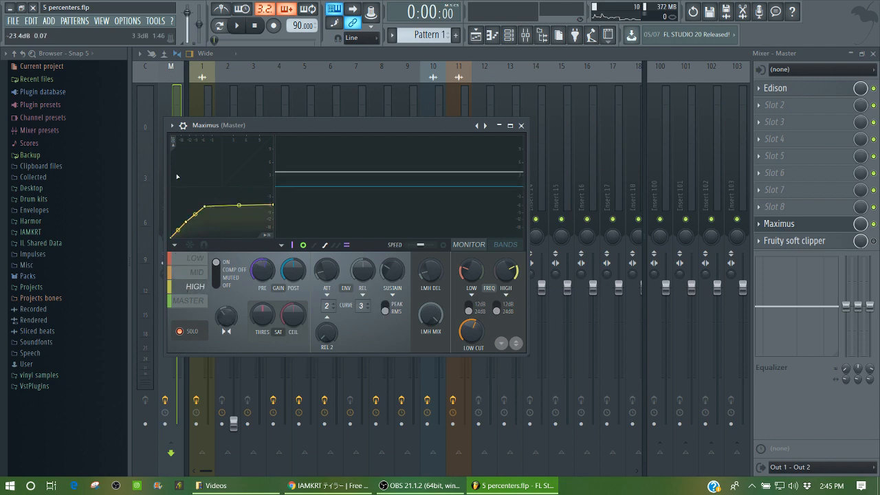
Step: Replace the Maximus settings with a preset that has neutral compression curves, and listen to the song from the start
{"action": "left_click", "coordinate": [172, 125]}
{"action": "mouse_move", "coordinate": [187, 157]}
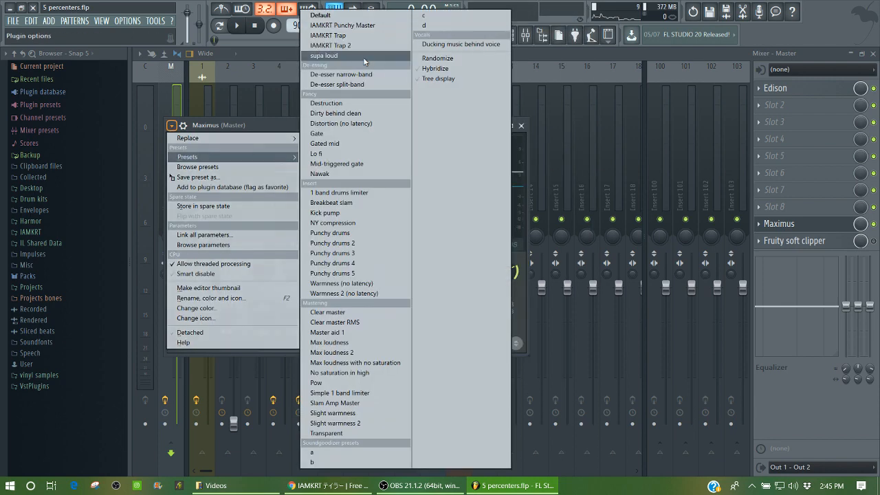
{"action": "left_click", "coordinate": [347, 35]}
{"action": "key", "text": "space"}
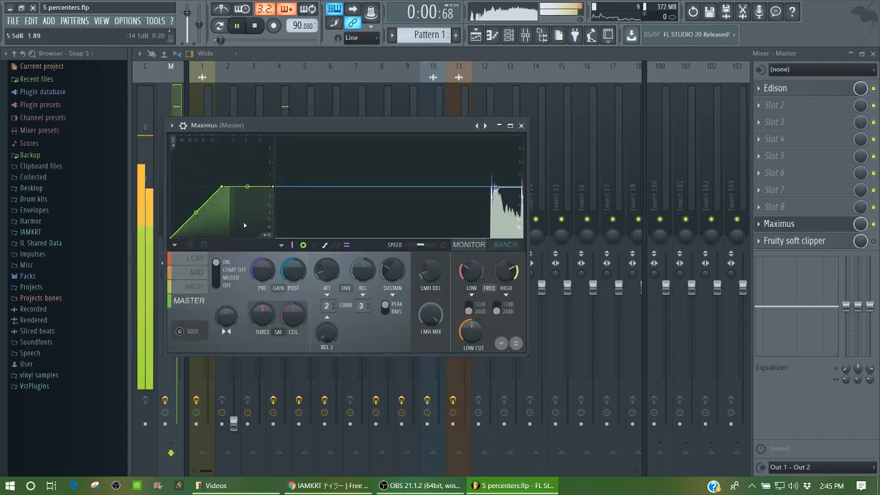
{"action": "key", "text": "space"}
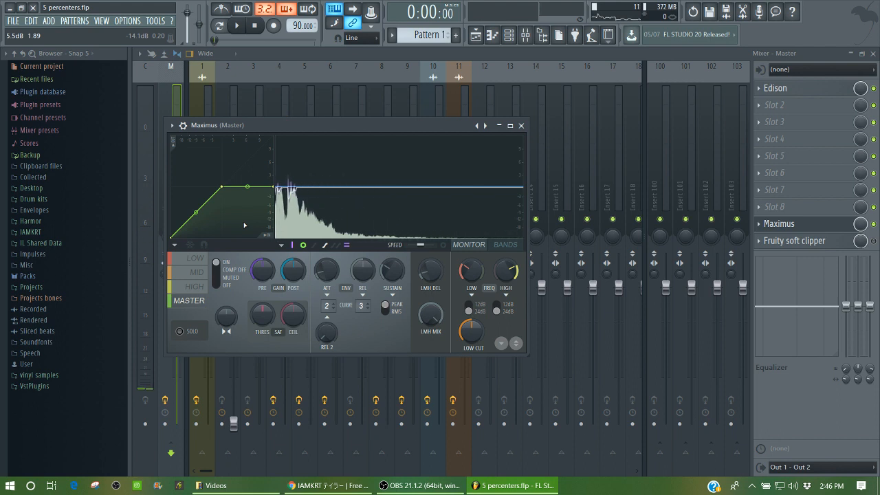
{"action": "key", "text": "space"}
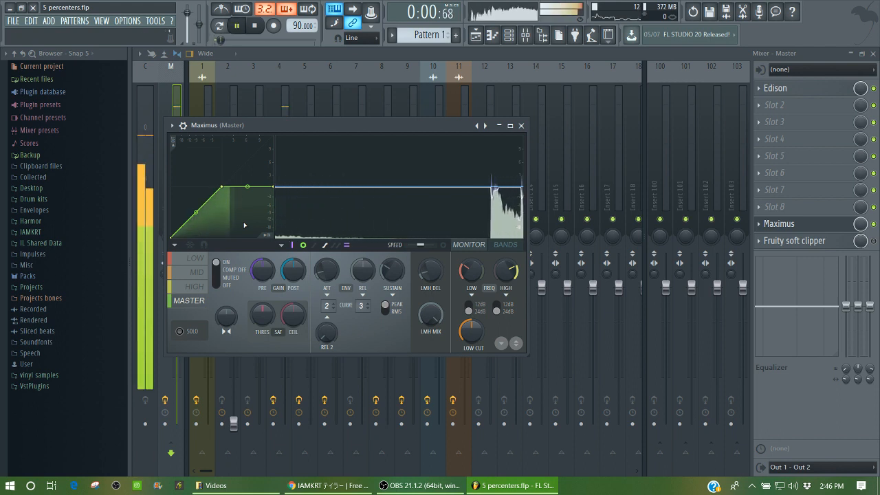
{"action": "key", "text": "space"}
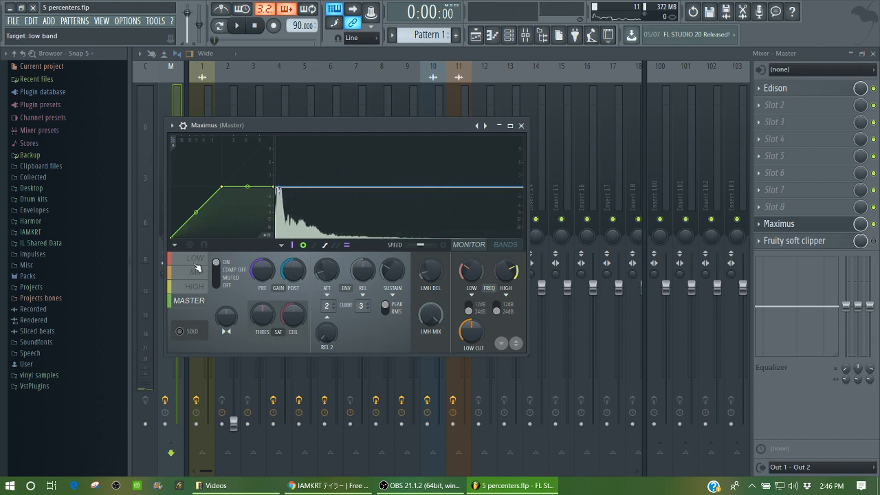
Step: Solo the LOW band in Maximus and listen to it alone during playback
{"action": "left_click", "coordinate": [195, 258]}
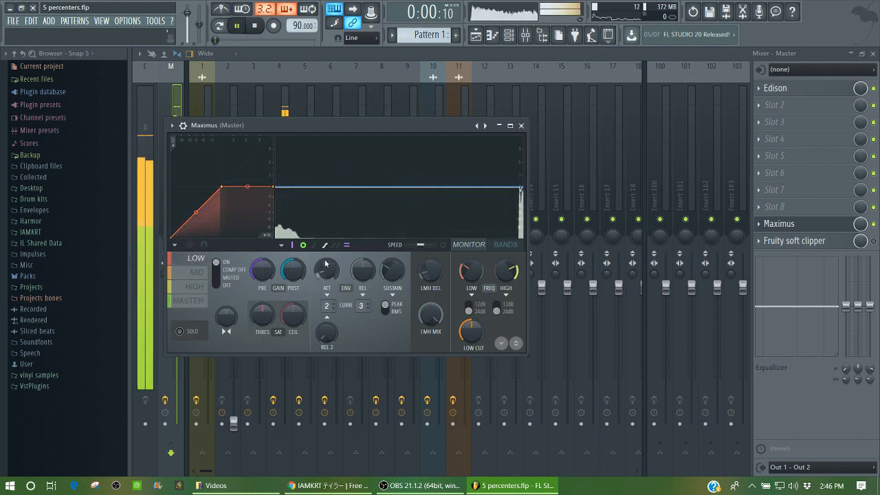
{"action": "left_click", "coordinate": [182, 331]}
{"action": "key", "text": "space"}
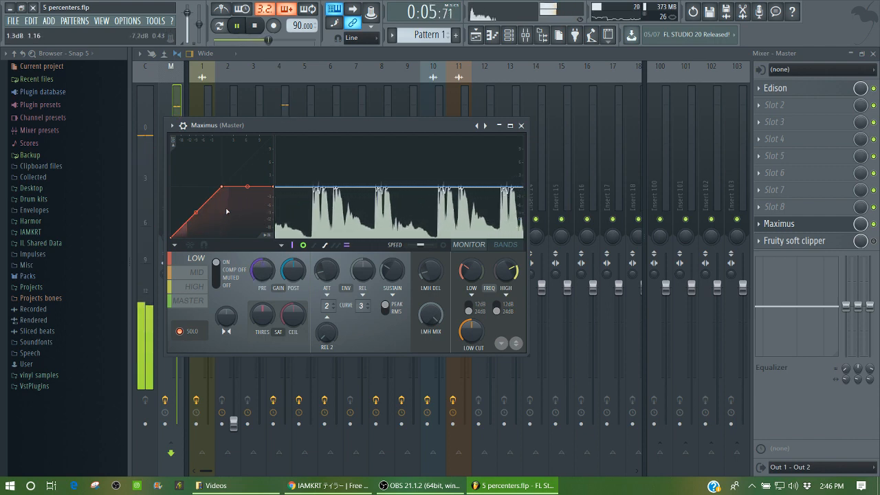
{"action": "key", "text": "space"}
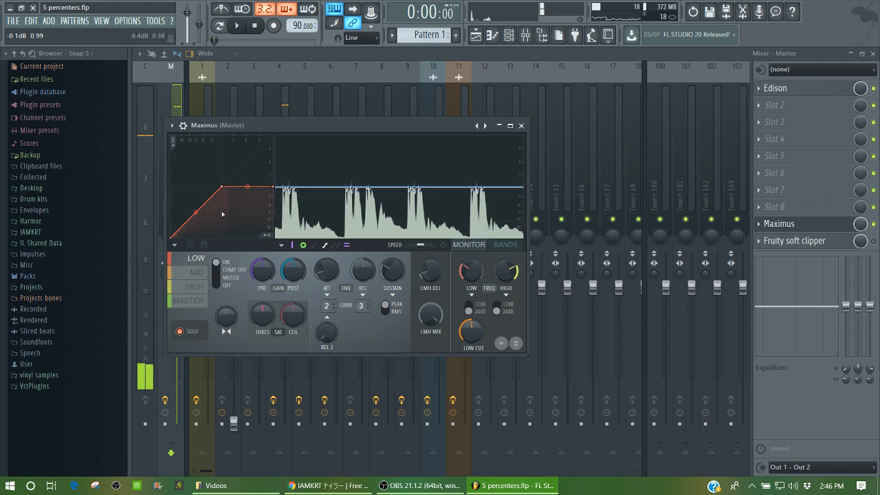
Step: Add a point near the lower end of the LOW band's compression curve and slightly lower its upper knee point, checking in playback
{"action": "right_click", "coordinate": [183, 227]}
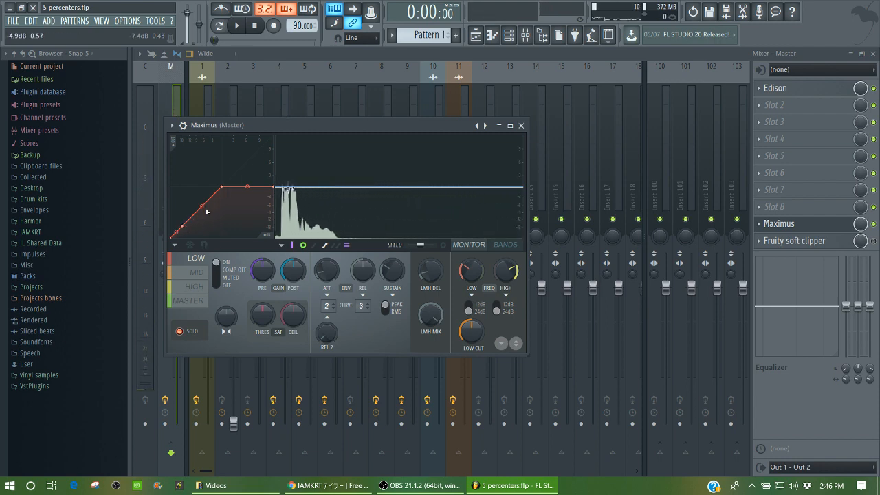
{"action": "key", "text": "space"}
{"action": "left_click_drag", "start_coordinate": [221, 187], "coordinate": [222, 194]}
{"action": "key", "text": "space"}
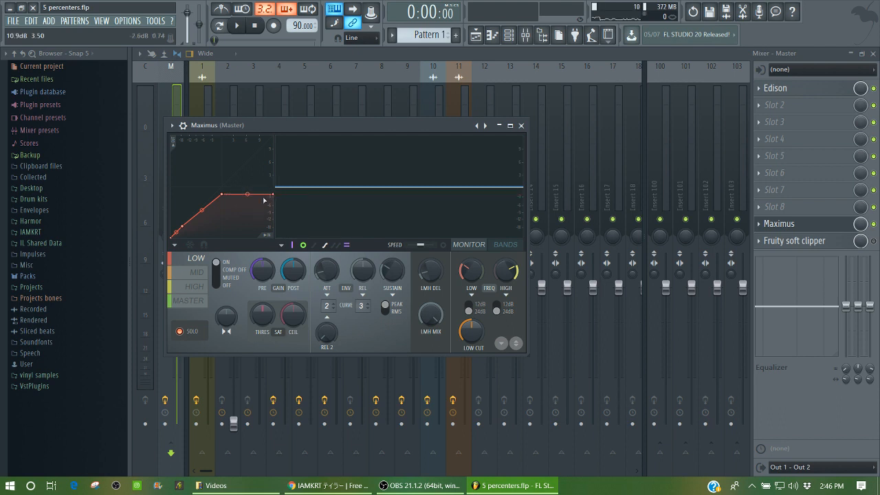
{"action": "key", "text": "space"}
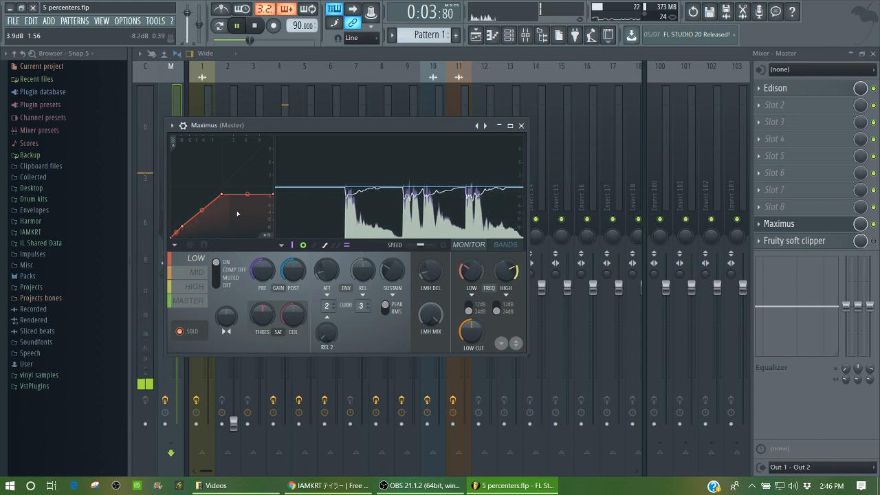
{"action": "key", "text": "space"}
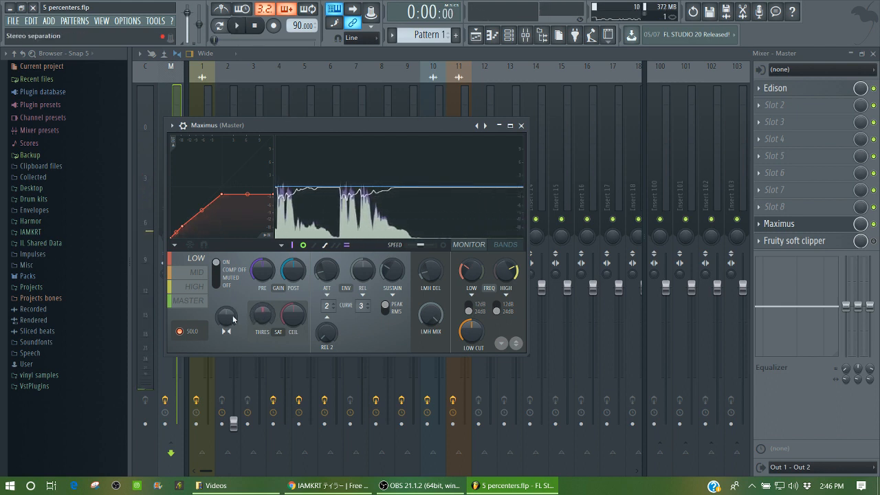
Step: Turn the LOW band's stereo separation up to its maximum setting and check it briefly in playback
{"action": "left_click_drag", "start_coordinate": [226, 321], "coordinate": [226, 281]}
{"action": "key", "text": "space"}
{"action": "key", "text": "space"}
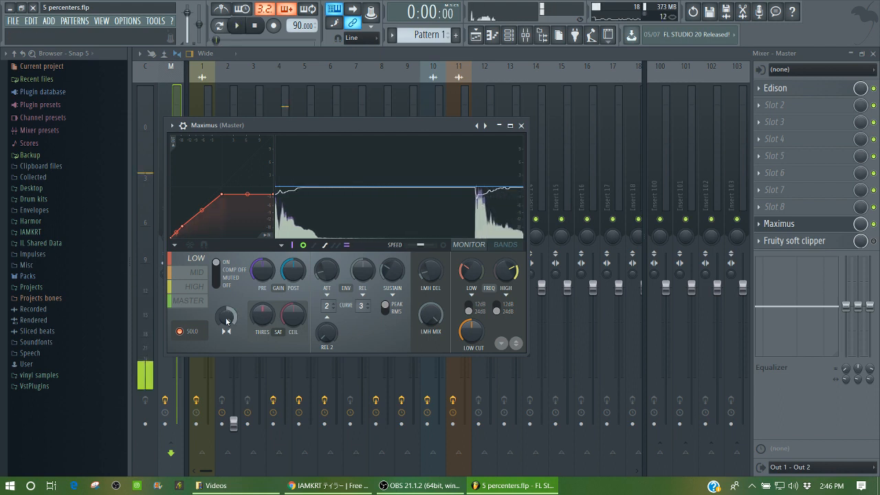
Step: Show the frequency bands, lower the LOW band's crossover frequency and set the low cut to 25 Hz, checking in playback
{"action": "left_click", "coordinate": [496, 247]}
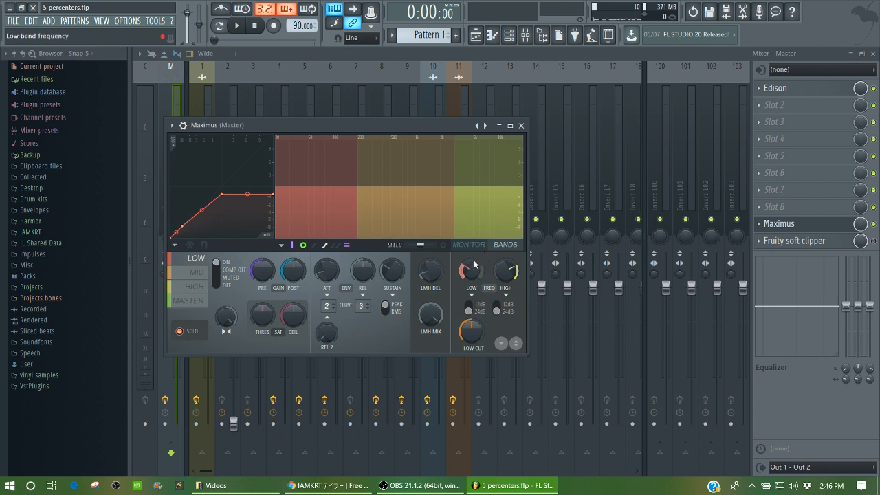
{"action": "key", "text": "space"}
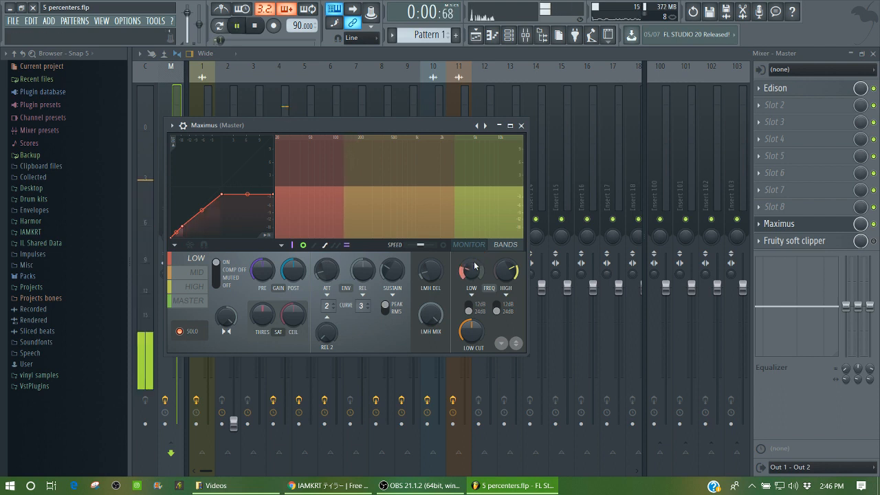
{"action": "key", "text": "space"}
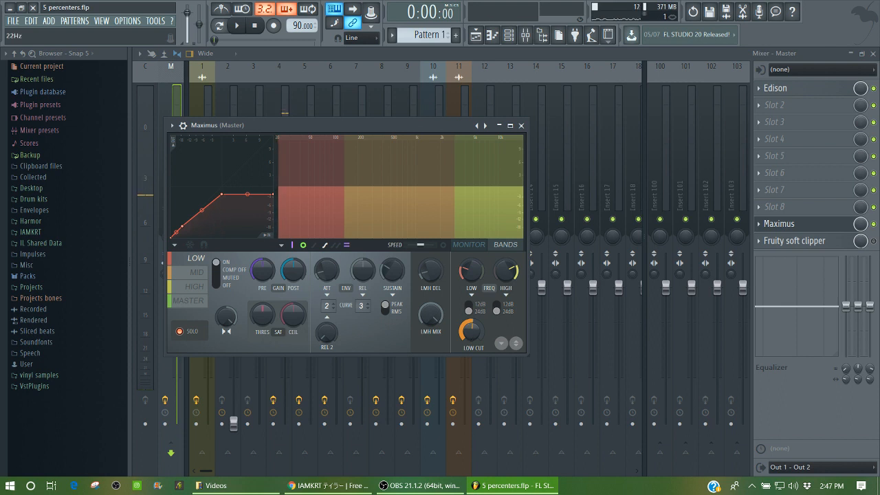
{"action": "key", "text": "space"}
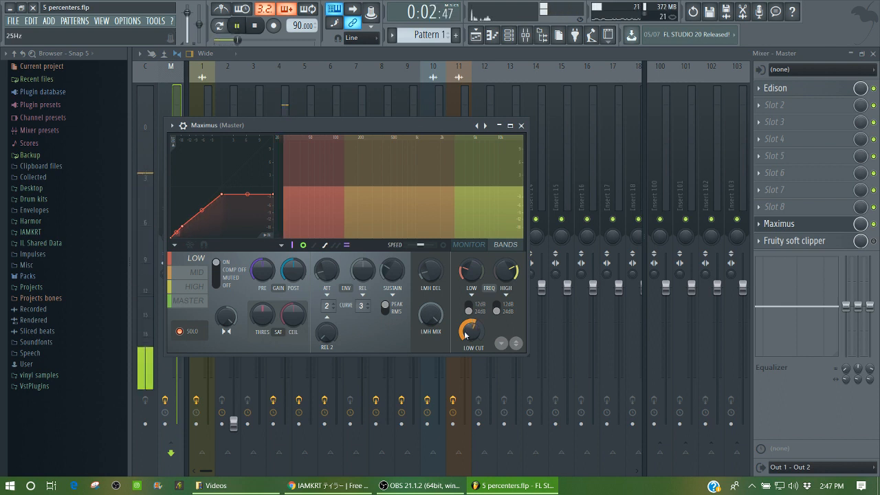
{"action": "key", "text": "space"}
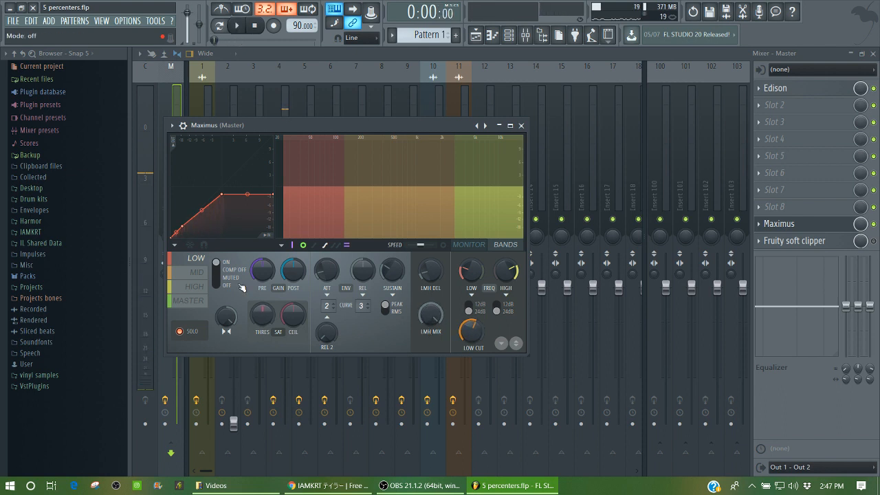
Step: On the MID band's compression curve, add a point near the lower end and lower the knee and end points during playback
{"action": "left_click", "coordinate": [199, 273]}
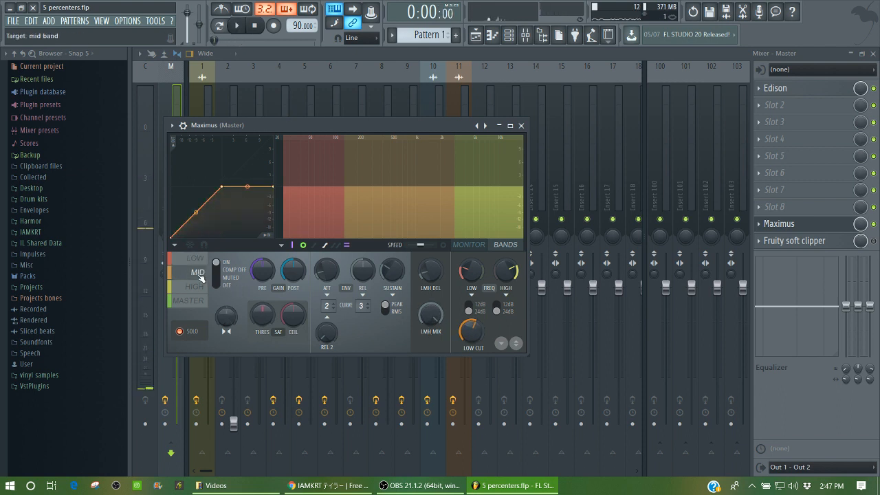
{"action": "left_click", "coordinate": [469, 245]}
{"action": "key", "text": "space"}
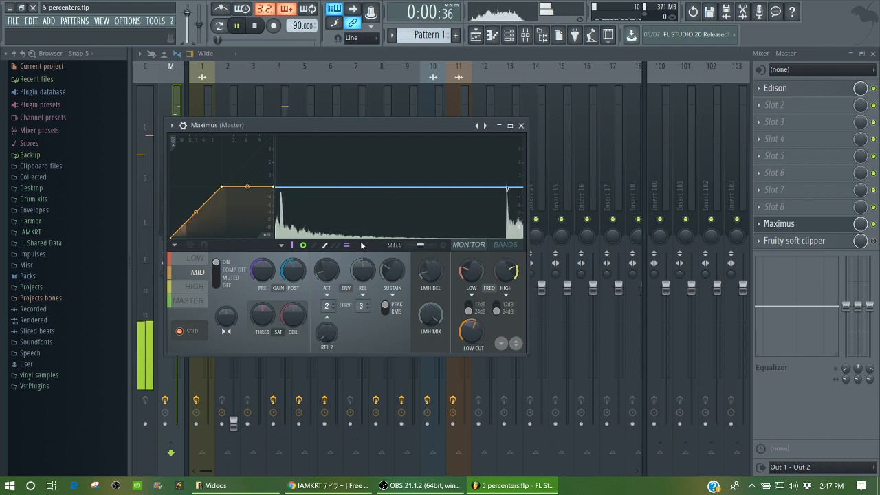
{"action": "right_click", "coordinate": [185, 224]}
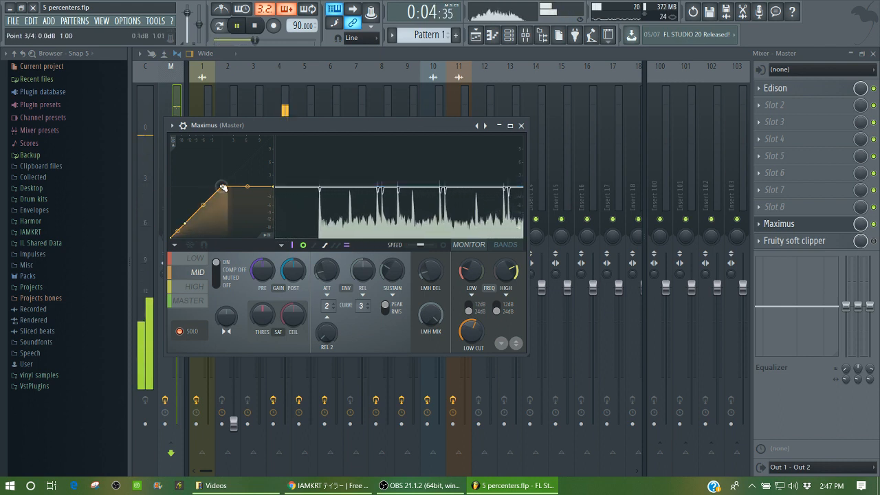
{"action": "left_click_drag", "start_coordinate": [221, 187], "coordinate": [222, 194]}
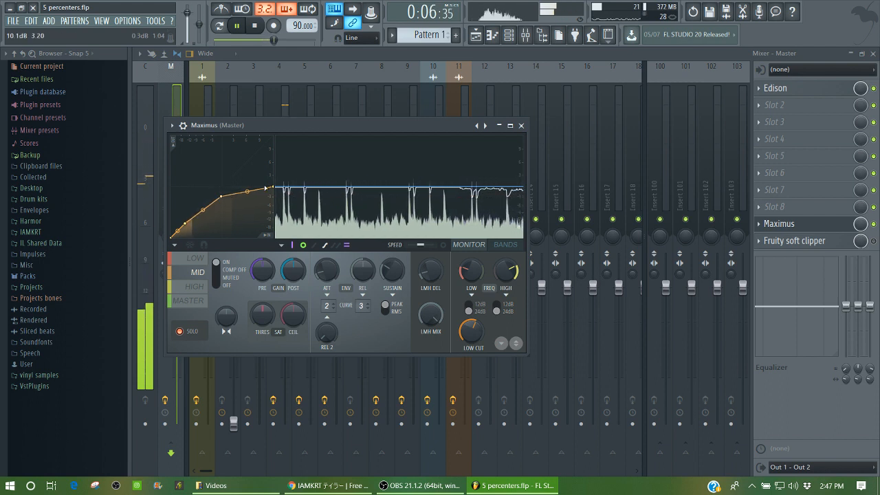
{"action": "left_click_drag", "start_coordinate": [273, 186], "coordinate": [275, 195]}
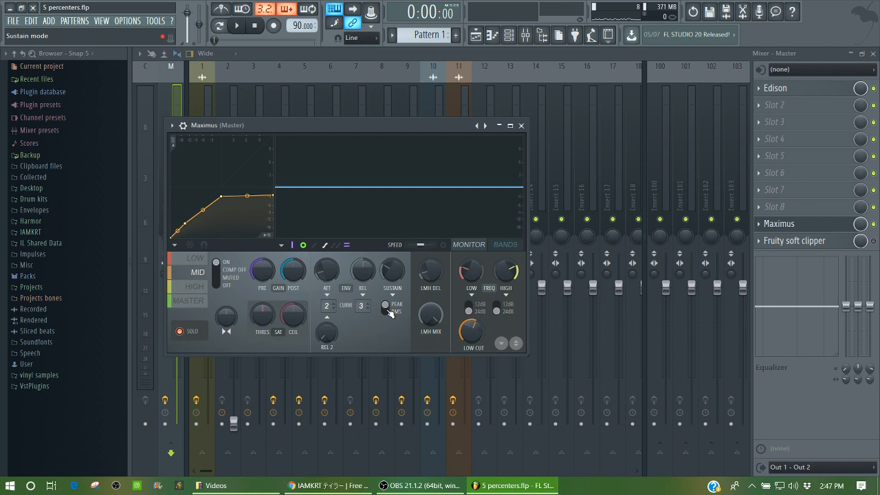
Step: Set the MID band's sustain mode to RMS, comparing playback before and after the change
{"action": "key", "text": "space"}
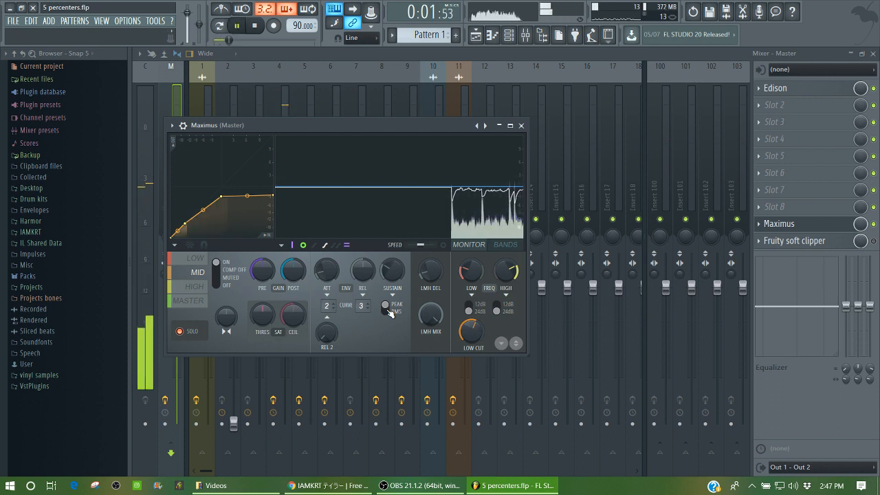
{"action": "key", "text": "space"}
{"action": "left_click", "coordinate": [392, 309]}
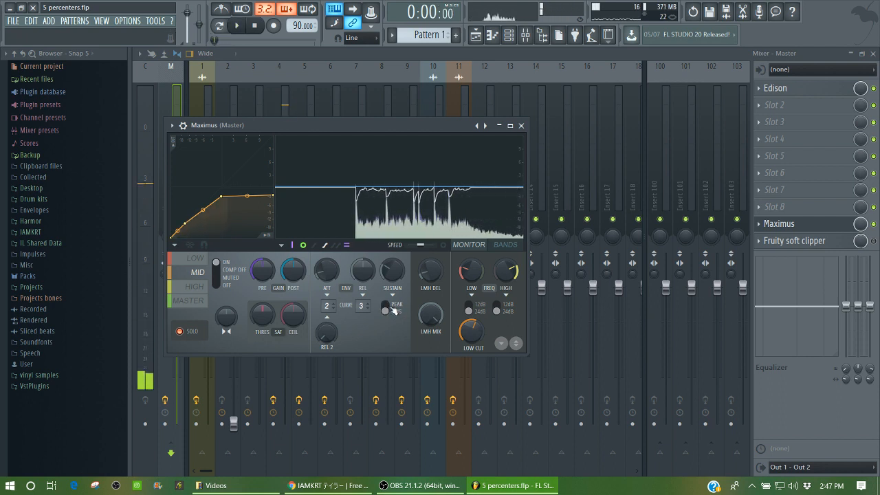
{"action": "key", "text": "space"}
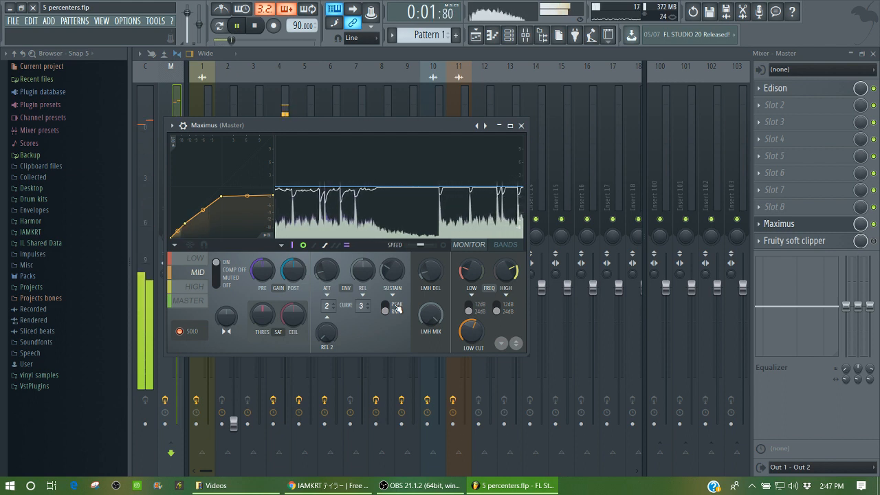
{"action": "key", "text": "space"}
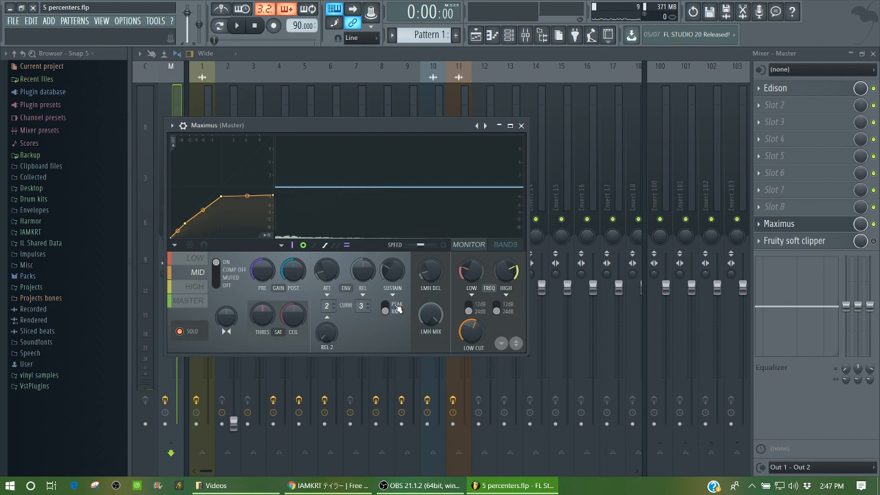
Step: Listen to the HIGH band alone and set its sustain mode to RMS
{"action": "left_click", "coordinate": [193, 286]}
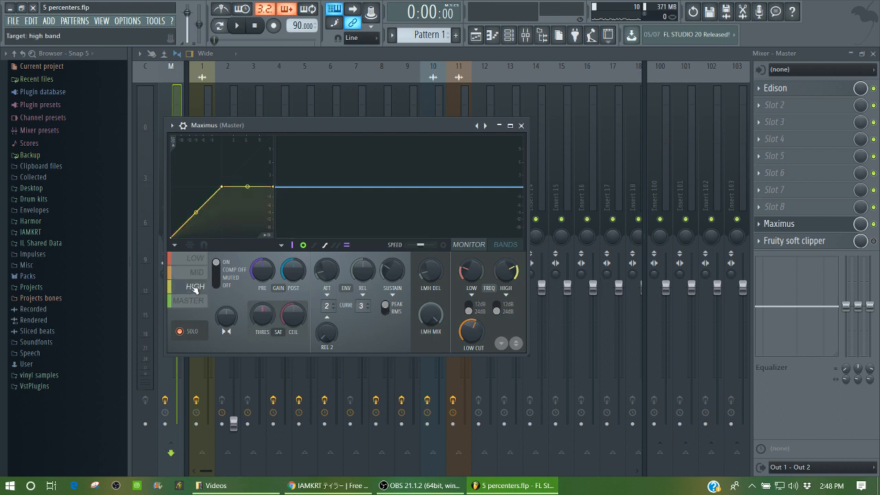
{"action": "key", "text": "space"}
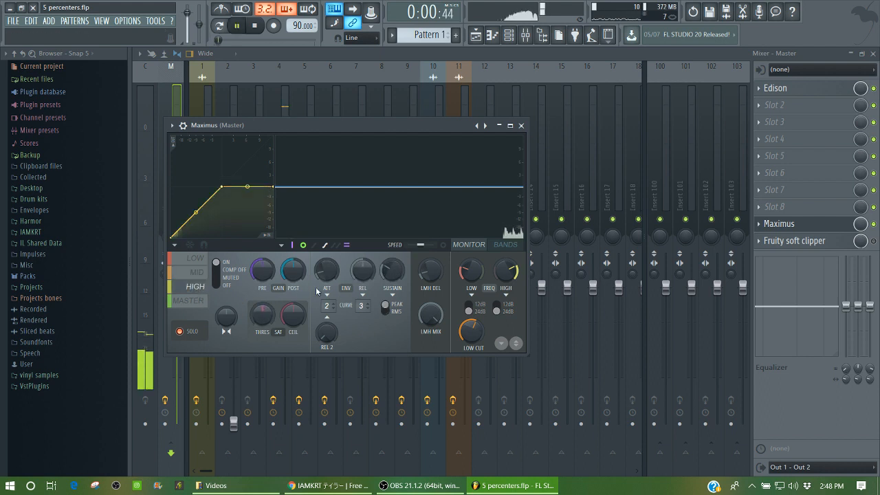
{"action": "left_click", "coordinate": [386, 307]}
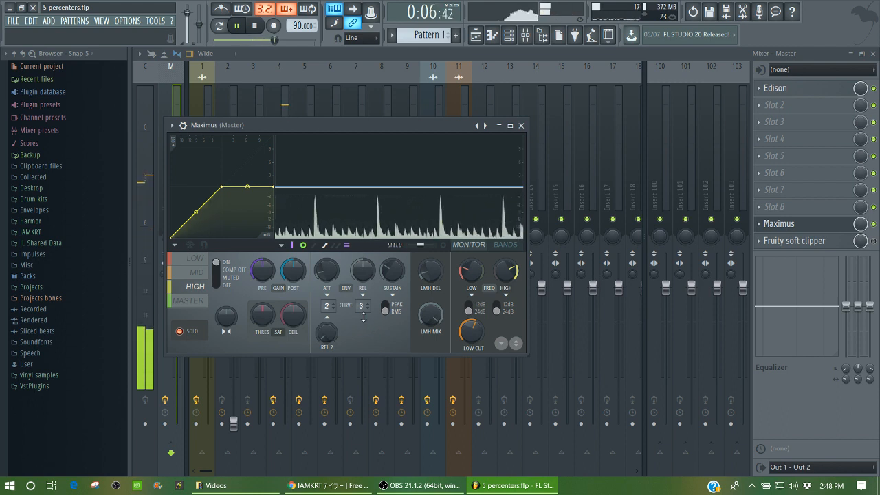
{"action": "key", "text": "space"}
Step: Add a HIGH curve point at about -16.4 dB, lower the knee, bring the end point to about -2.1 dB, and check in playback
{"action": "right_click", "coordinate": [183, 225]}
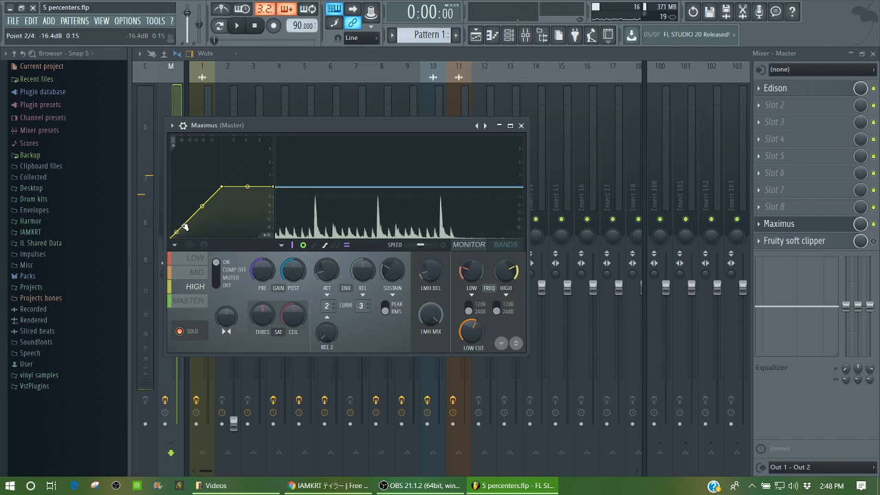
{"action": "left_click_drag", "start_coordinate": [221, 185], "coordinate": [221, 197]}
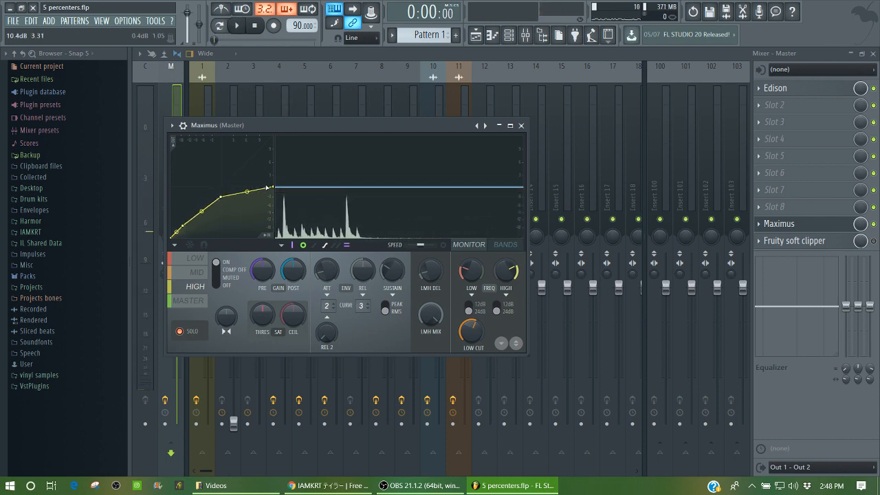
{"action": "left_click_drag", "start_coordinate": [273, 187], "coordinate": [276, 195]}
{"action": "key", "text": "space"}
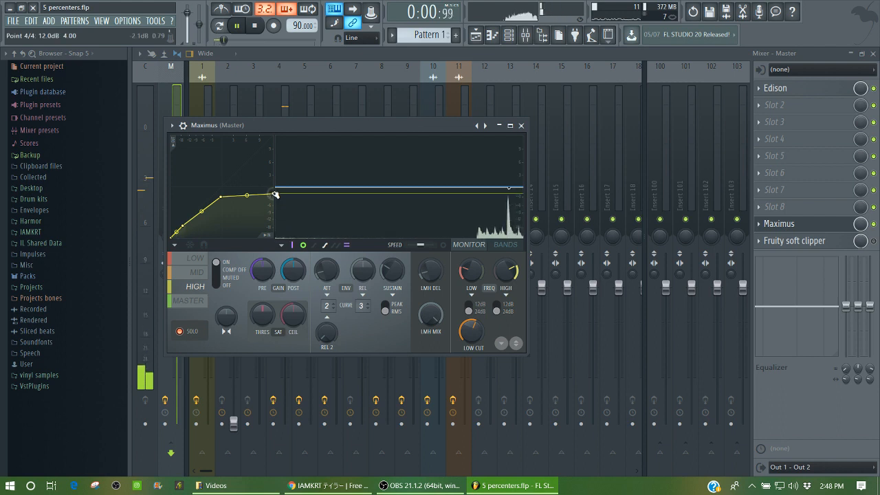
{"action": "key", "text": "space"}
Step: Set the MASTER band's sustain mode to RMS after comparing it with PEAK in playback
{"action": "left_click", "coordinate": [197, 301]}
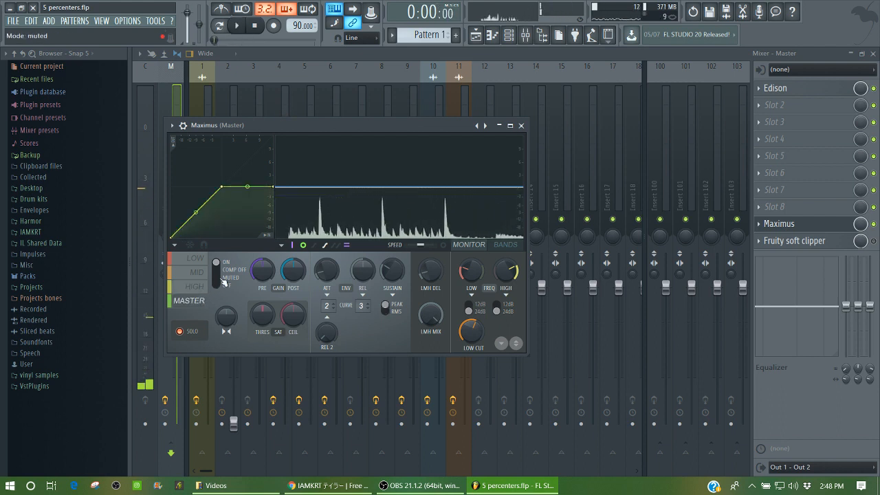
{"action": "left_click", "coordinate": [386, 308]}
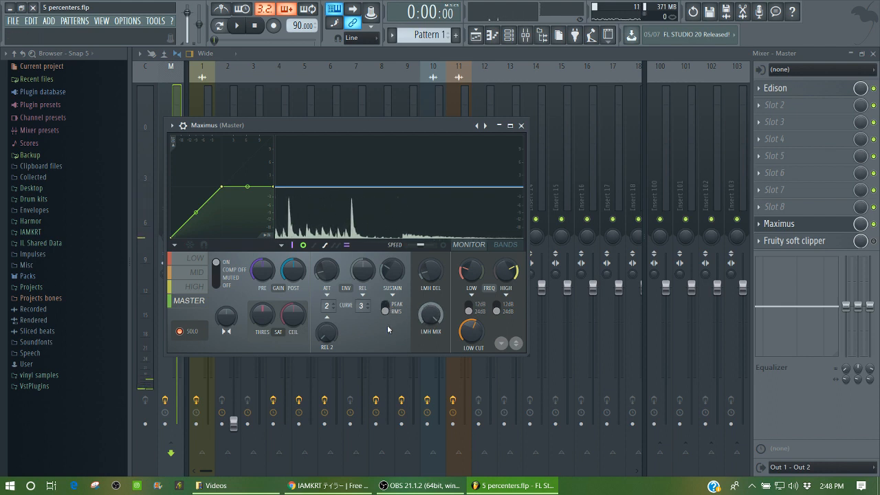
{"action": "key", "text": "space"}
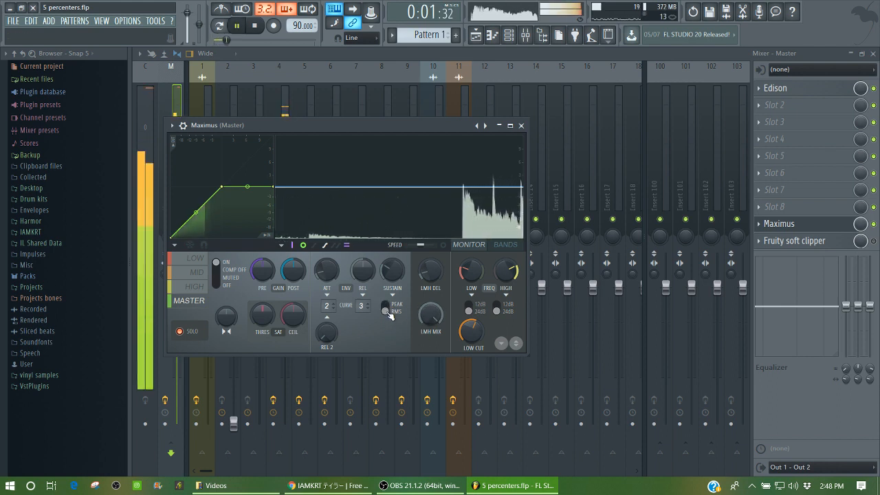
{"action": "key", "text": "space"}
{"action": "left_click", "coordinate": [386, 310]}
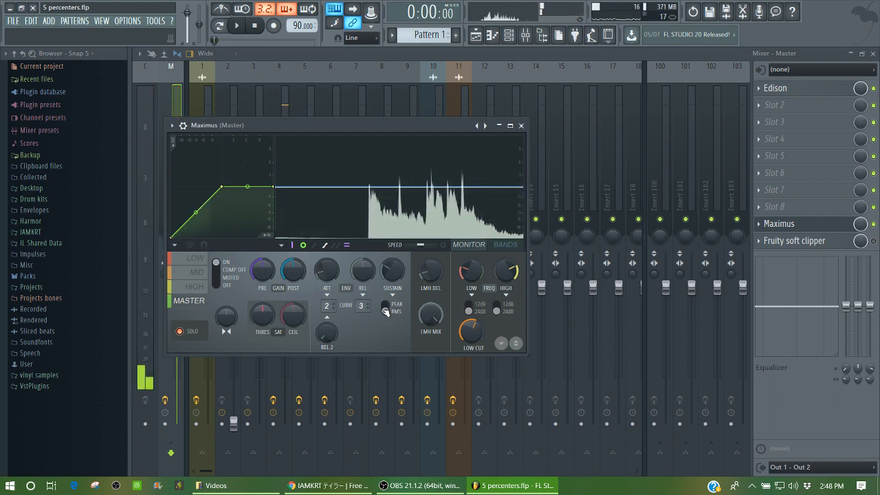
{"action": "key", "text": "space"}
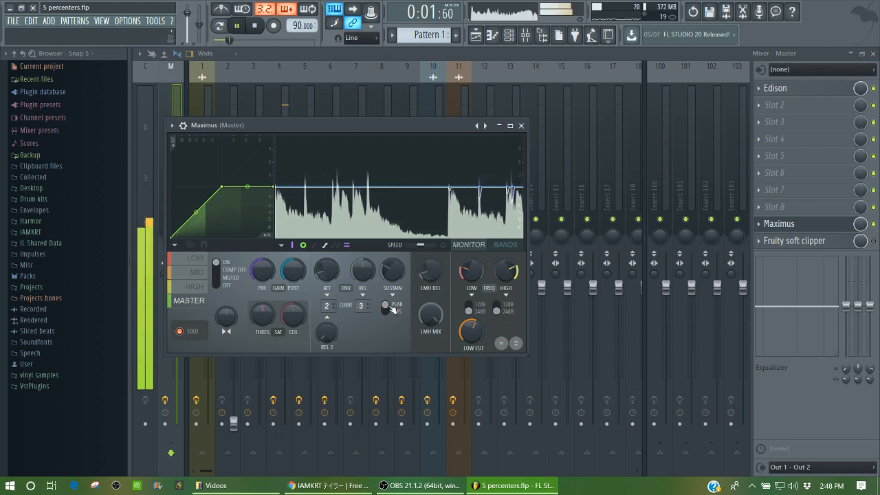
{"action": "key", "text": "space"}
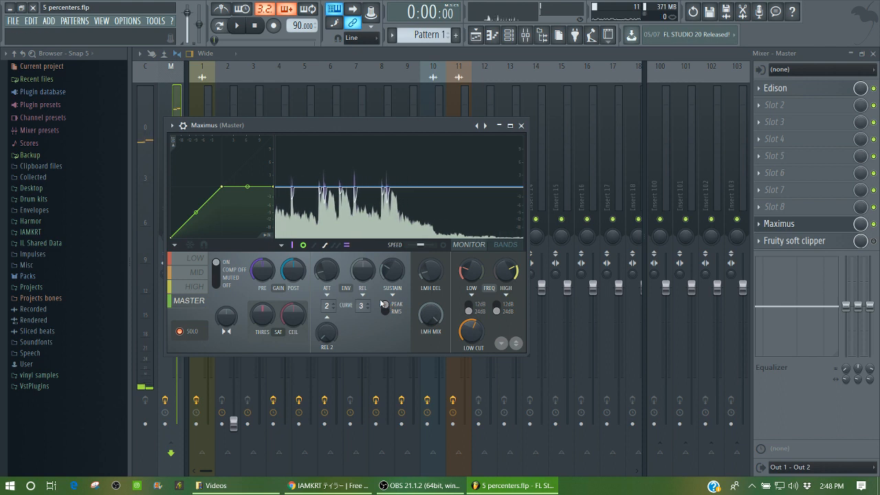
{"action": "key", "text": "space"}
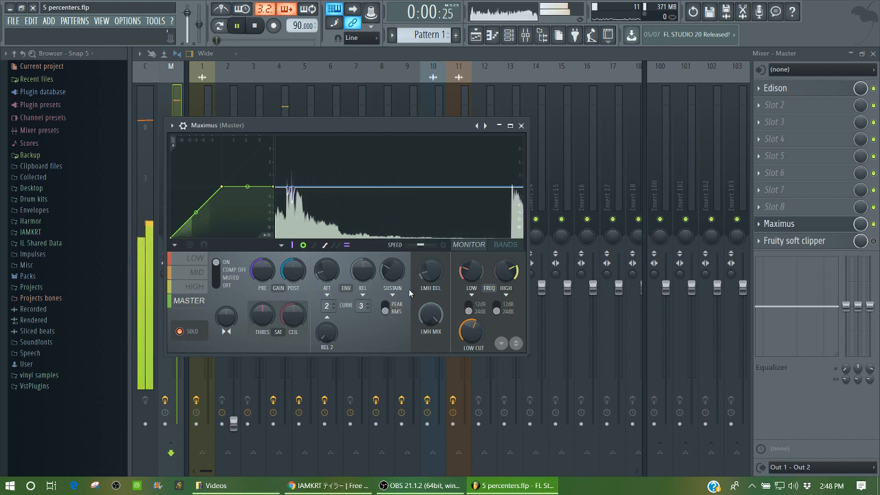
{"action": "key", "text": "space"}
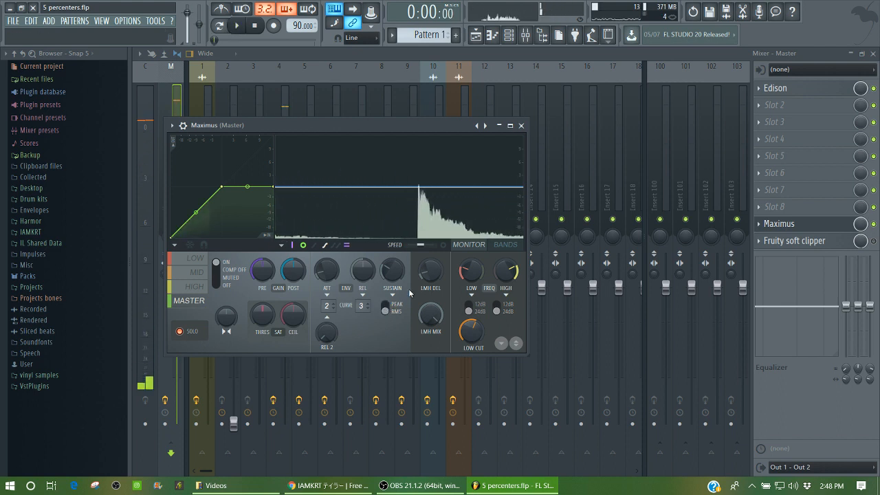
{"action": "key", "text": "space"}
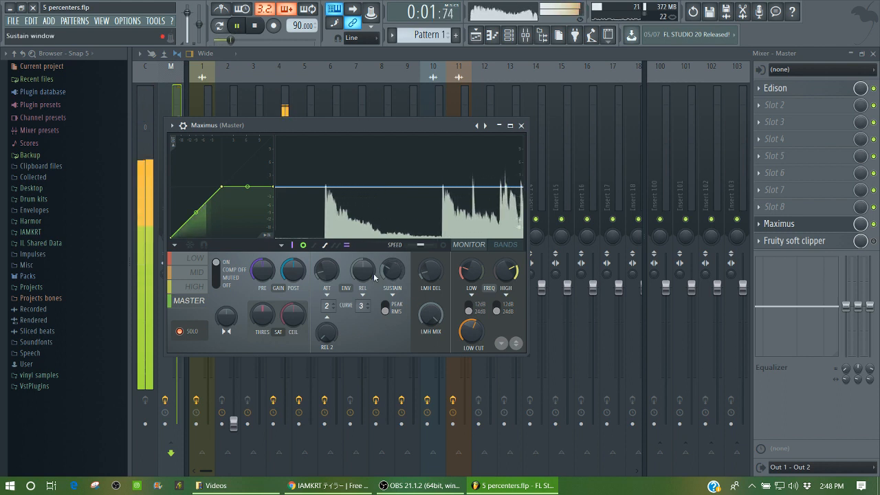
{"action": "key", "text": "space"}
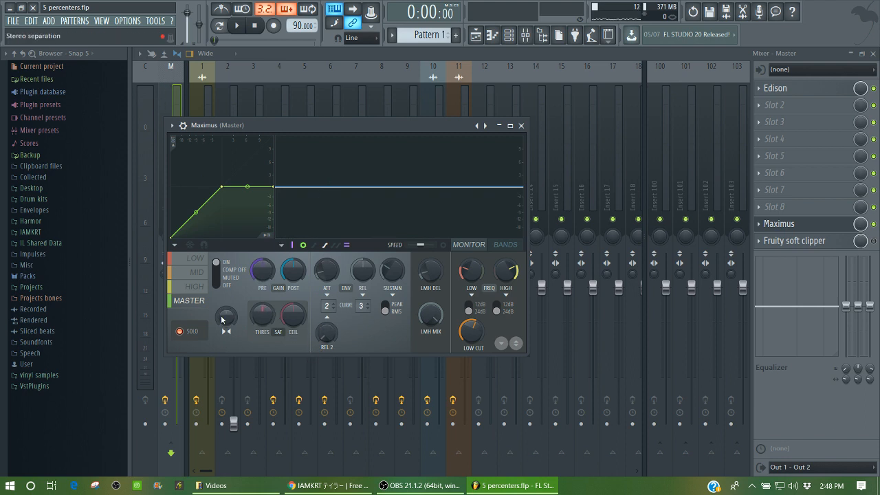
Step: Set the MASTER band's saturation threshold to 2% saturation mode A and listen to it in playback
{"action": "left_click_drag", "start_coordinate": [261, 312], "coordinate": [260, 310]}
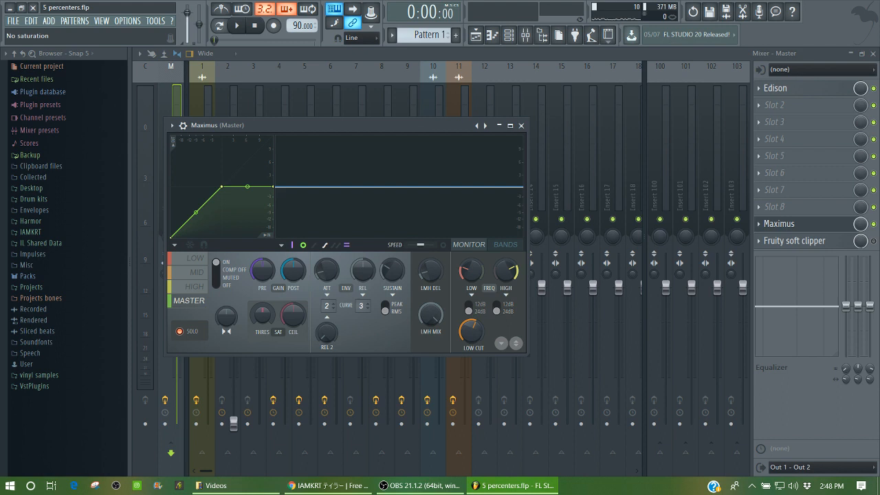
{"action": "left_click_drag", "start_coordinate": [261, 310], "coordinate": [260, 311]}
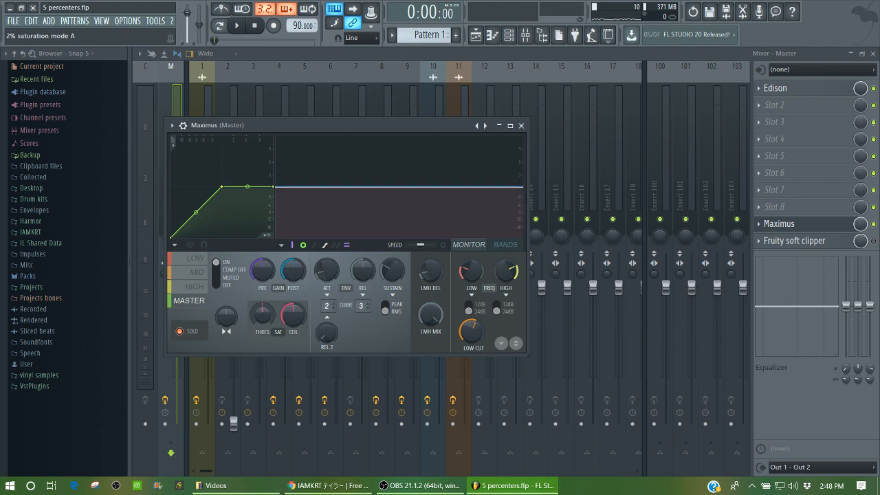
{"action": "key", "text": "space"}
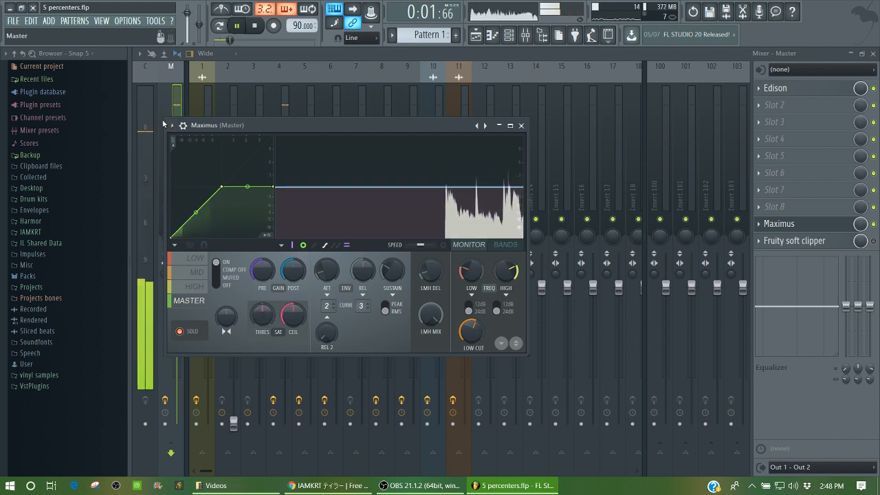
{"action": "key", "text": "space"}
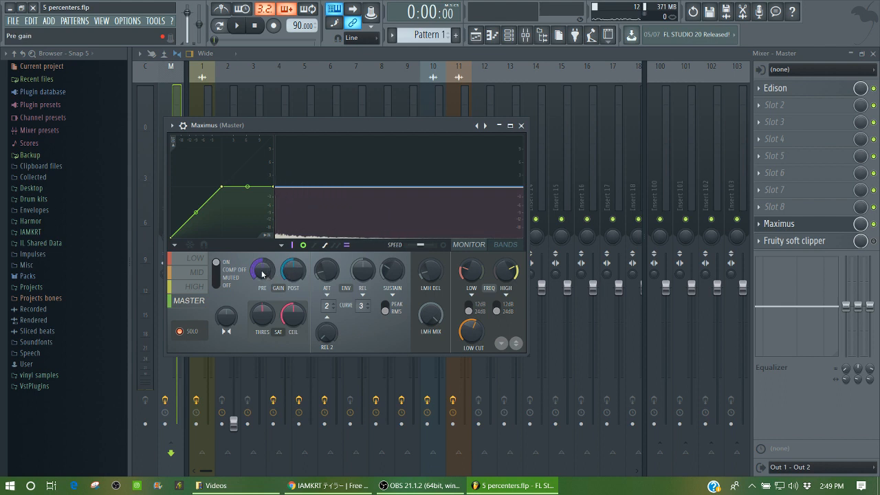
Step: Raise the MASTER band's pre gain to 1.8 dB and compare the mix with Maximus bypassed and re-enabled during playback
{"action": "left_click_drag", "start_coordinate": [262, 274], "coordinate": [262, 271]}
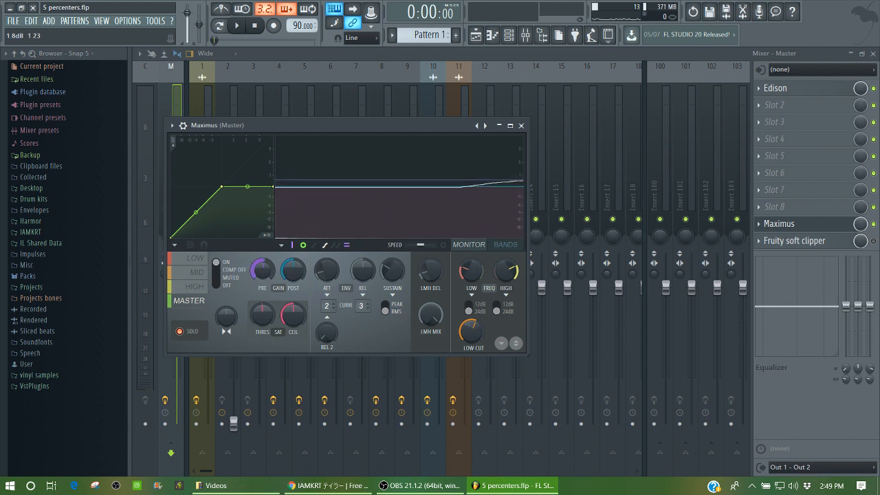
{"action": "key", "text": "space"}
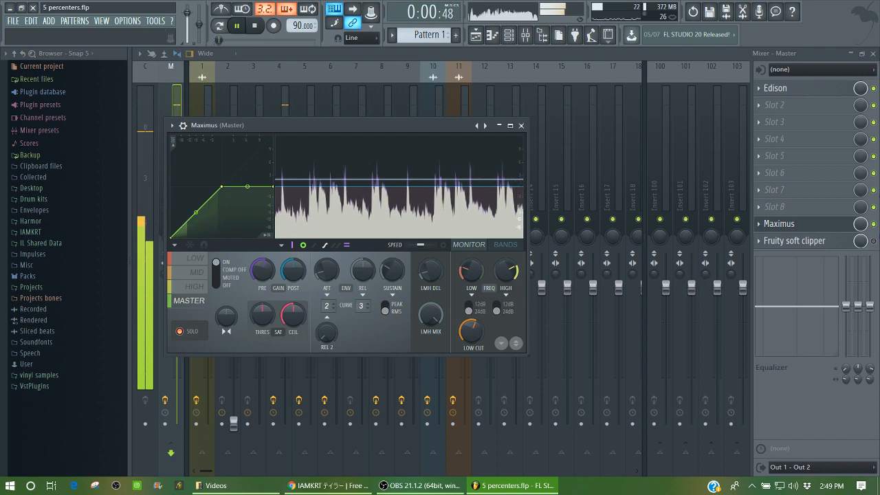
{"action": "left_click", "coordinate": [873, 225]}
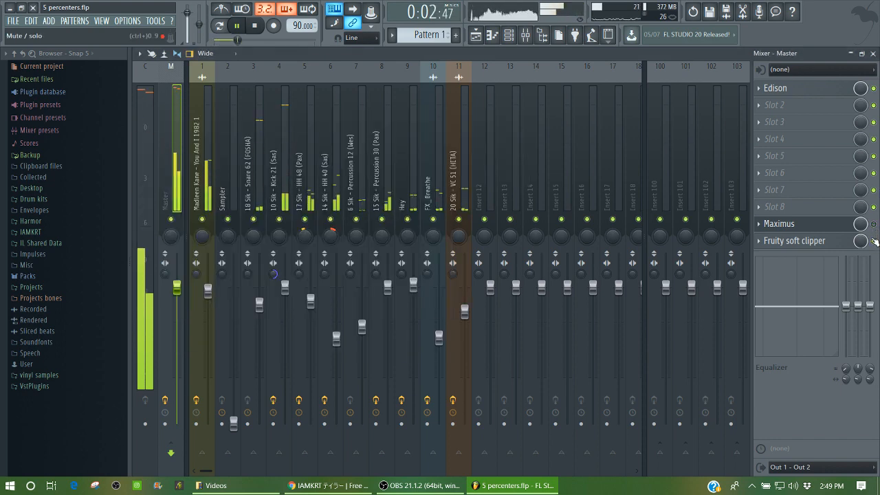
{"action": "left_click", "coordinate": [873, 241]}
{"action": "left_click", "coordinate": [873, 224]}
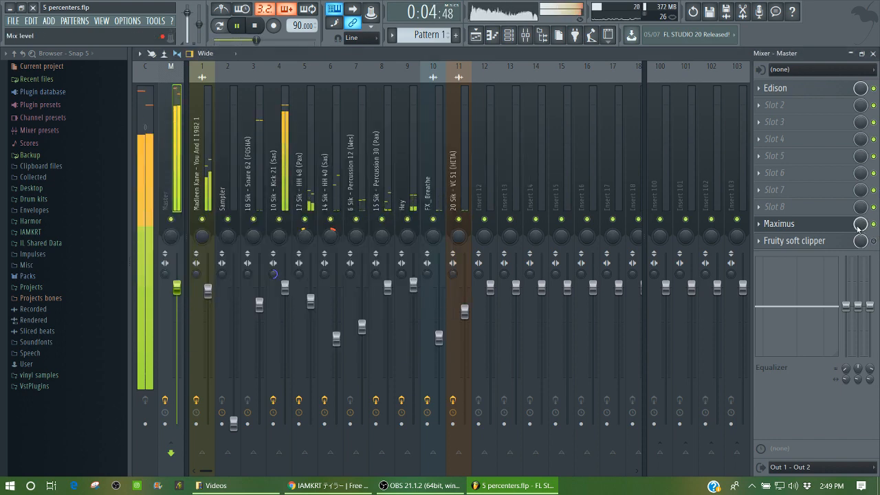
{"action": "left_click", "coordinate": [833, 229]}
{"action": "key", "text": "space"}
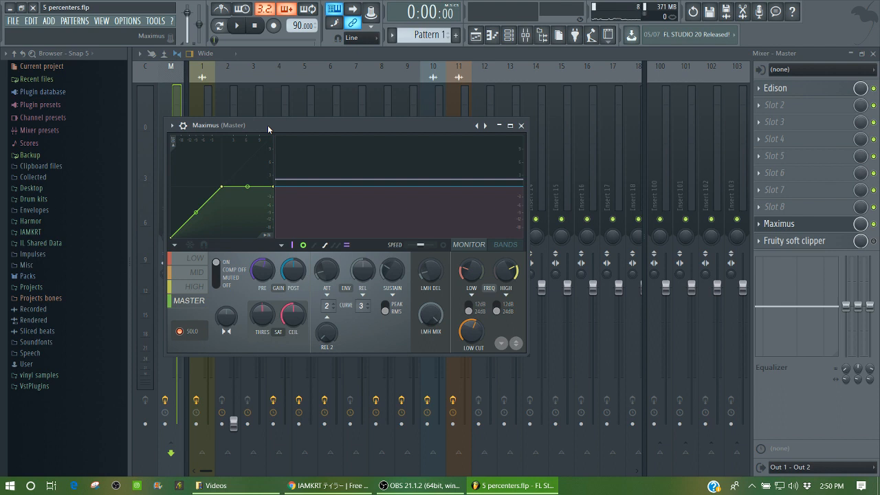
Step: Review the LOW, MID, HIGH and MASTER curves in Maximus and show the frequency bands display
{"action": "left_click", "coordinate": [195, 259]}
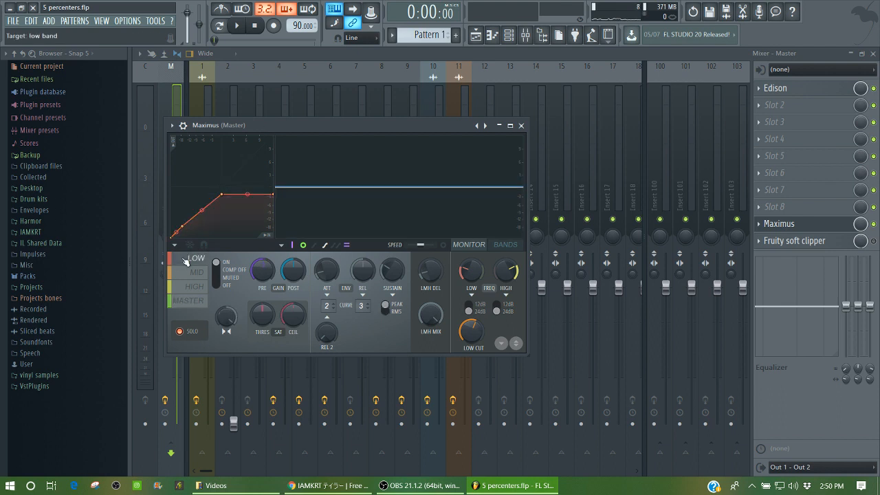
{"action": "left_click", "coordinate": [195, 271]}
{"action": "left_click", "coordinate": [193, 284]}
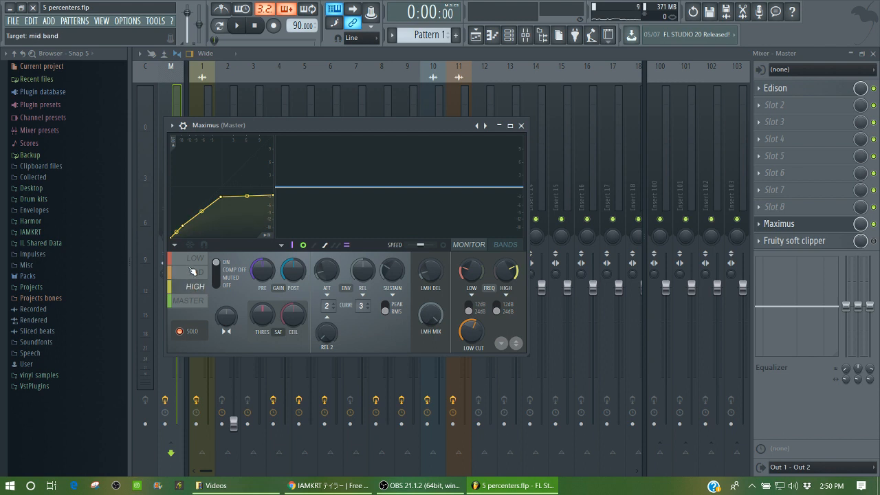
{"action": "left_click", "coordinate": [193, 271]}
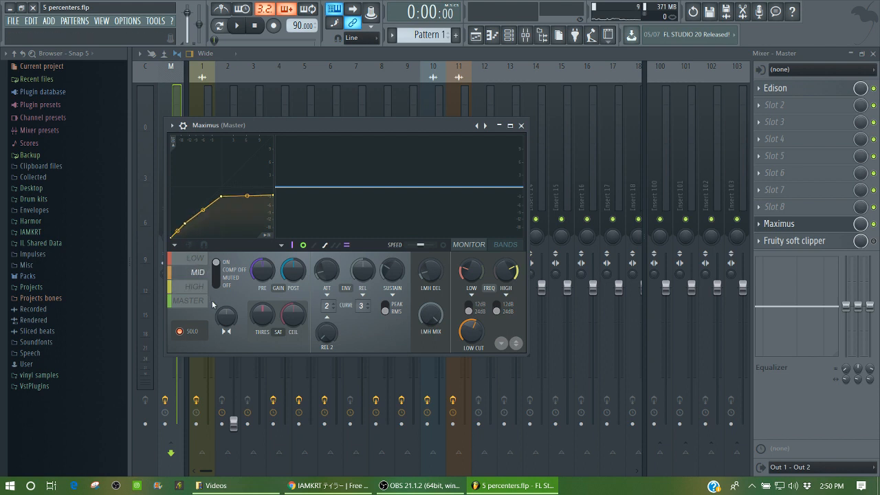
{"action": "left_click", "coordinate": [194, 285]}
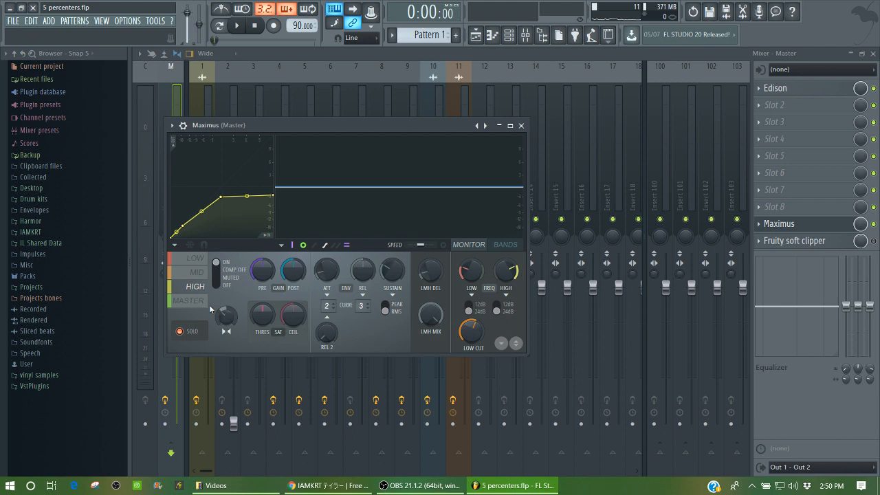
{"action": "left_click", "coordinate": [206, 302]}
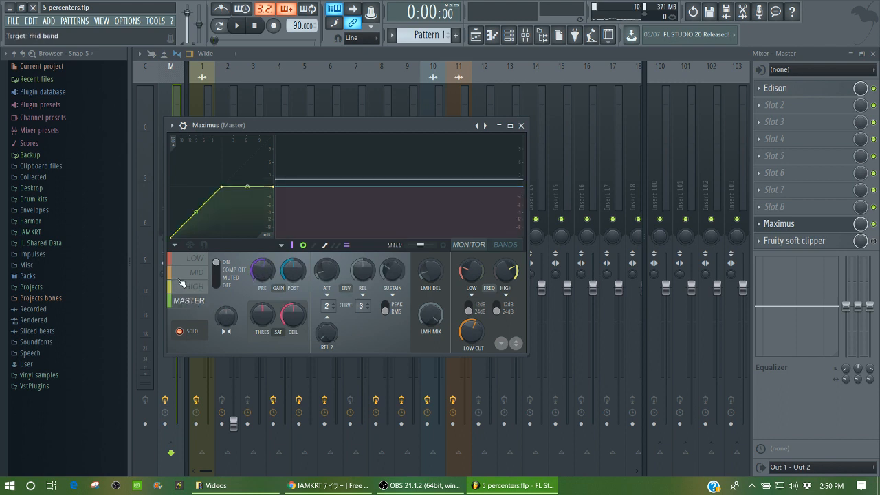
{"action": "left_click", "coordinate": [503, 246]}
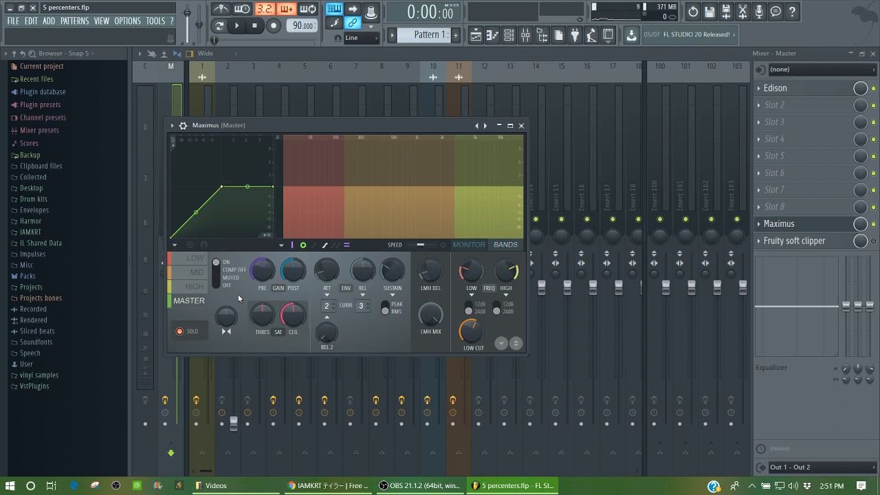
Step: Open the recent project deep lounge.flp without saving the changes to 5 percenters.flp
{"action": "left_click", "coordinate": [13, 21]}
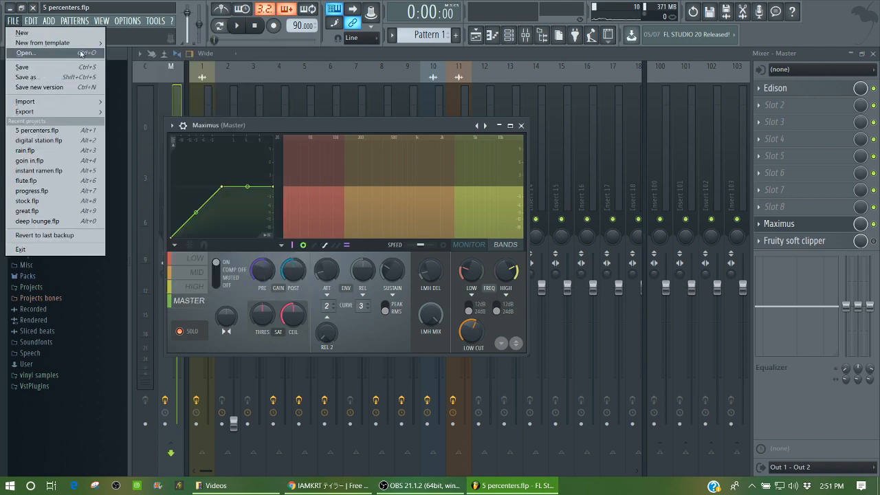
{"action": "left_click", "coordinate": [53, 221]}
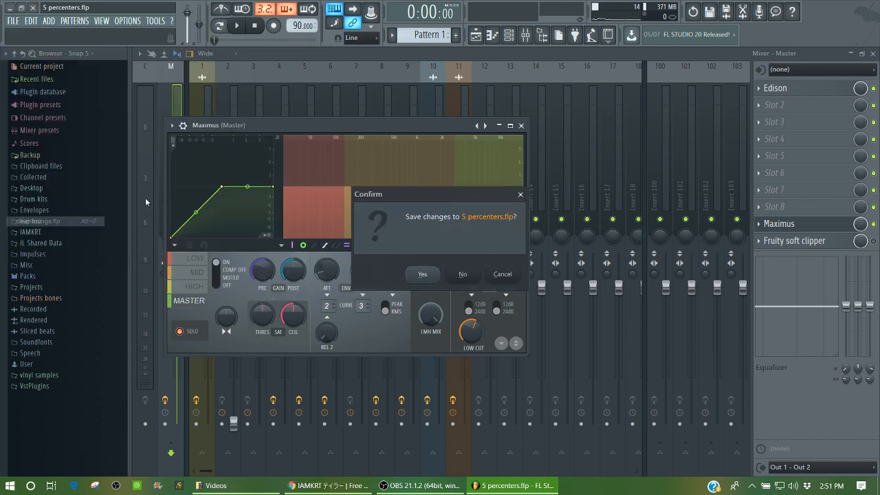
{"action": "left_click", "coordinate": [464, 274]}
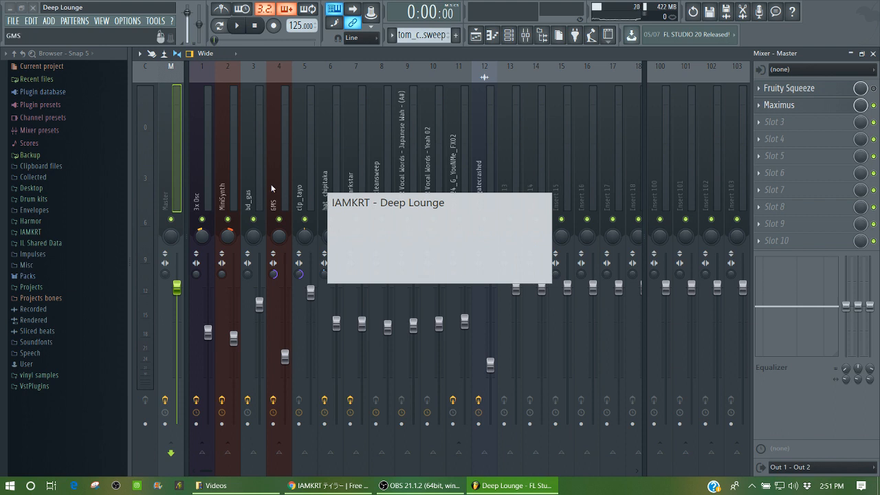
Step: Show the playlist and listen to the arrangement from bar 9 and from bar 25
{"action": "left_click", "coordinate": [475, 35]}
{"action": "key", "text": "space"}
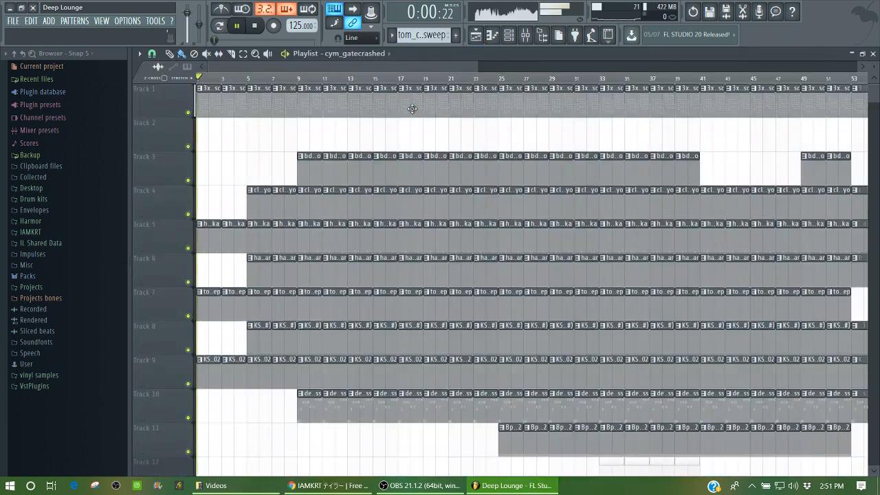
{"action": "left_click", "coordinate": [299, 80]}
{"action": "scroll", "coordinate": [564, 86], "scroll_direction": "down", "scroll_amount": 2}
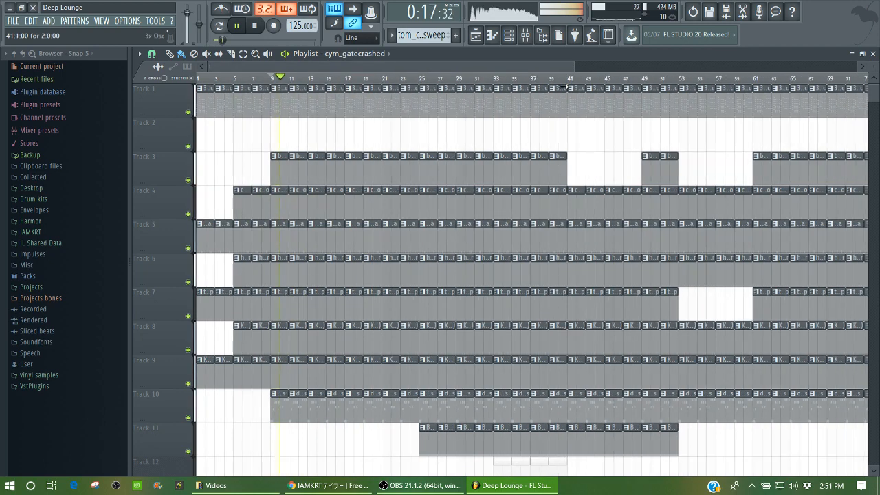
{"action": "left_click", "coordinate": [422, 79]}
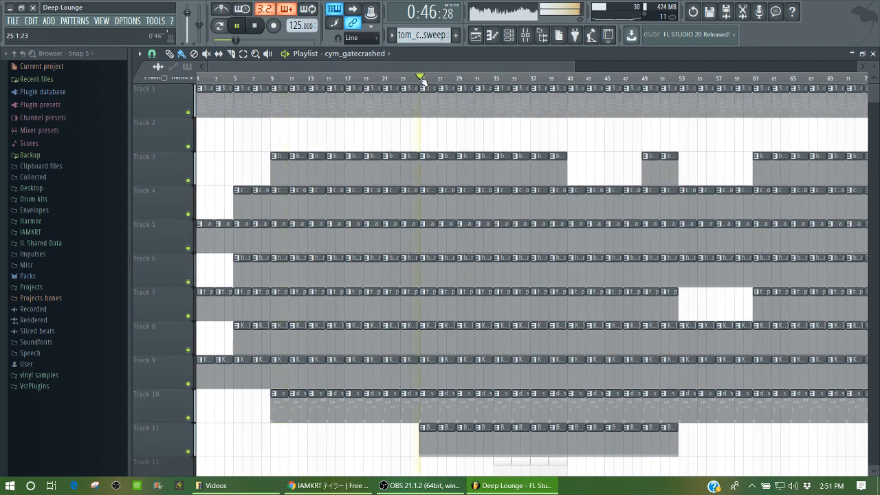
Step: Show the mixer and replay the section from bar 25 while watching the track and master levels
{"action": "left_click", "coordinate": [526, 36]}
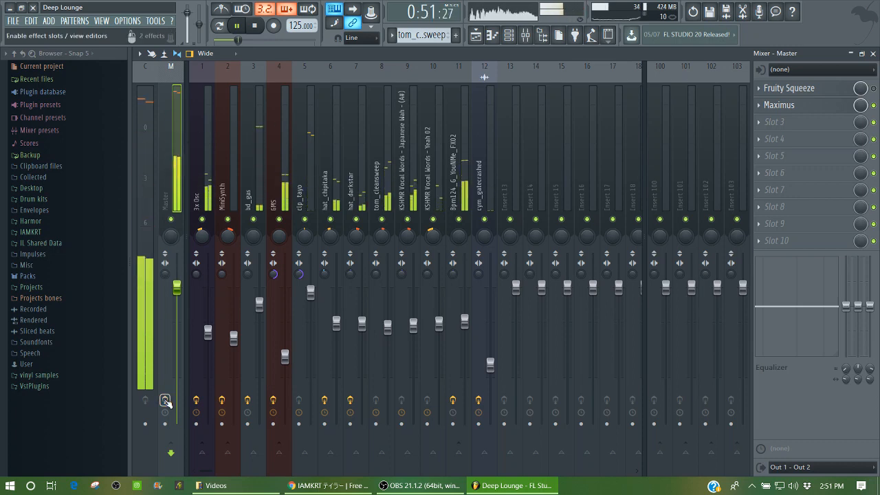
{"action": "key", "text": "space"}
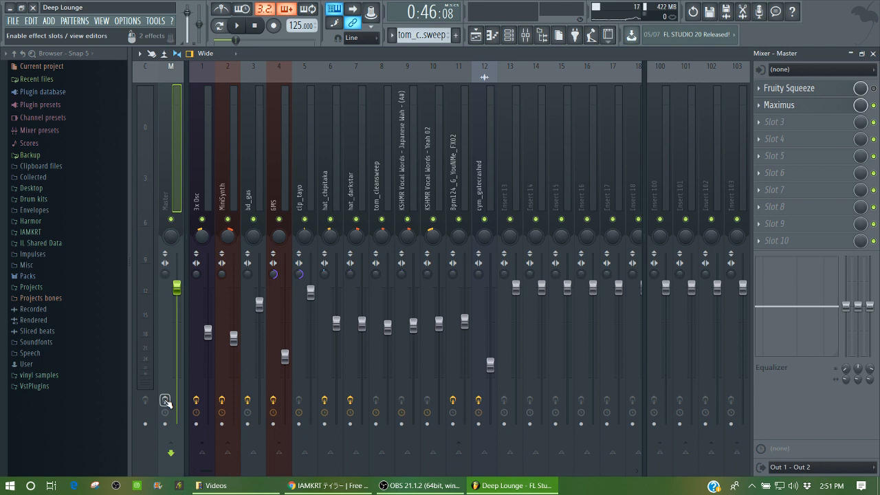
{"action": "key", "text": "space"}
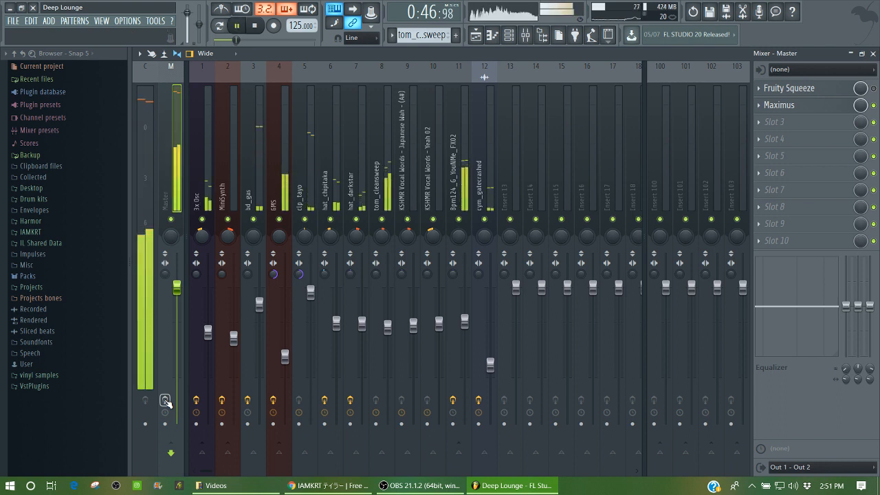
{"action": "key", "text": "space"}
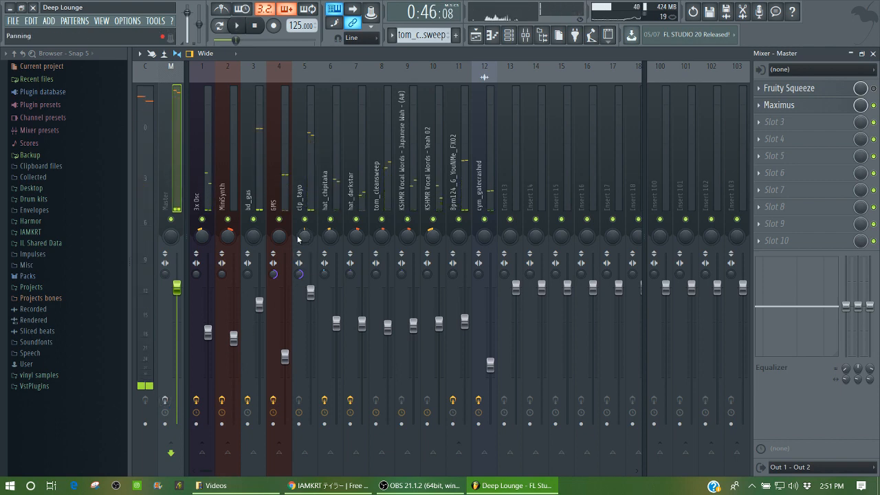
Step: Look over the mixer tracks, open Maximus on the Master track and examine its LOW, MID and HIGH curves
{"action": "left_click_drag", "start_coordinate": [202, 178], "coordinate": [239, 162]}
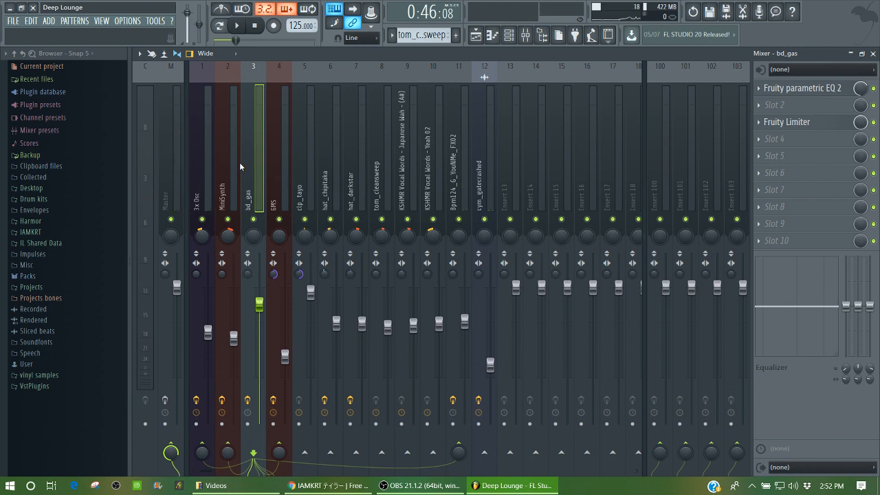
{"action": "left_click_drag", "start_coordinate": [208, 169], "coordinate": [176, 182]}
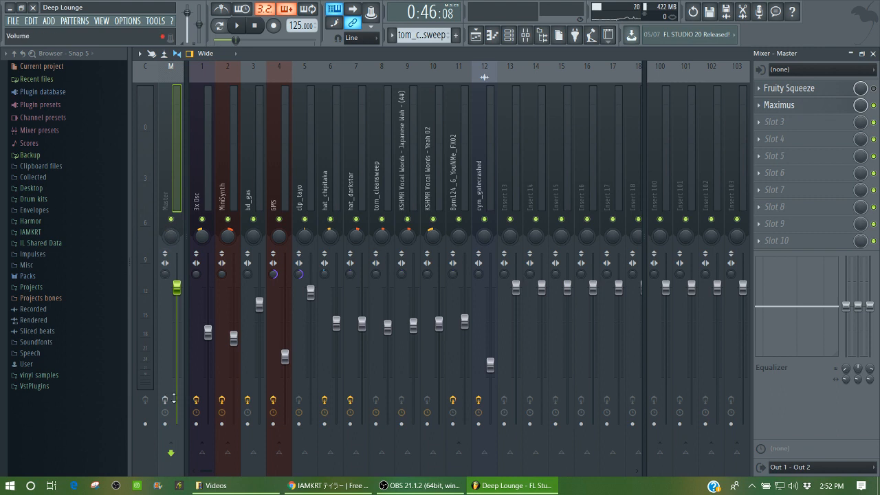
{"action": "left_click", "coordinate": [779, 105]}
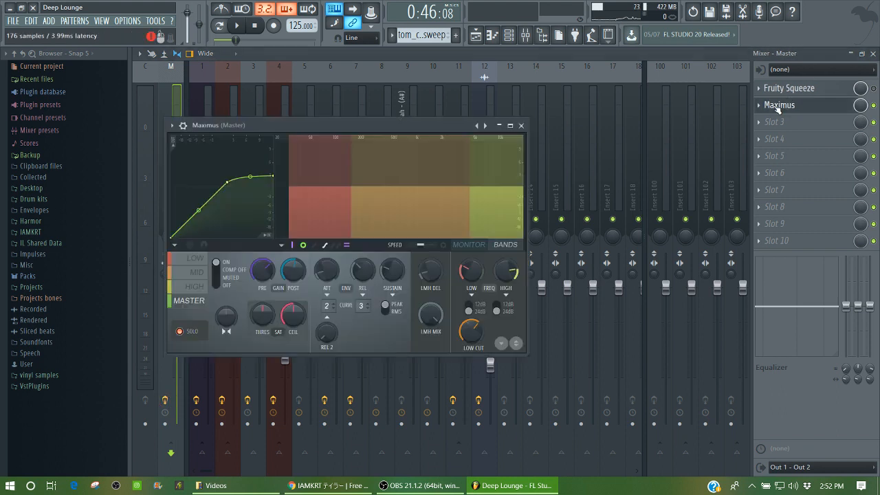
{"action": "left_click", "coordinate": [185, 259]}
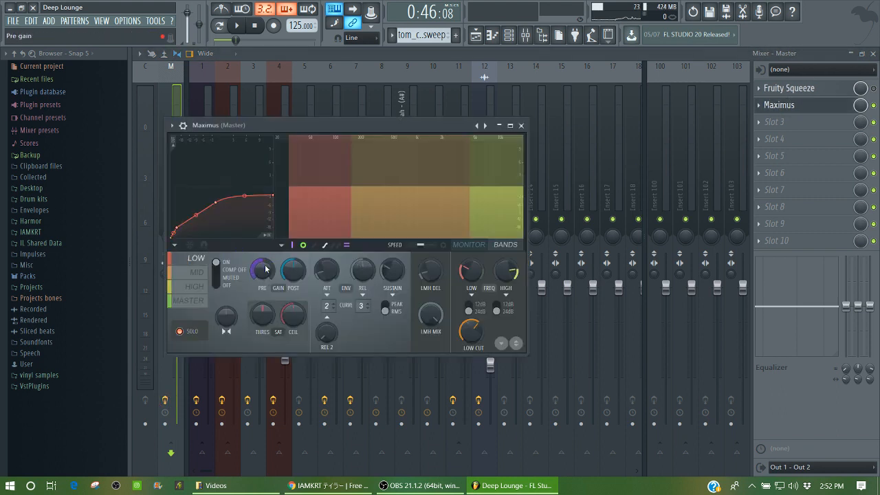
{"action": "left_click", "coordinate": [185, 272]}
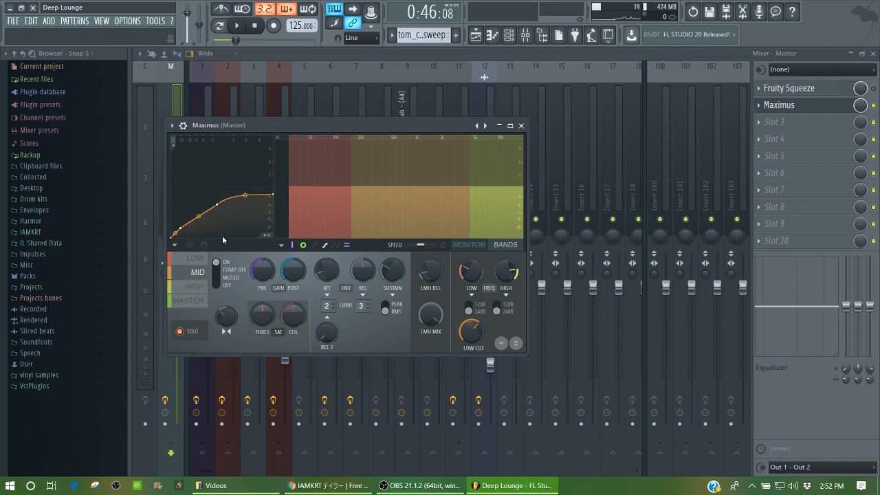
{"action": "left_click", "coordinate": [194, 288]}
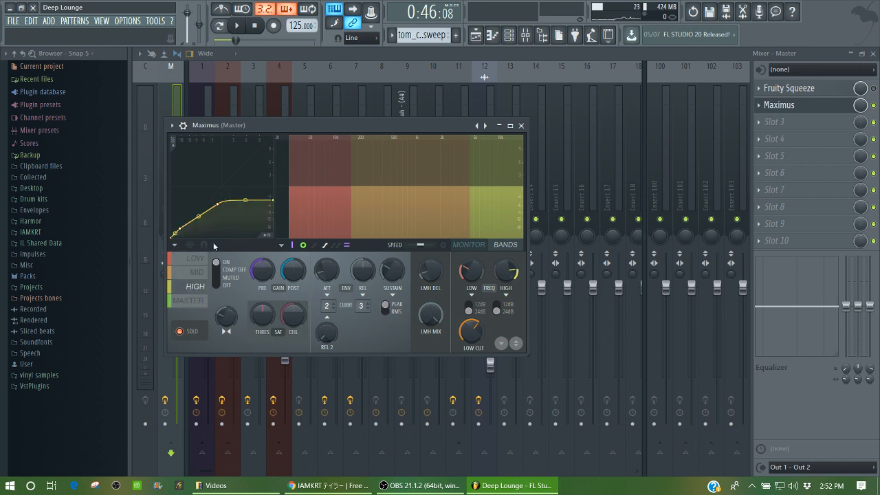
Step: Show the MASTER band and lower Maximus's low cut frequency slightly
{"action": "left_click", "coordinate": [188, 300]}
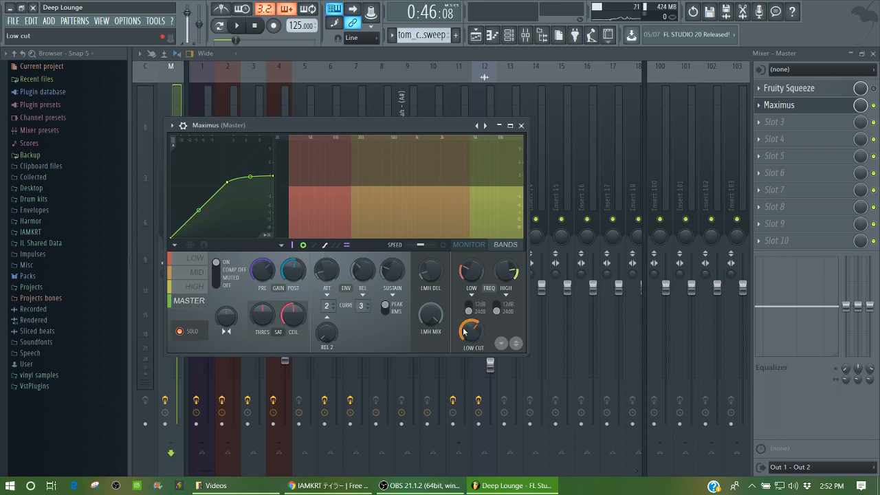
{"action": "left_click_drag", "start_coordinate": [465, 327], "coordinate": [465, 332]}
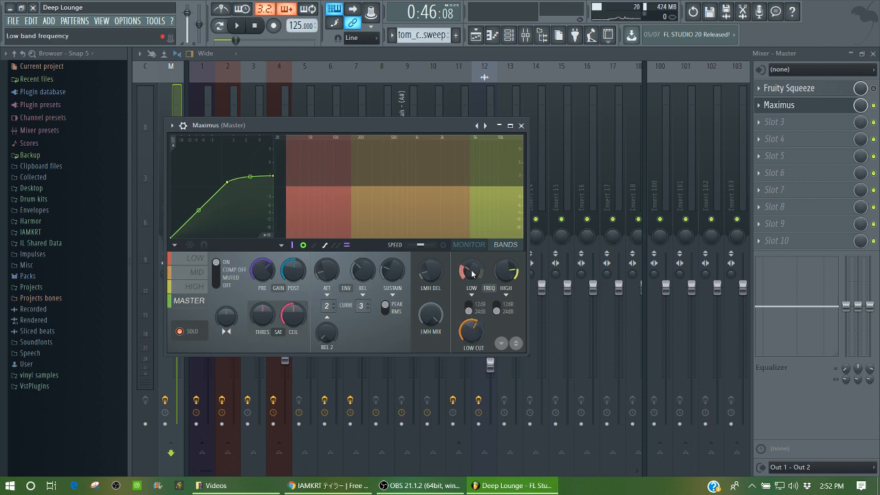
Step: Compare the stereo separation and sustain mode settings of the LOW, MID and HIGH bands, and start playback
{"action": "left_click", "coordinate": [196, 260]}
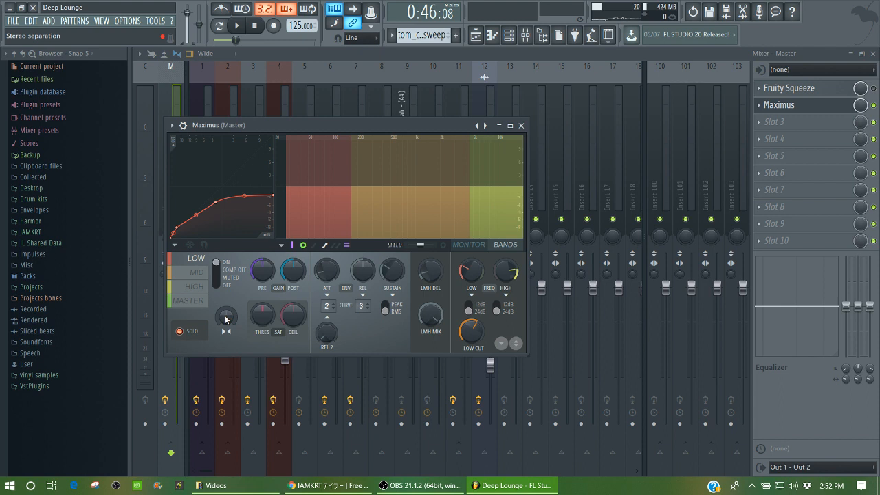
{"action": "left_click", "coordinate": [196, 272]}
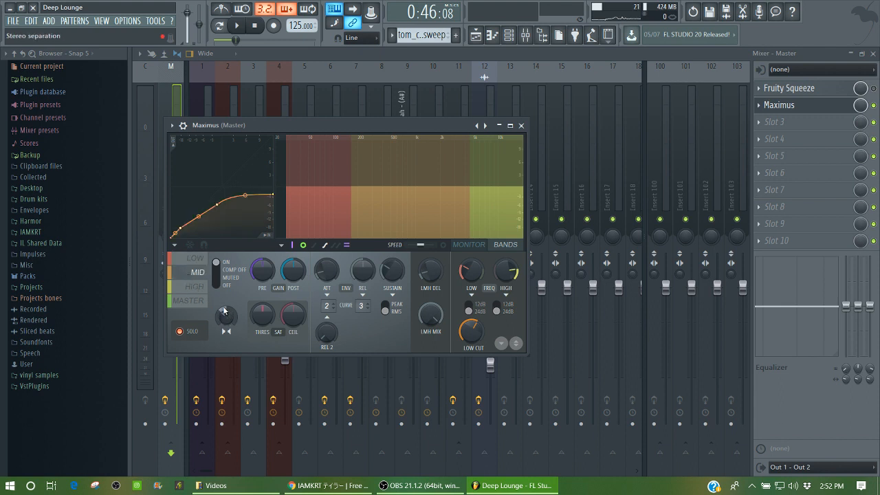
{"action": "left_click", "coordinate": [195, 286]}
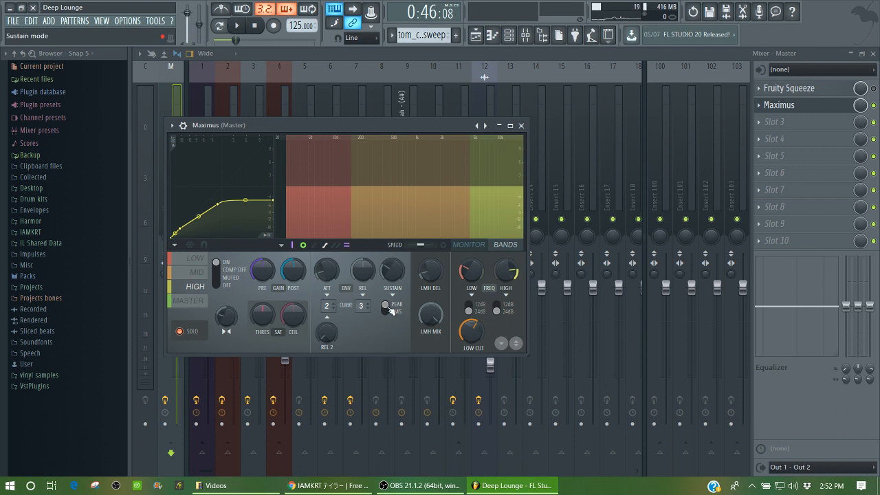
{"action": "left_click", "coordinate": [196, 272]}
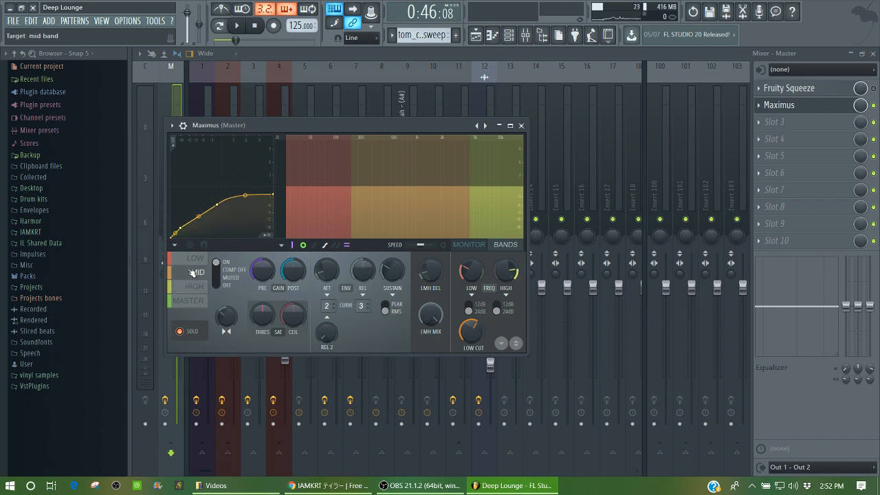
{"action": "left_click", "coordinate": [196, 260]}
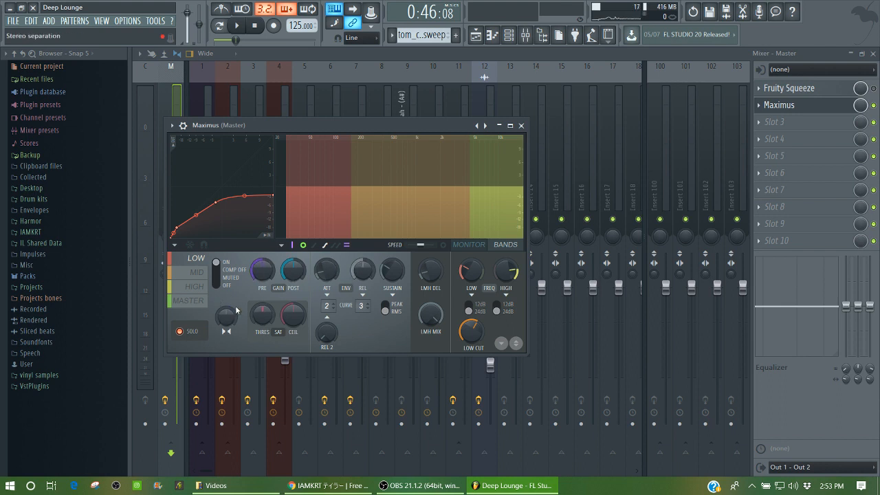
{"action": "key", "text": "space"}
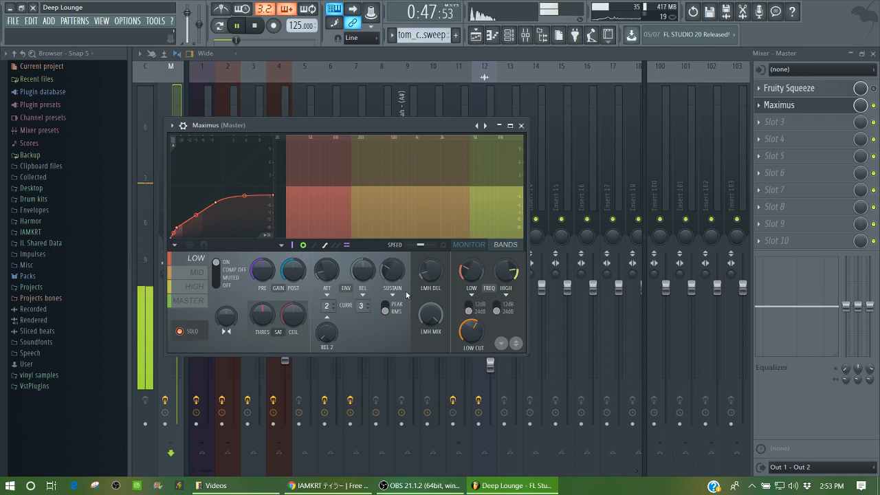
Step: Show the monitor view for the LOW band, stop playback and inspect its compression curve
{"action": "left_click", "coordinate": [469, 245]}
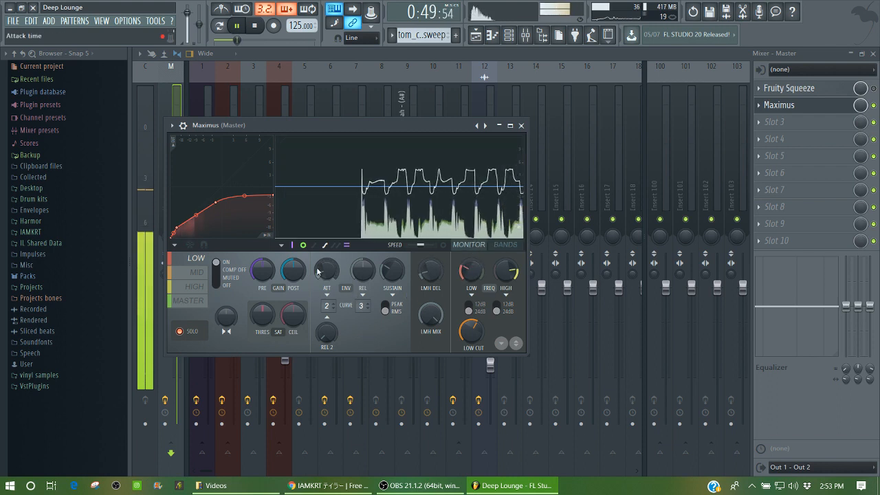
{"action": "key", "text": "space"}
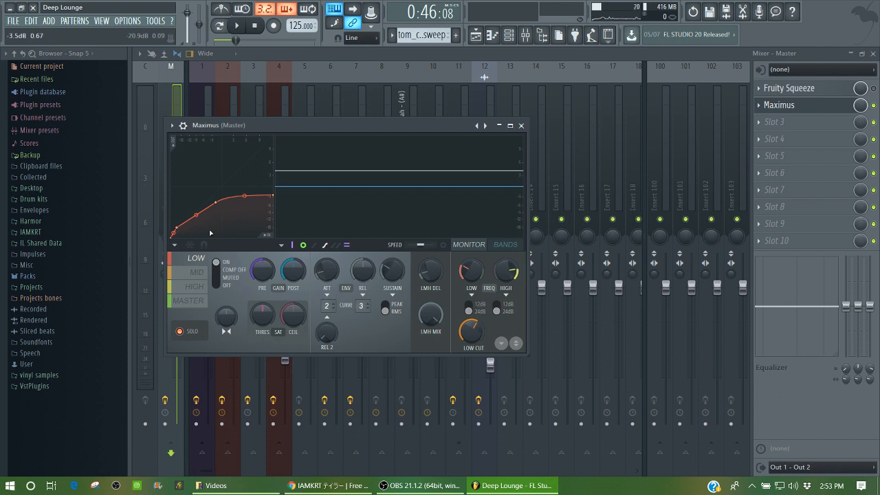
{"action": "left_click_drag", "start_coordinate": [244, 196], "coordinate": [244, 197]}
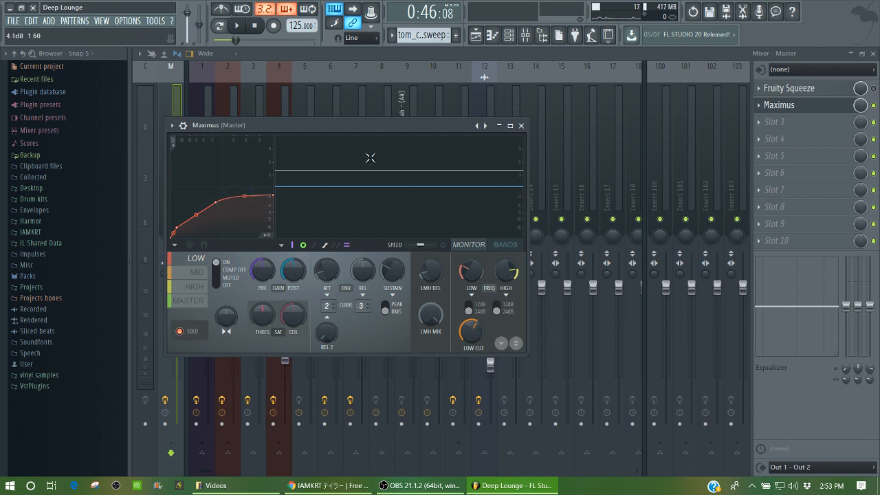
Step: Audition the LOW band in PEAK sustain mode, return it to RMS and replay the section for comparison
{"action": "left_click", "coordinate": [390, 313]}
{"action": "key", "text": "space"}
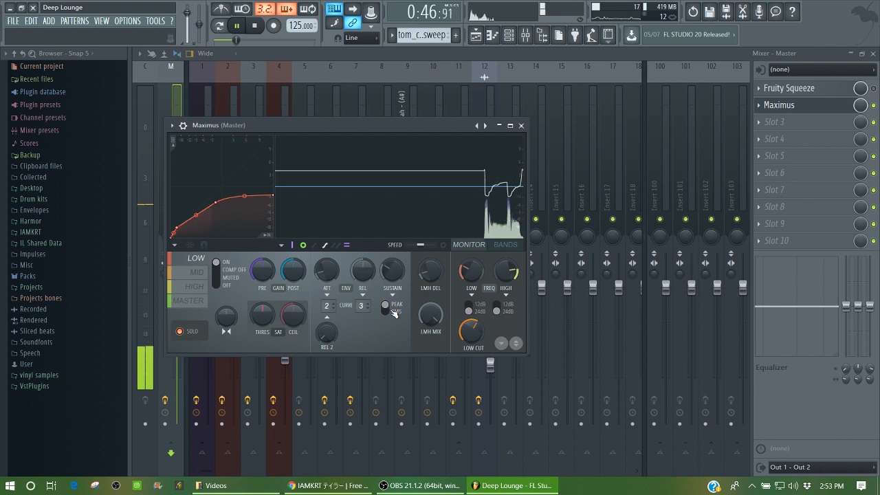
{"action": "left_click", "coordinate": [390, 309]}
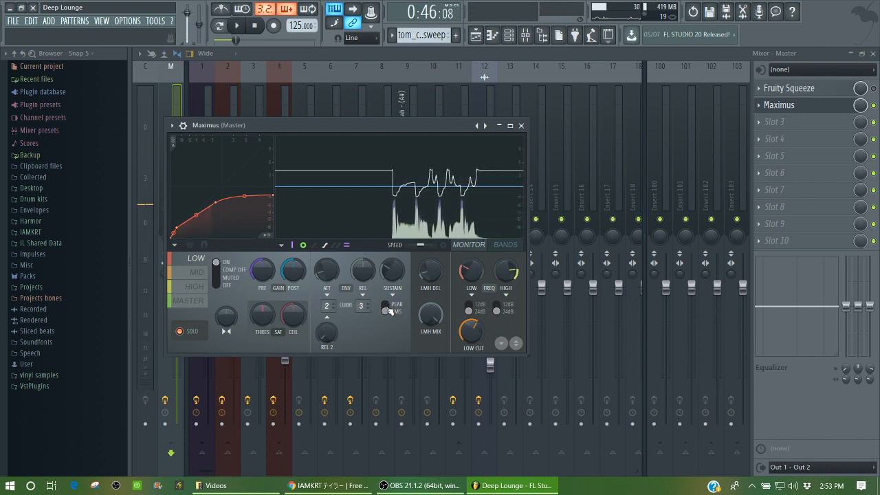
{"action": "key", "text": "space"}
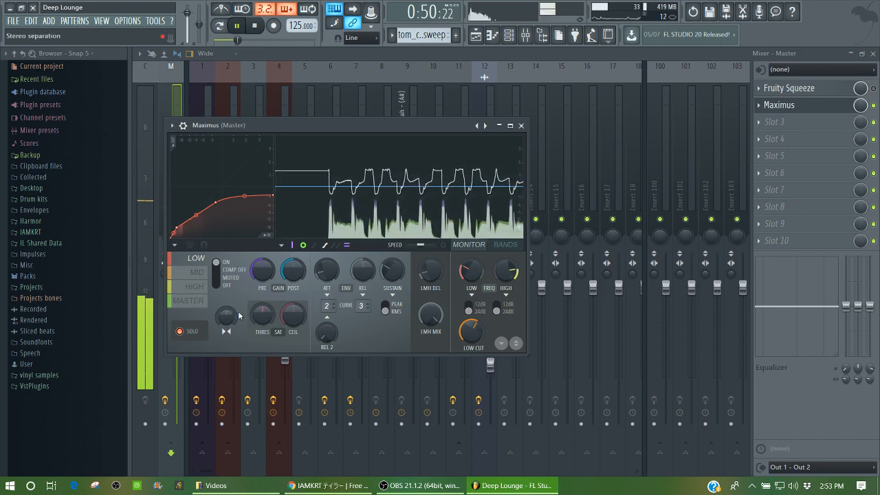
{"action": "key", "text": "space"}
Step: Show the MID band and replay the section to watch its compression curve and monitor waveform
{"action": "left_click", "coordinate": [198, 272]}
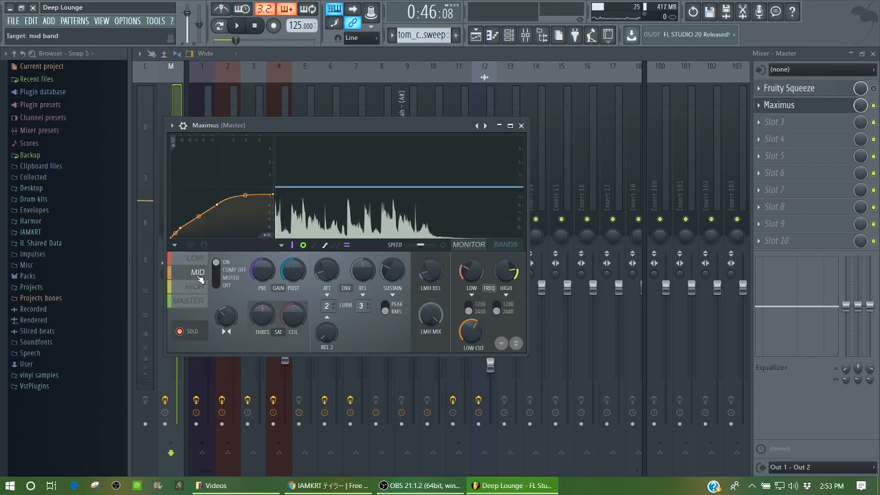
{"action": "key", "text": "space"}
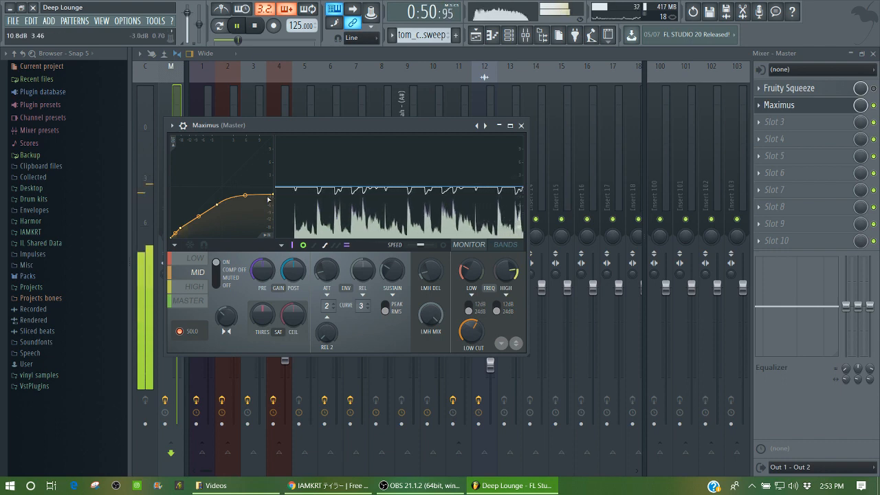
{"action": "key", "text": "space"}
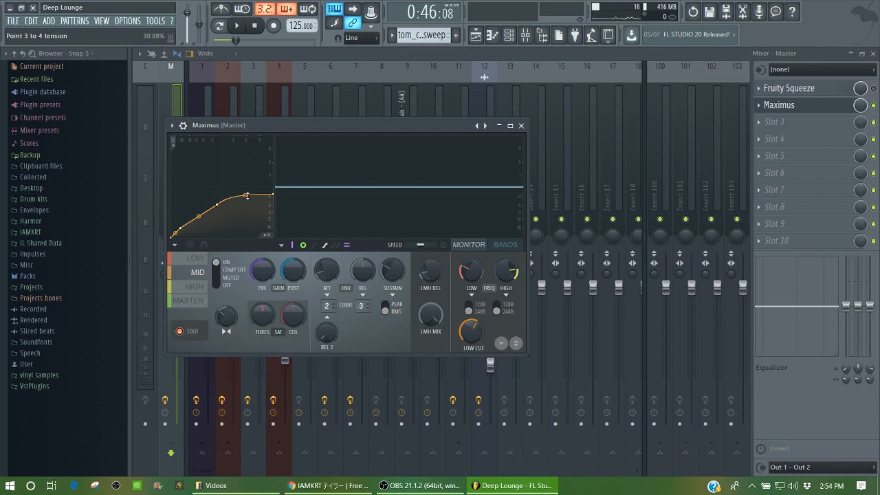
{"action": "key", "text": "space"}
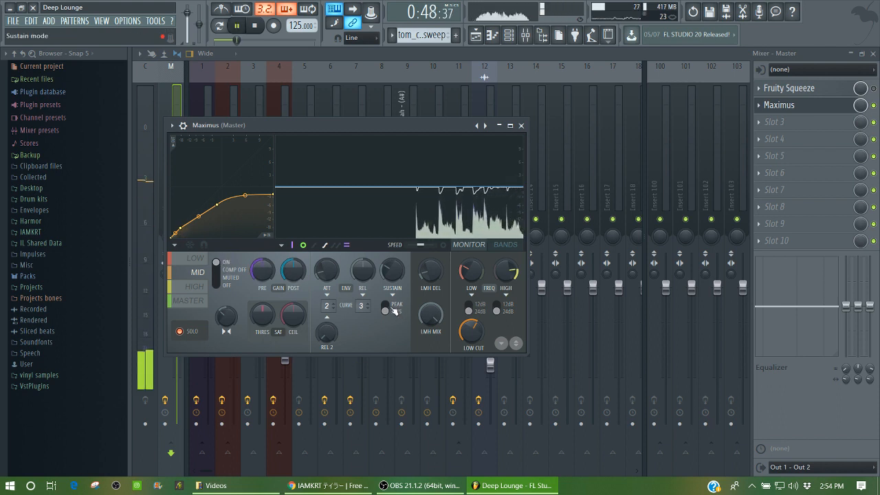
{"action": "key", "text": "space"}
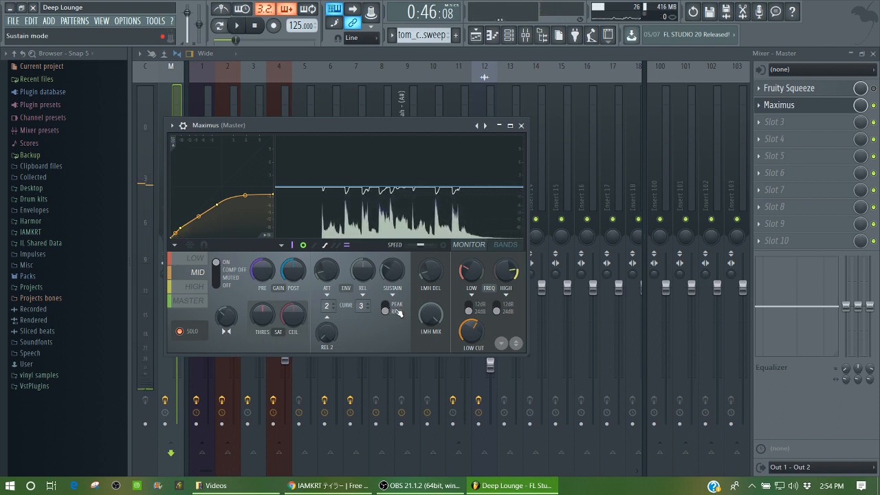
Step: Audition the MID band in PEAK sustain mode, return it to RMS and replay the section for comparison
{"action": "left_click", "coordinate": [397, 313]}
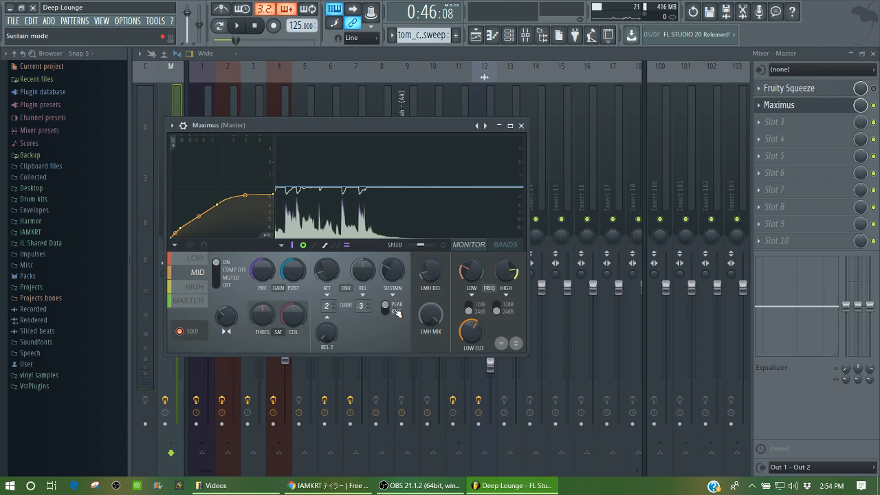
{"action": "key", "text": "space"}
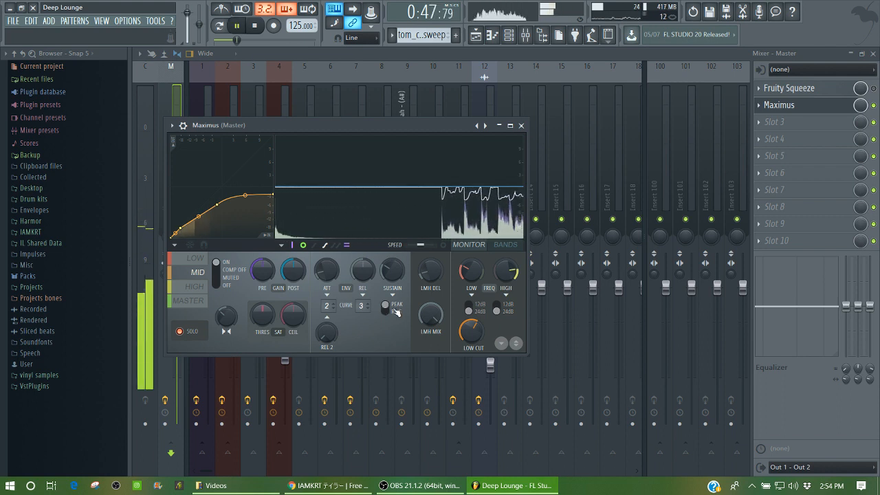
{"action": "key", "text": "space"}
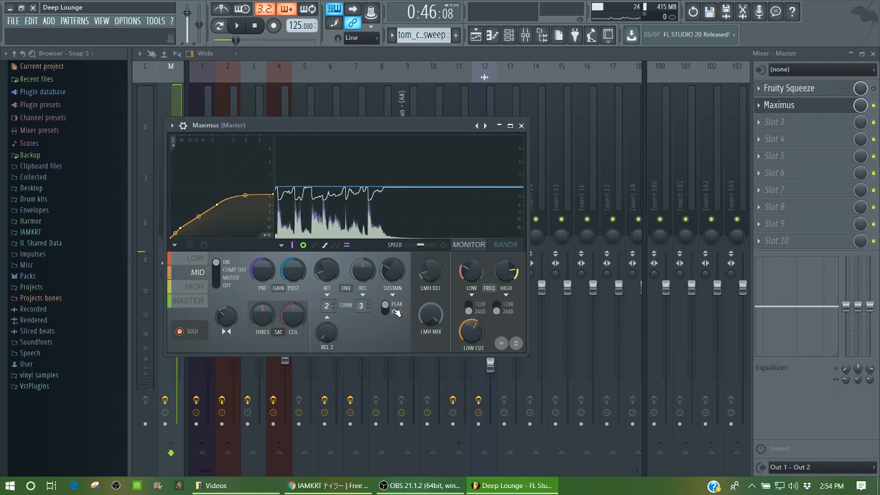
{"action": "left_click", "coordinate": [396, 313]}
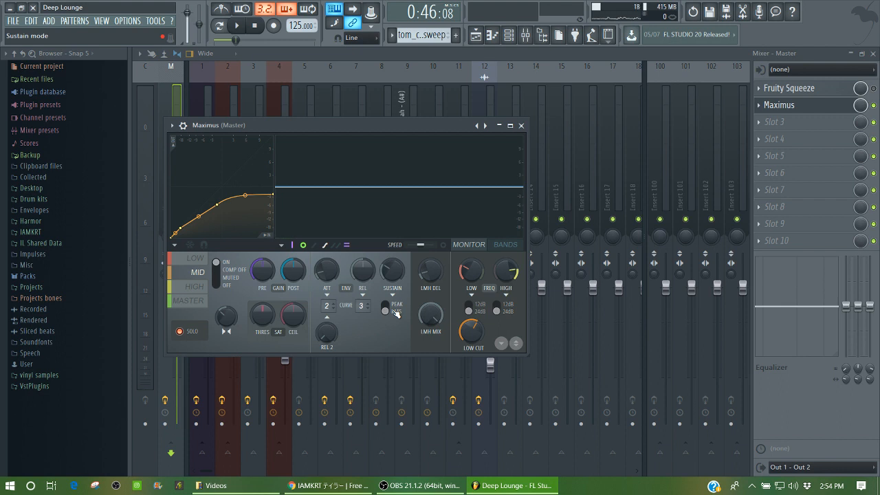
{"action": "key", "text": "space"}
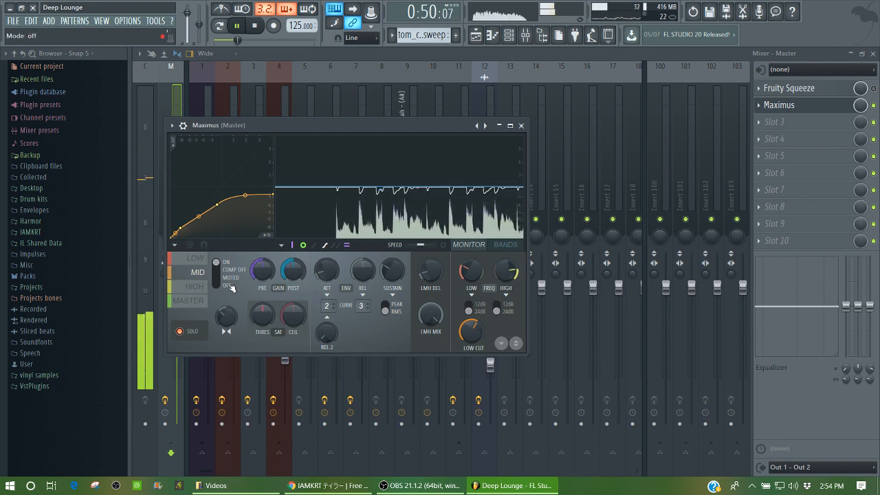
{"action": "key", "text": "space"}
Step: Show the HIGH band and compare its RMS and PEAK sustain modes during playback, ending on PEAK
{"action": "left_click", "coordinate": [196, 286]}
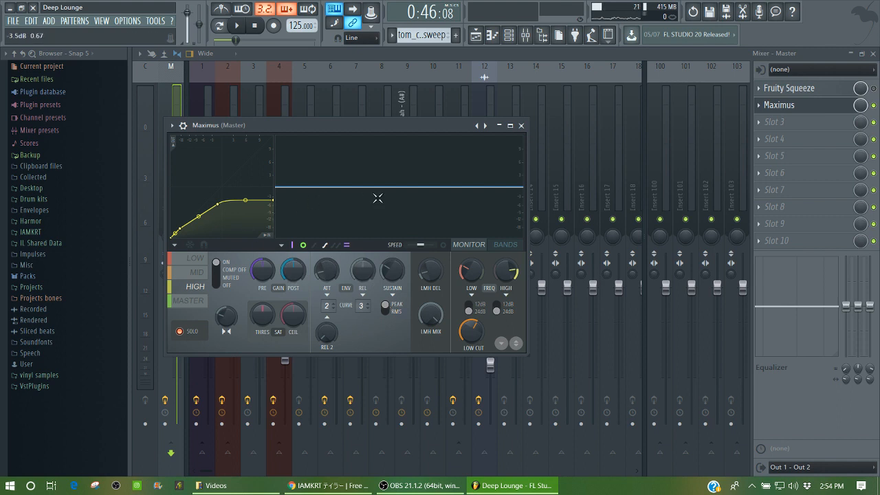
{"action": "key", "text": "space"}
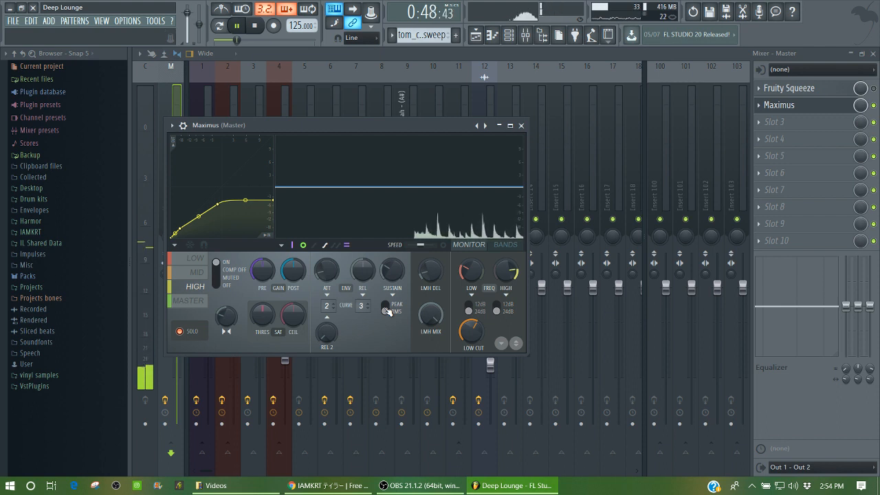
{"action": "key", "text": "space"}
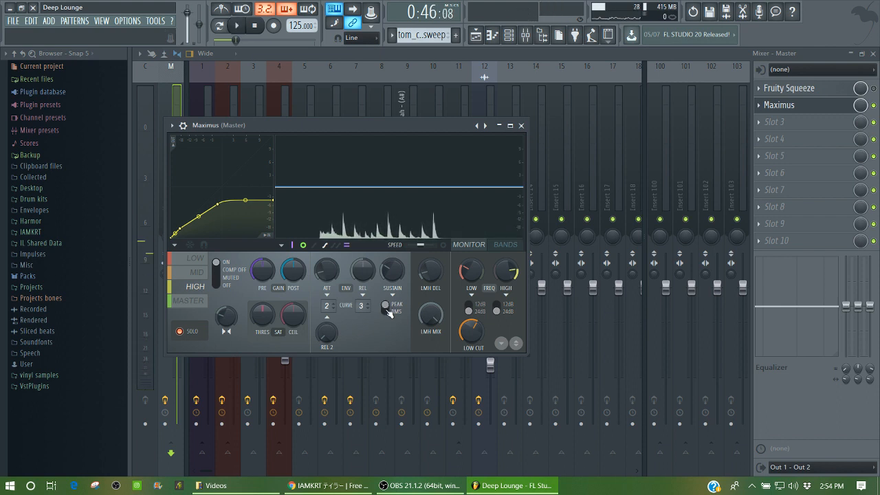
{"action": "key", "text": "space"}
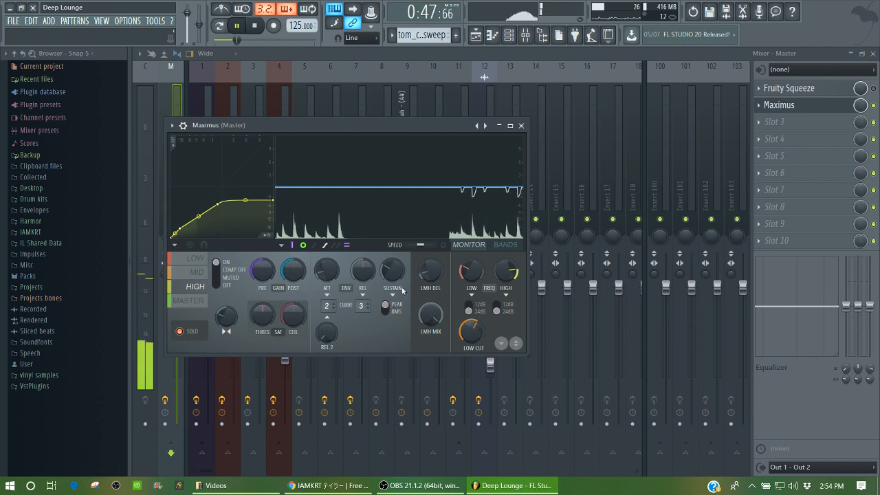
{"action": "key", "text": "space"}
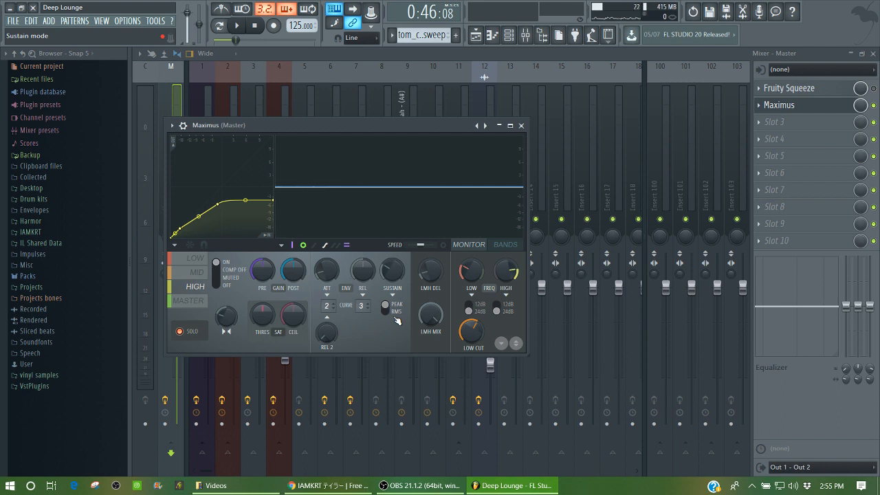
Step: Compare the stereo separation of the MID and HIGH bands while playing the section, and stop playback
{"action": "left_click", "coordinate": [196, 273]}
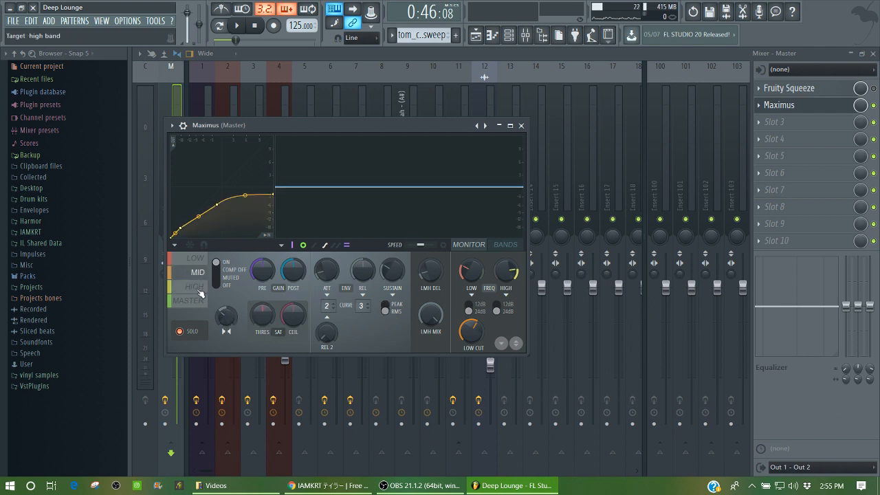
{"action": "left_click", "coordinate": [199, 287]}
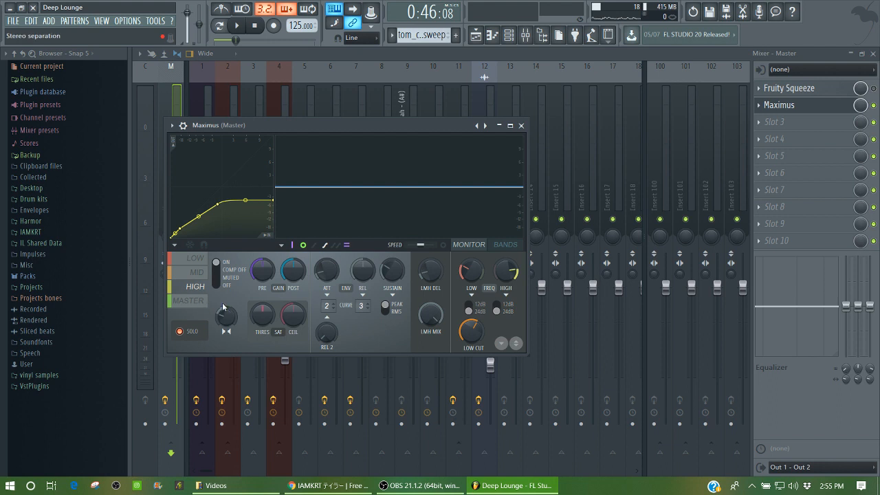
{"action": "left_click", "coordinate": [199, 273]}
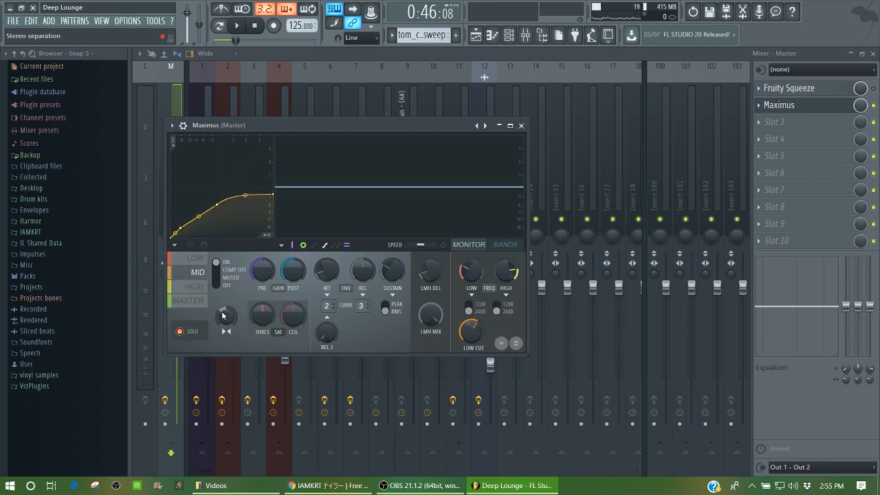
{"action": "key", "text": "space"}
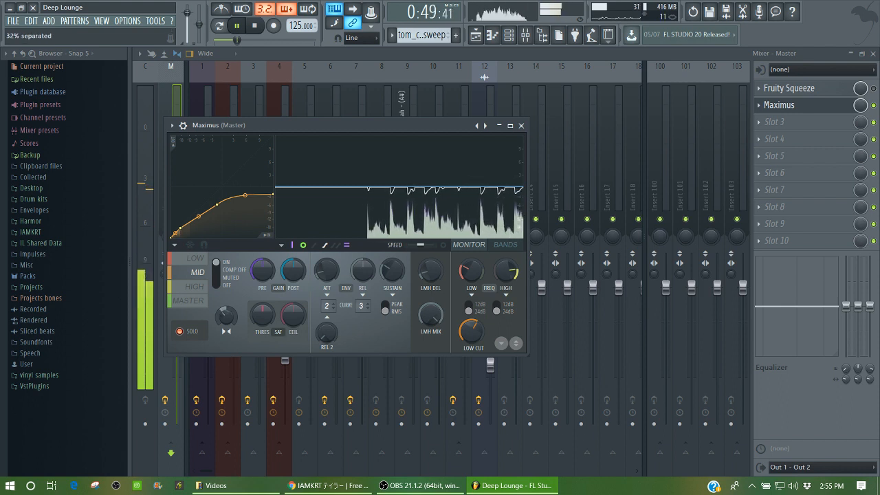
{"action": "left_click", "coordinate": [203, 290]}
{"action": "key", "text": "space"}
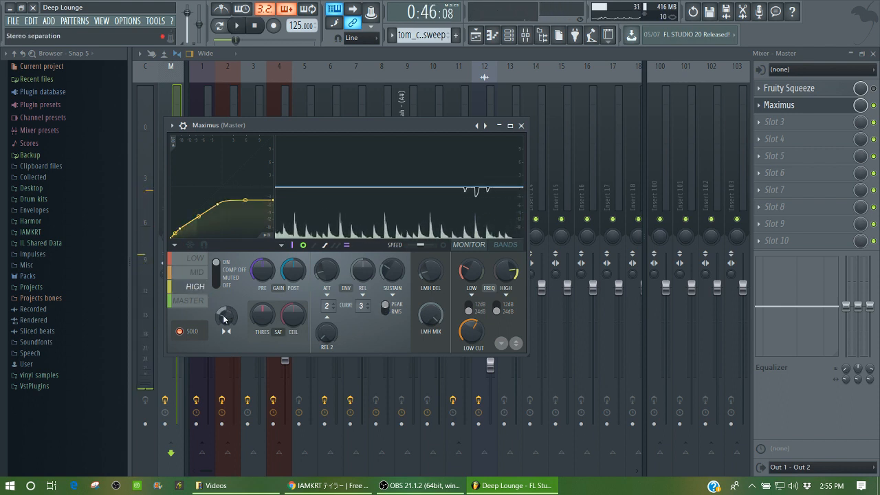
Step: Show the MASTER band and reset its pre gain
{"action": "left_click", "coordinate": [192, 304]}
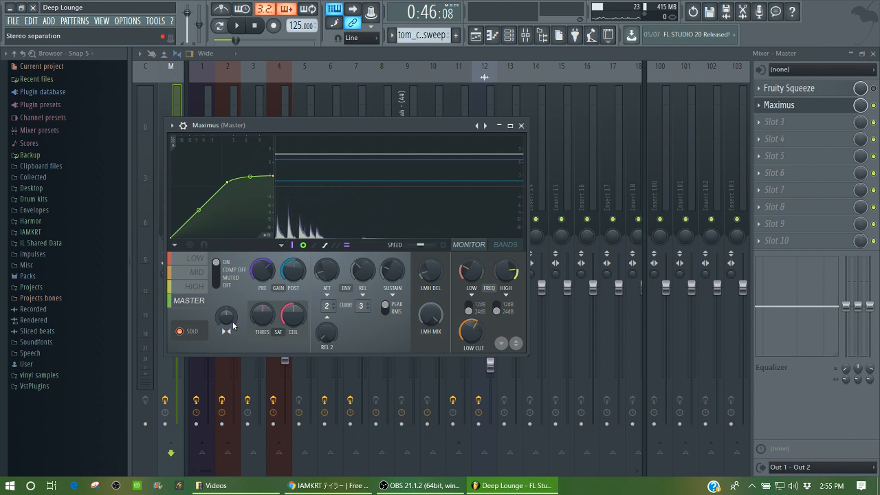
{"action": "right_click", "coordinate": [266, 273]}
{"action": "left_click", "coordinate": [276, 277]}
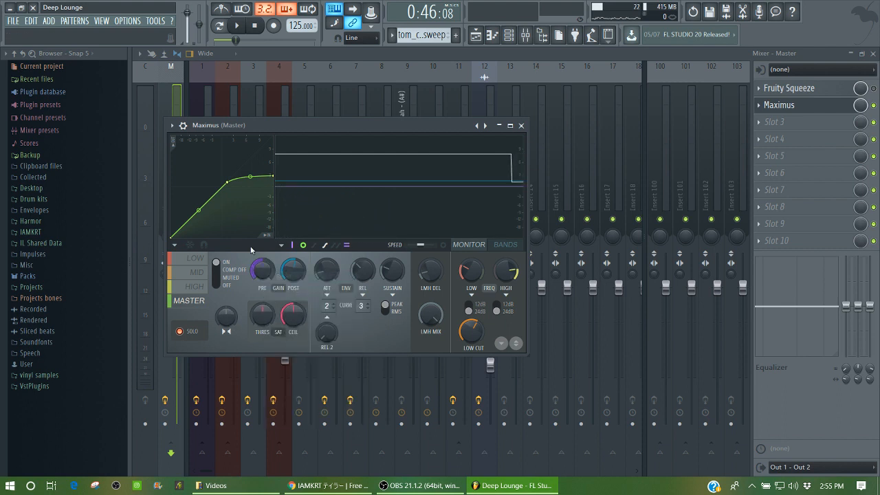
Step: Replace the MASTER curve's knee point with one at about 0.1 dB, flatten the curve beyond it and audition the section
{"action": "right_click", "coordinate": [228, 183]}
{"action": "left_click", "coordinate": [246, 196]}
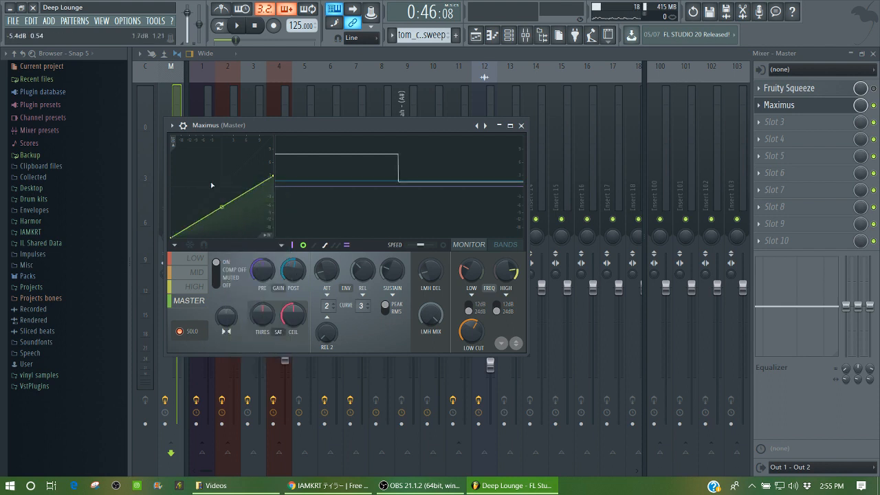
{"action": "right_click", "coordinate": [224, 187]}
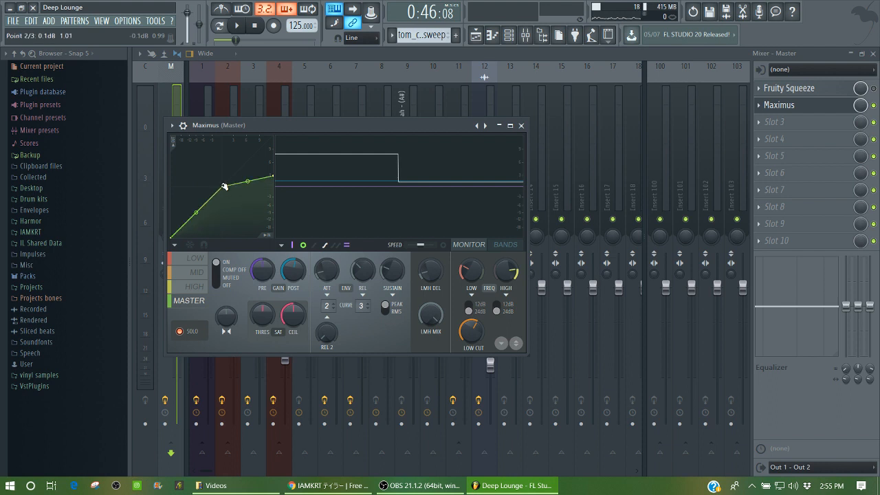
{"action": "left_click_drag", "start_coordinate": [275, 178], "coordinate": [273, 187]}
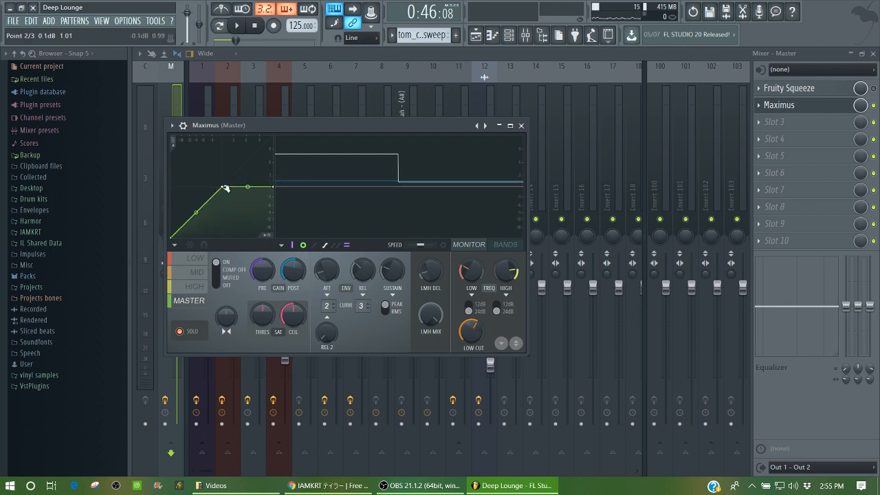
{"action": "key", "text": "space"}
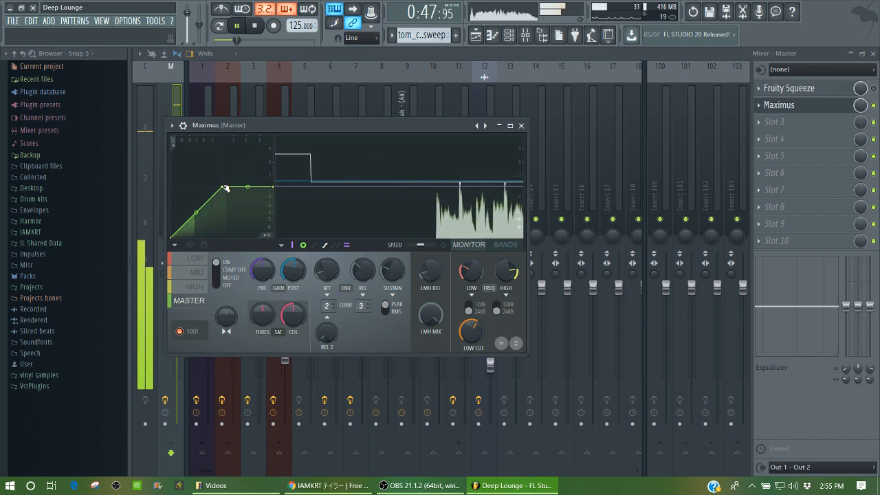
{"action": "key", "text": "space"}
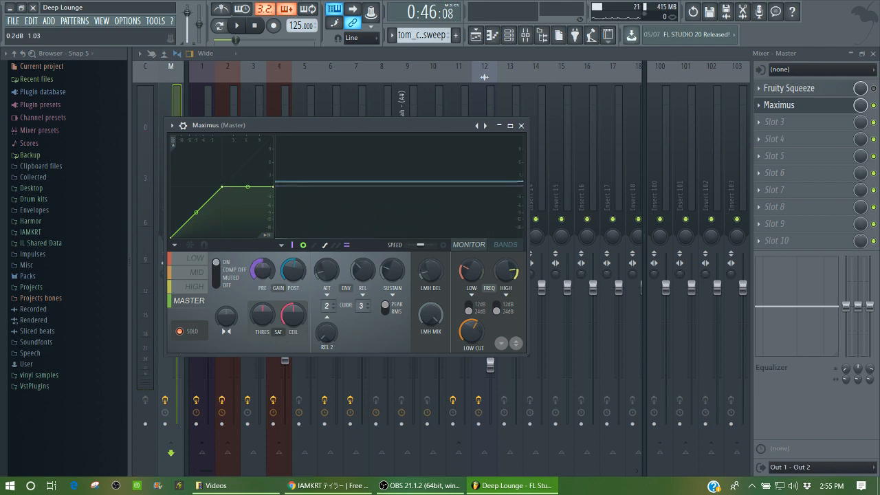
Step: Raise the MASTER band's pre gain and replay the section to check the limiting at the knee point
{"action": "left_click_drag", "start_coordinate": [257, 274], "coordinate": [260, 276]}
{"action": "key", "text": "space"}
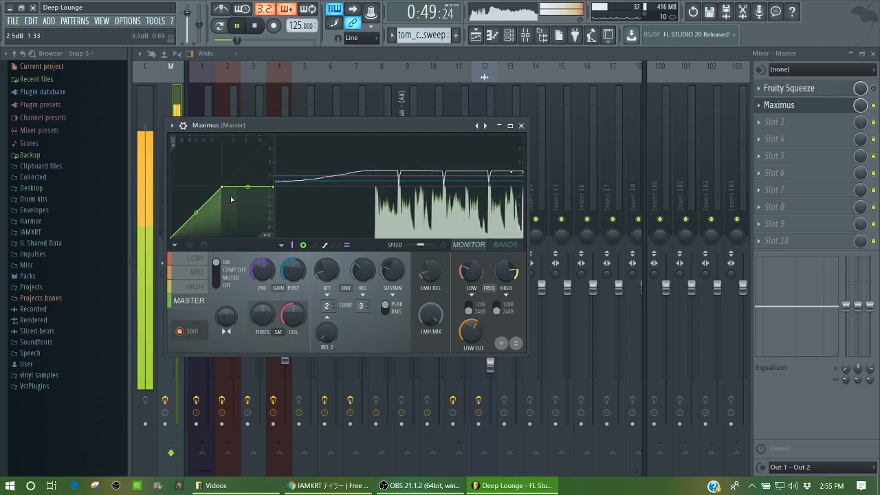
{"action": "key", "text": "space"}
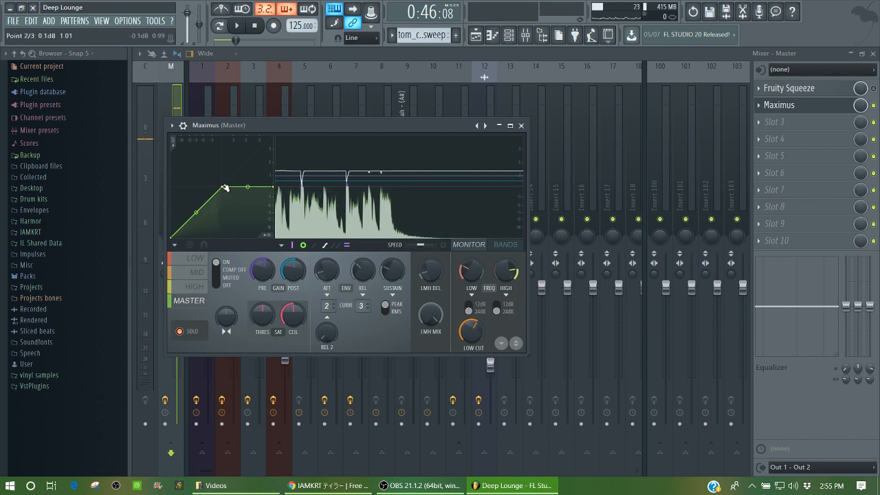
Step: Raise the flat part of the MASTER curve above the knee point, audition the section with the mixer in front, and stop playback
{"action": "left_click_drag", "start_coordinate": [223, 187], "coordinate": [274, 176]}
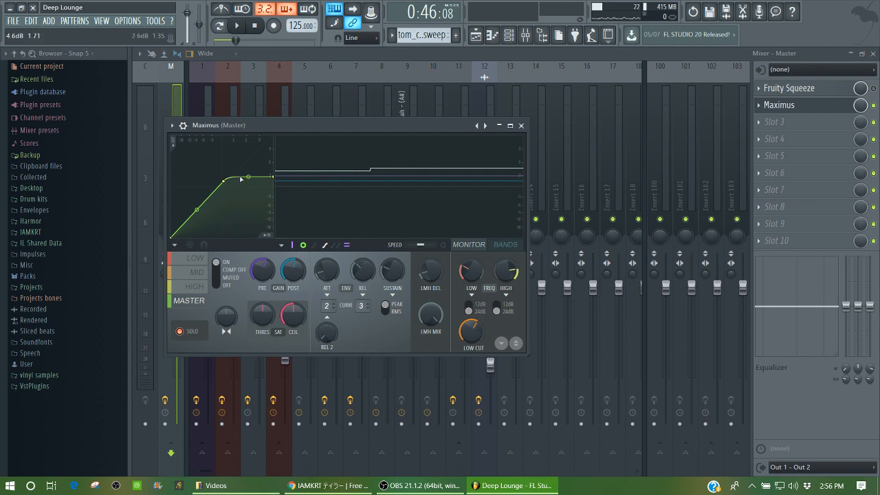
{"action": "key", "text": "space"}
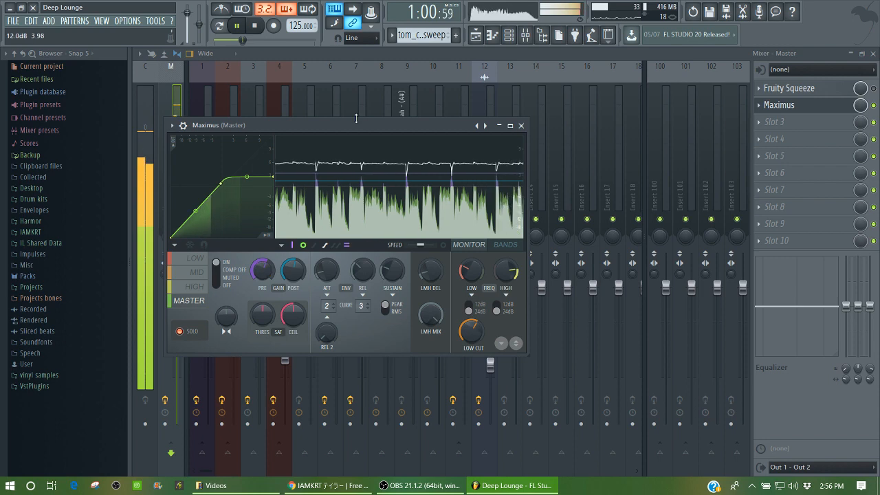
{"action": "left_click", "coordinate": [379, 53]}
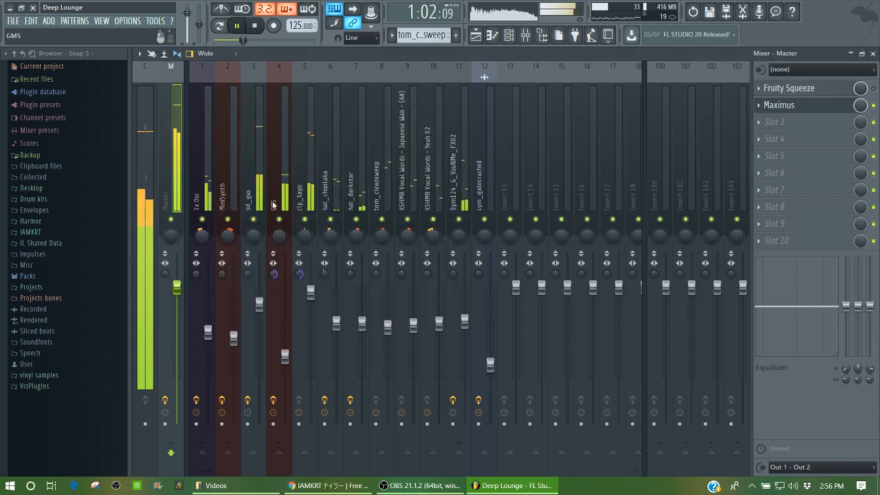
{"action": "key", "text": "space"}
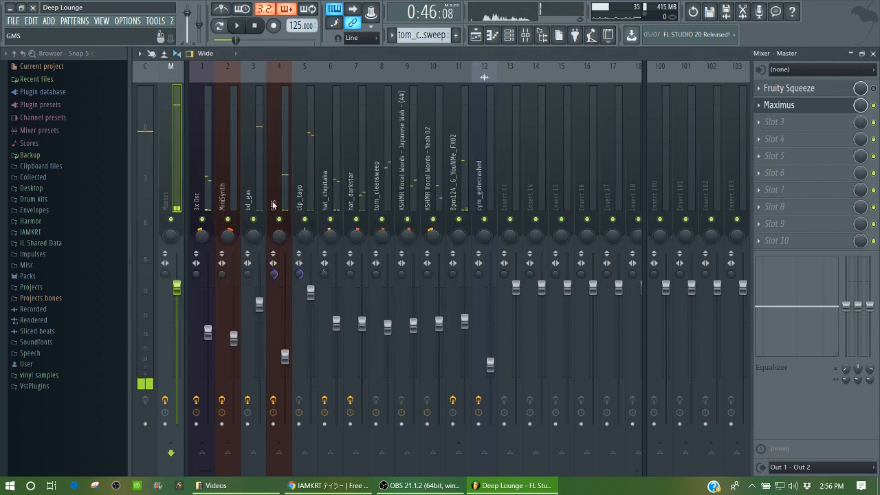
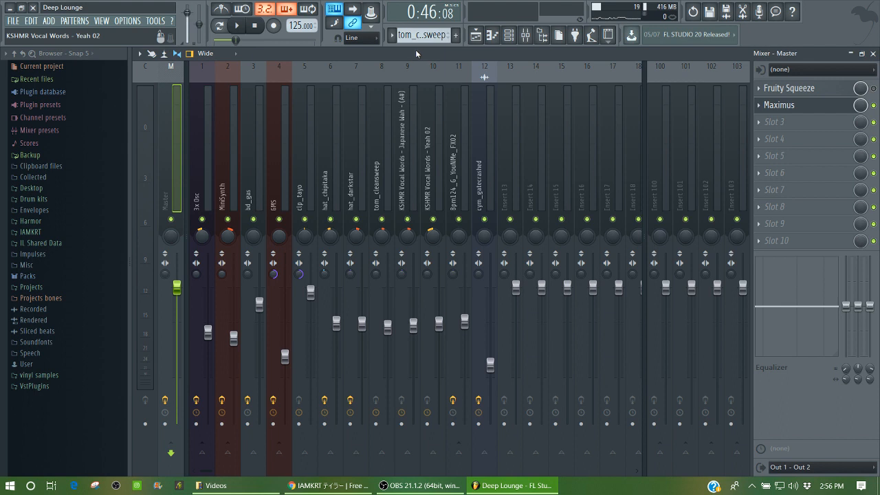
Step: Play the section while soloing the bd_gas and Bpm124_G_YouNMe_FX02 mixer tracks one after the other, then restore all tracks
{"action": "key", "text": "space"}
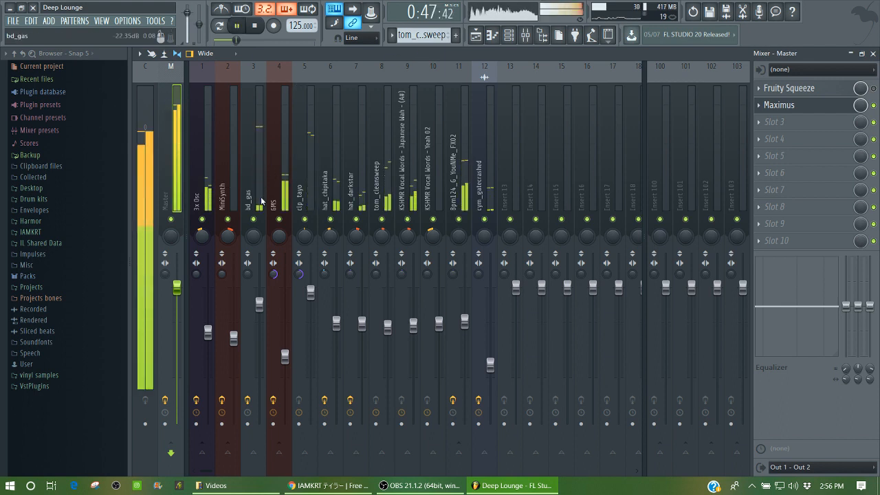
{"action": "right_click", "coordinate": [254, 220]}
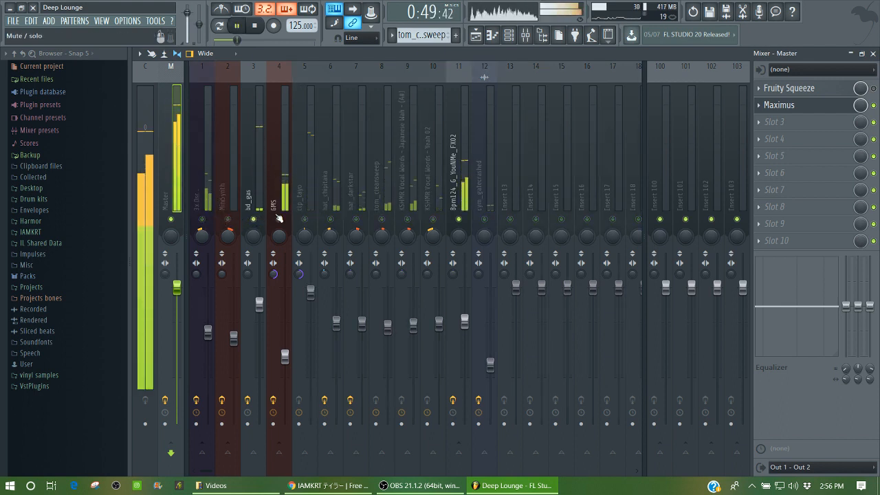
{"action": "left_click", "coordinate": [459, 219]}
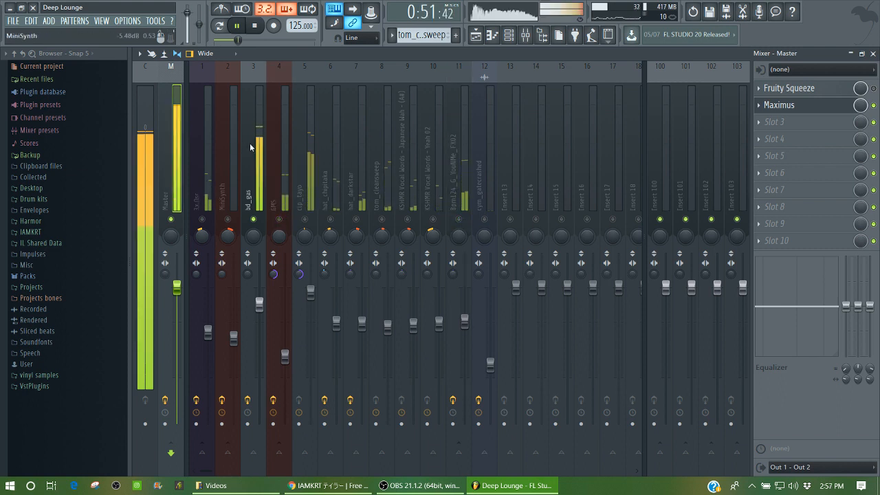
{"action": "right_click", "coordinate": [253, 219]}
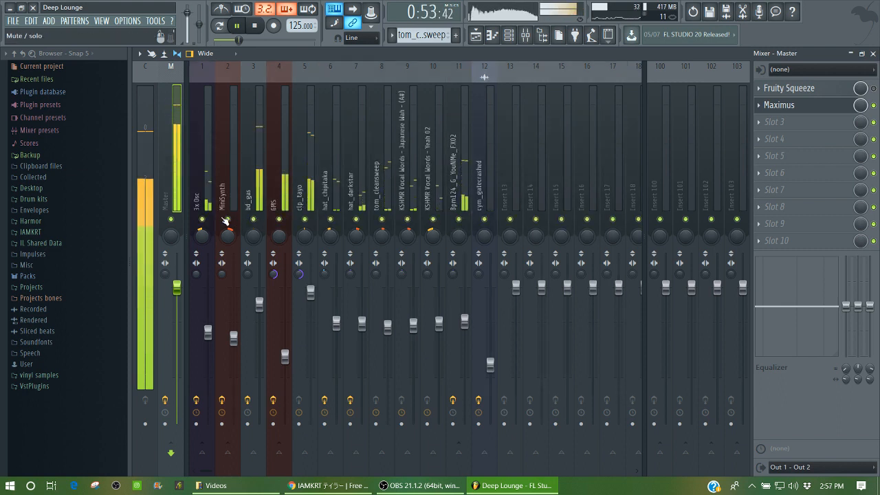
{"action": "right_click", "coordinate": [460, 219]}
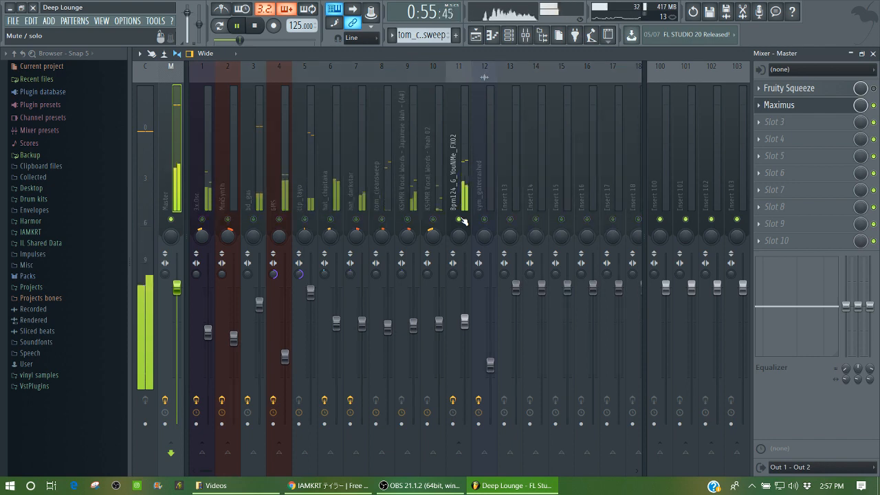
{"action": "right_click", "coordinate": [460, 219]}
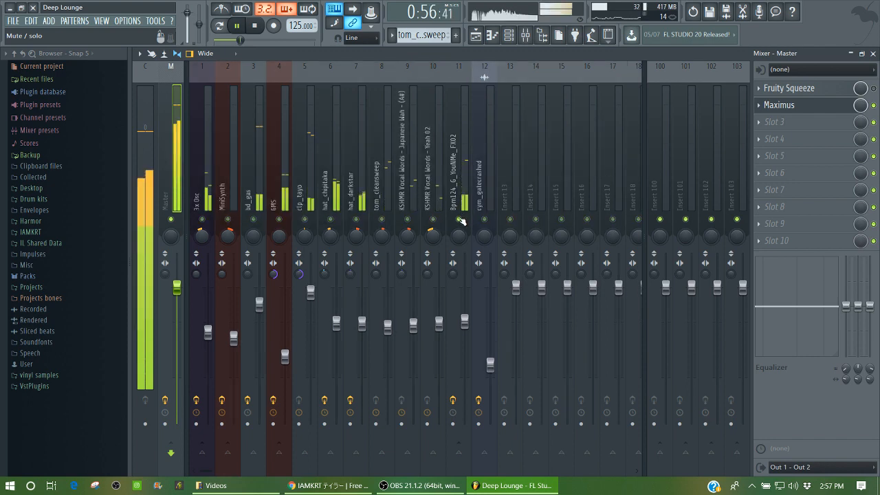
Step: Close the mixer, Maximus and playlist windows, switch to pattern mode and select the 3x Osc pattern
{"action": "left_click", "coordinate": [873, 53]}
{"action": "left_click", "coordinate": [521, 126]}
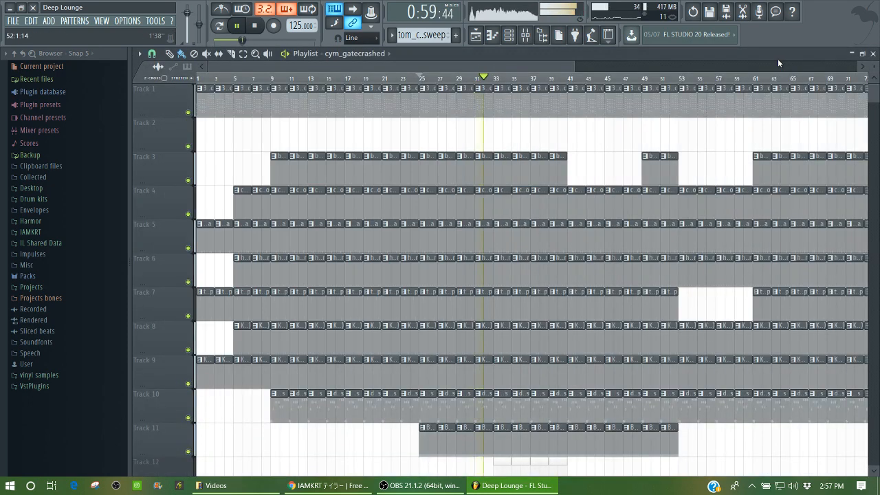
{"action": "left_click", "coordinate": [873, 54]}
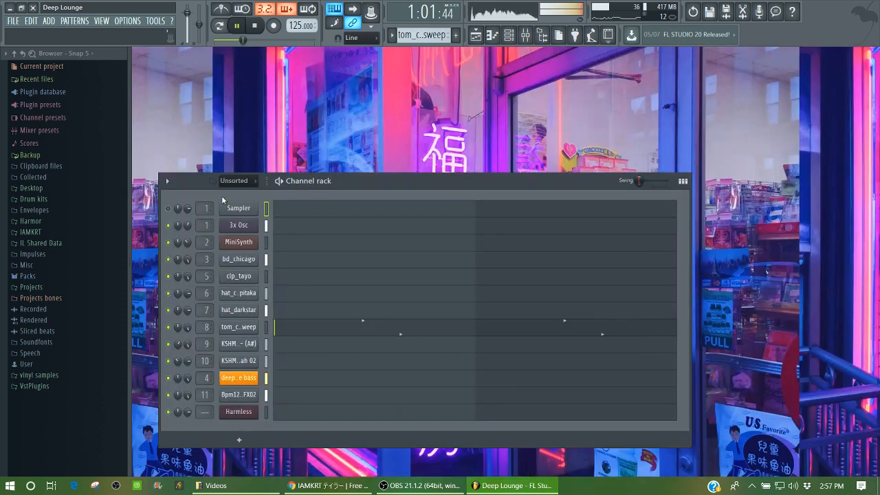
{"action": "left_click", "coordinate": [219, 27]}
{"action": "left_click_drag", "start_coordinate": [401, 36], "coordinate": [397, 78]}
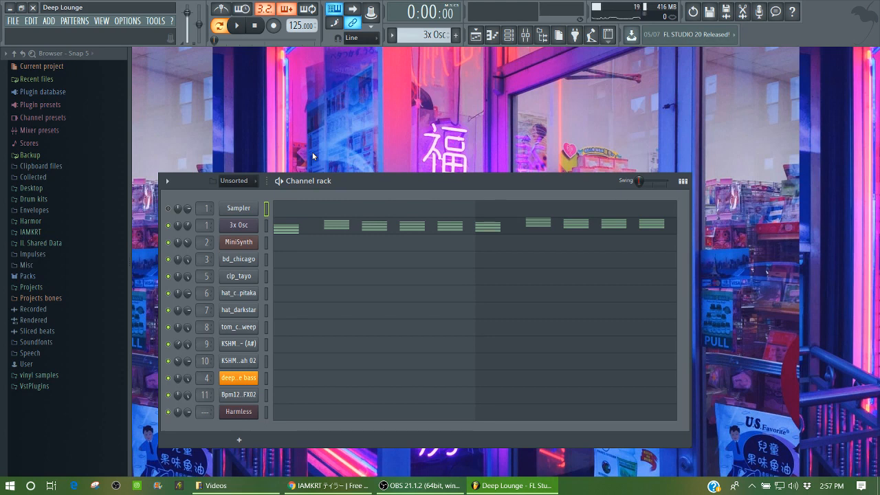
Step: Audition notes on the MiniSynth and deep house bass channels, opening the deep house bass instrument
{"action": "left_click", "coordinate": [266, 242]}
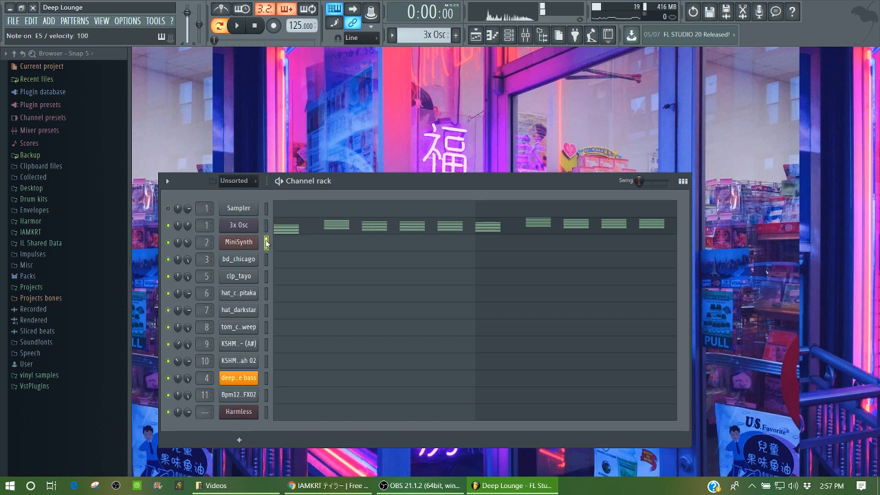
{"action": "left_click", "coordinate": [266, 378]}
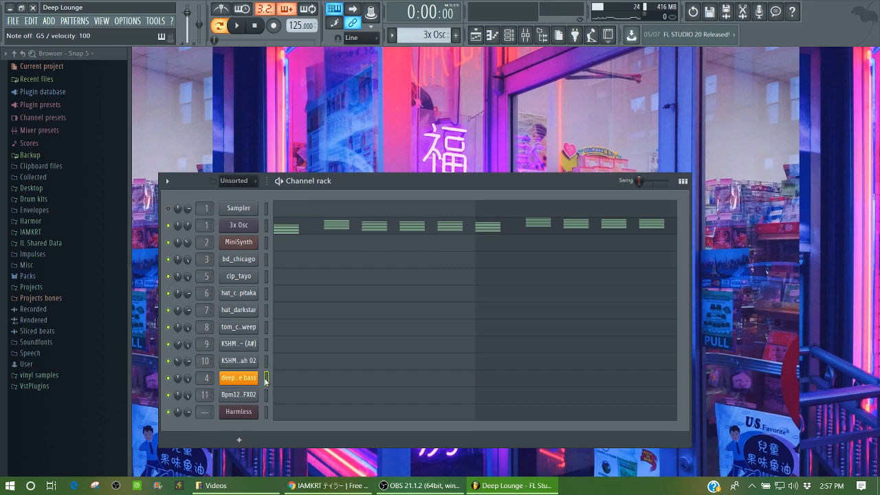
{"action": "key", "text": "c"}
{"action": "left_click", "coordinate": [239, 379]}
{"action": "key", "text": "x"}
{"action": "key", "text": "v"}
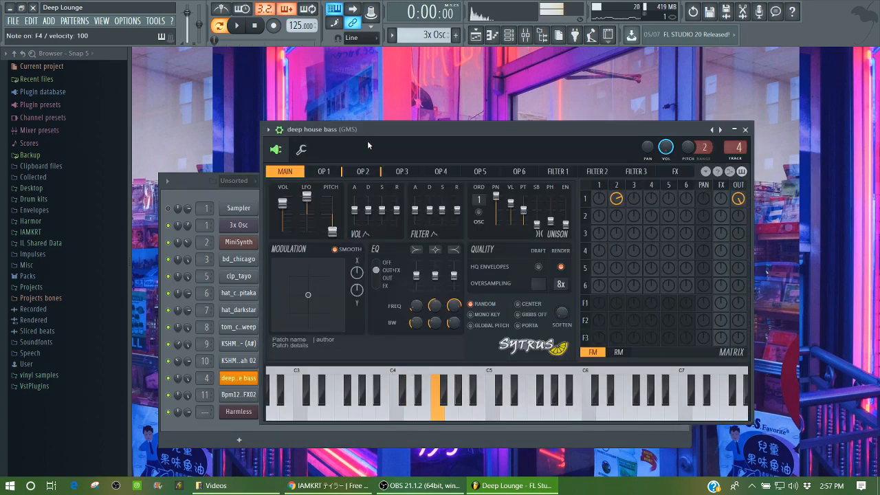
Step: View the MiniSynth and 3x Osc instruments, return to the channel rack and audition notes on the 3x Osc and Harmless channels
{"action": "left_click", "coordinate": [238, 242]}
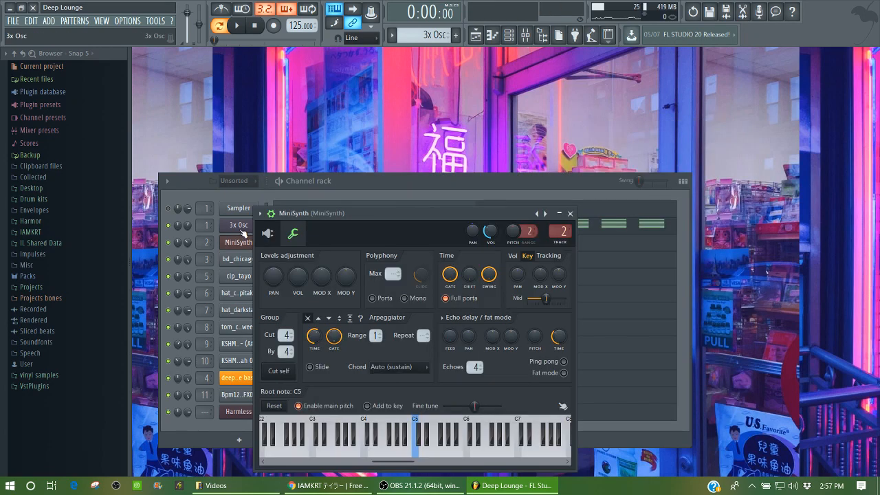
{"action": "left_click", "coordinate": [238, 224]}
{"action": "left_click", "coordinate": [337, 182]}
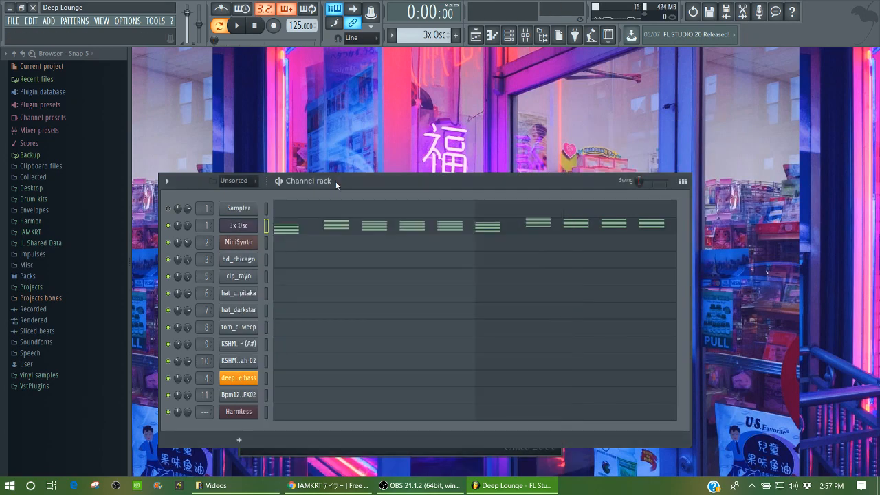
{"action": "key", "text": "i"}
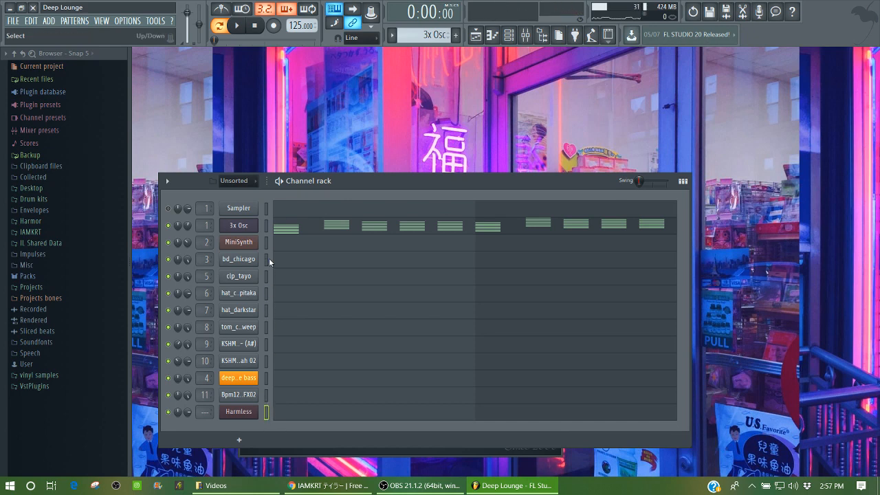
{"action": "key", "text": "q"}
Step: Show the playlist, play the song from bar 25 in song mode and stop playback
{"action": "left_click", "coordinate": [475, 35]}
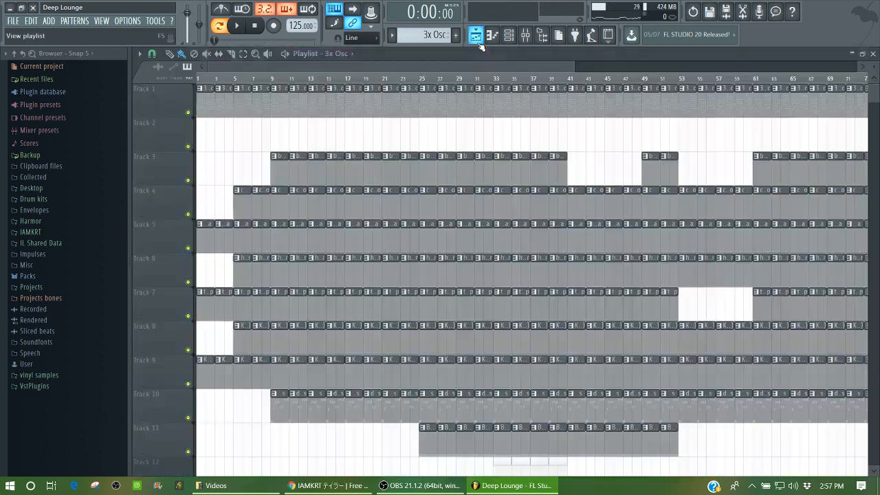
{"action": "left_click", "coordinate": [426, 83]}
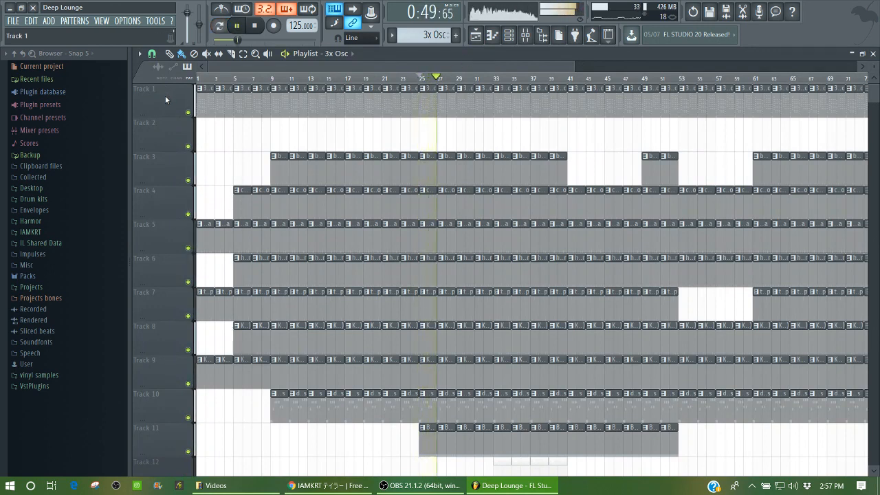
{"action": "key", "text": "space"}
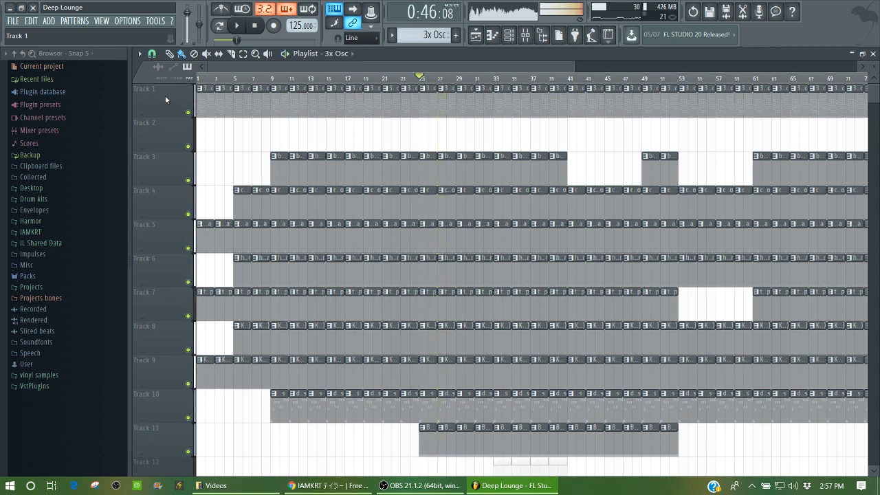
Step: Open the project collab 2_2.flp without saving deep lounge.flp, sorting the project files by newest creation date
{"action": "left_click", "coordinate": [14, 23]}
{"action": "left_click", "coordinate": [34, 55]}
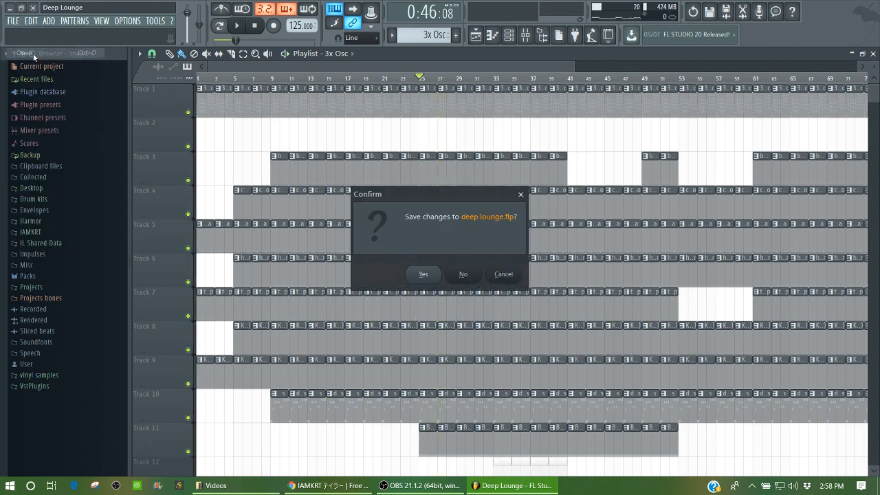
{"action": "left_click", "coordinate": [467, 274]}
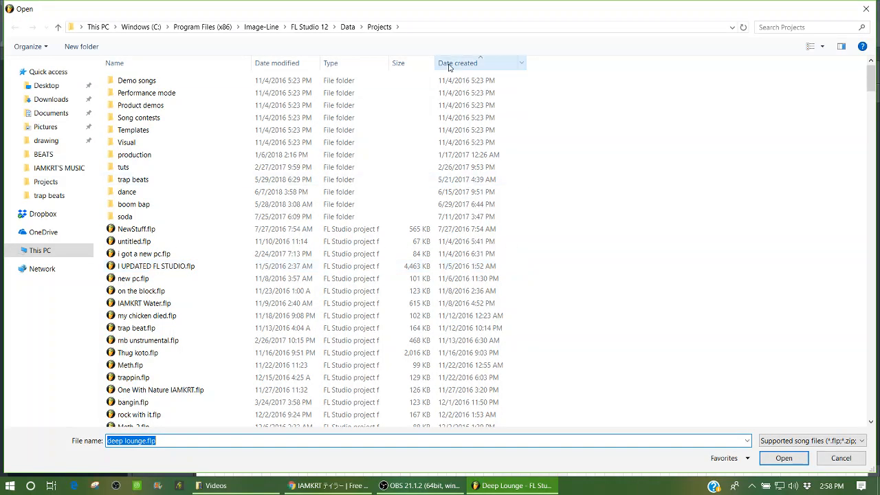
{"action": "left_click", "coordinate": [448, 65]}
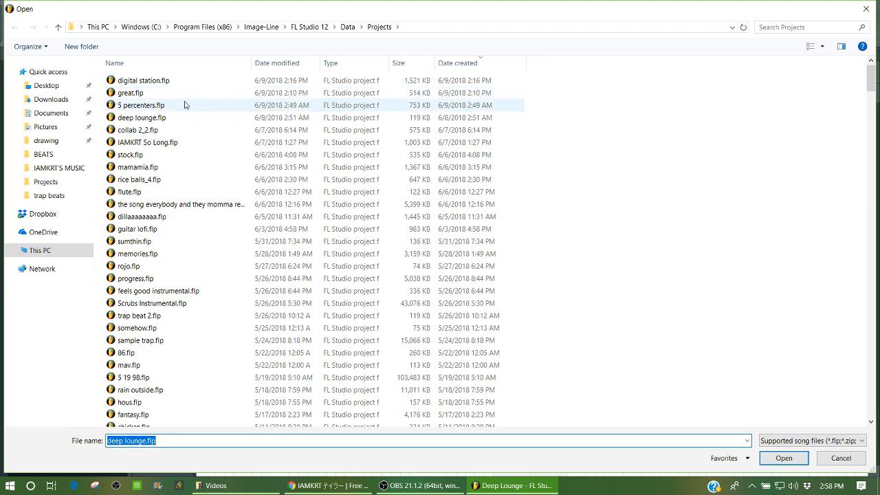
{"action": "left_click", "coordinate": [137, 131]}
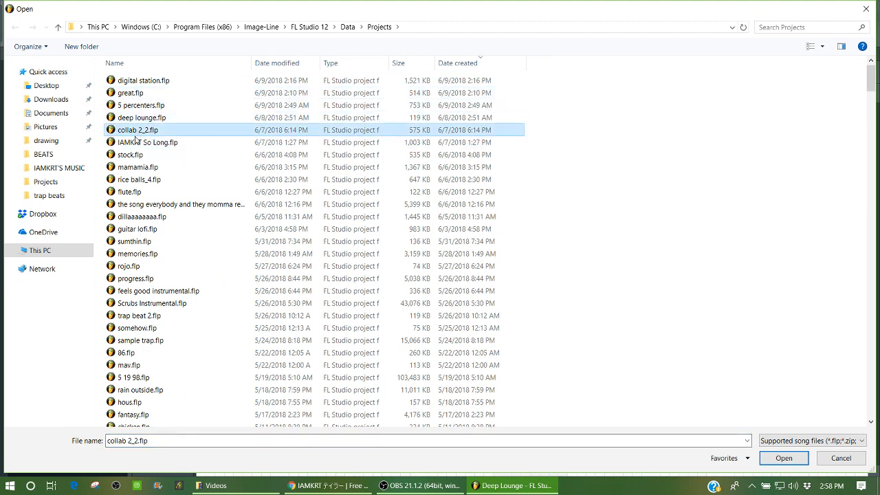
{"action": "left_click", "coordinate": [137, 143]}
{"action": "double_click", "coordinate": [137, 129]}
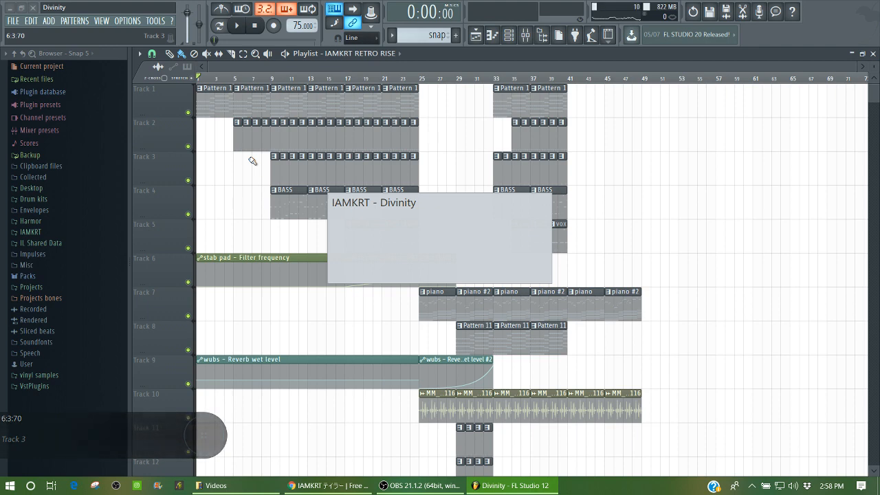
Step: Play the song, audition it from bars 9, 17 and 25, and display all playlist tracks at reduced height
{"action": "left_click", "coordinate": [526, 37]}
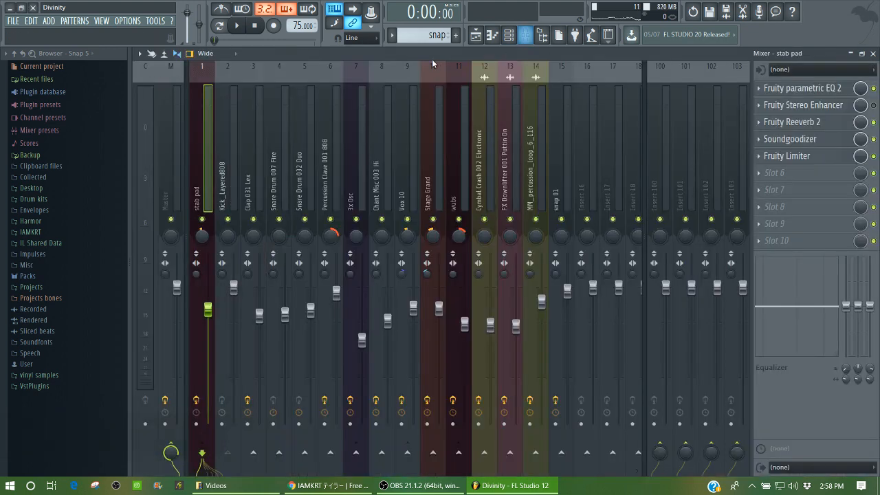
{"action": "key", "text": "space"}
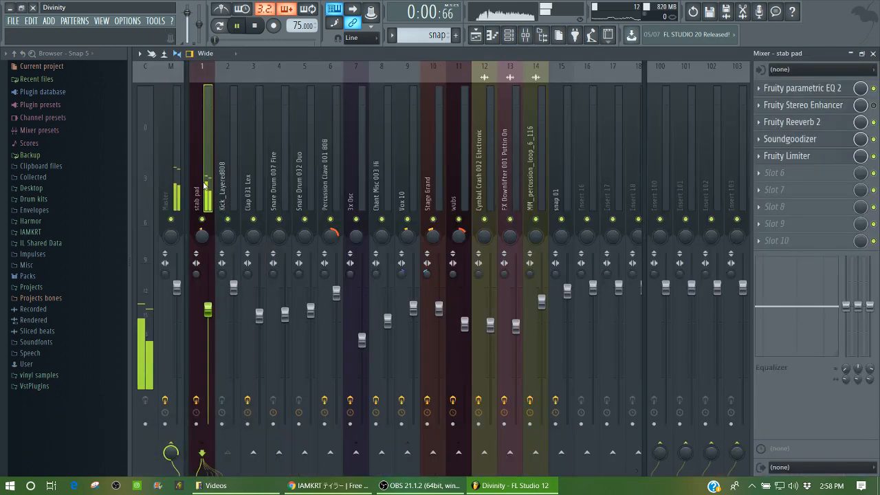
{"action": "key", "text": "F9"}
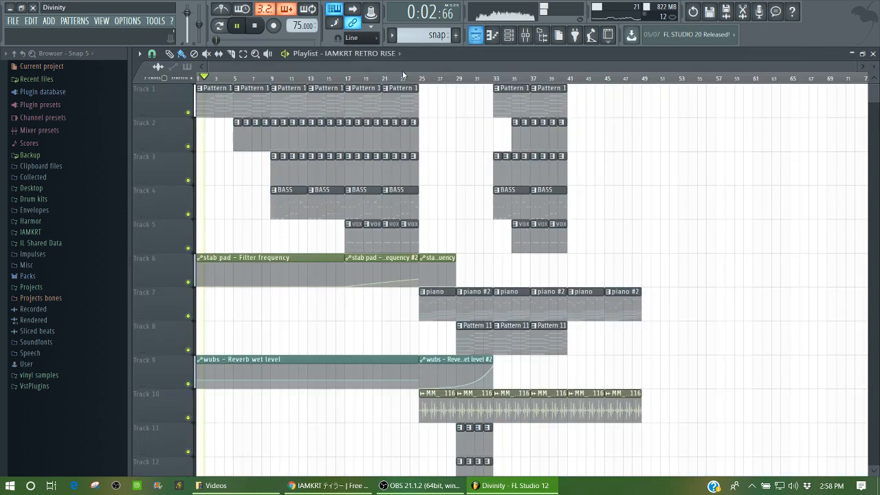
{"action": "left_click", "coordinate": [271, 77]}
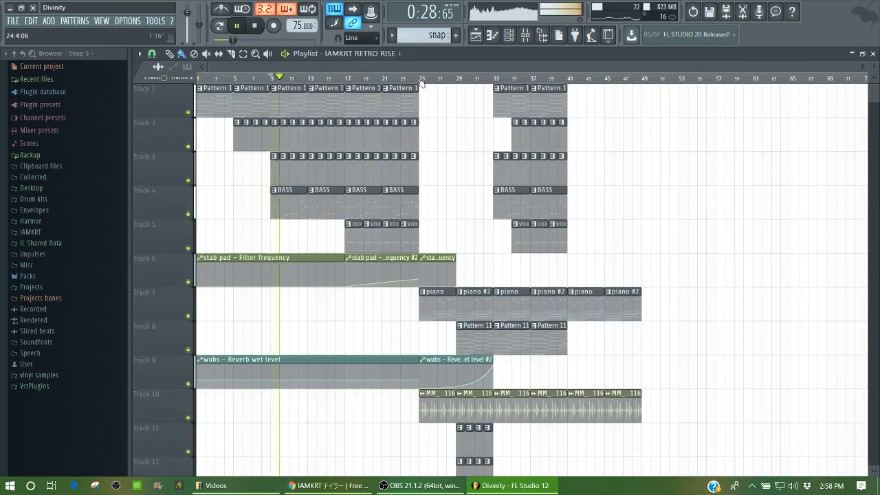
{"action": "left_click", "coordinate": [347, 78]}
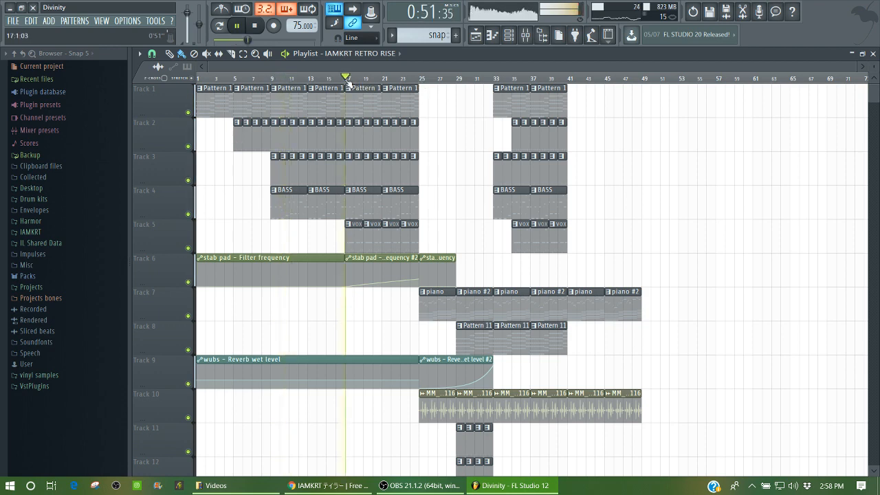
{"action": "left_click", "coordinate": [422, 78]}
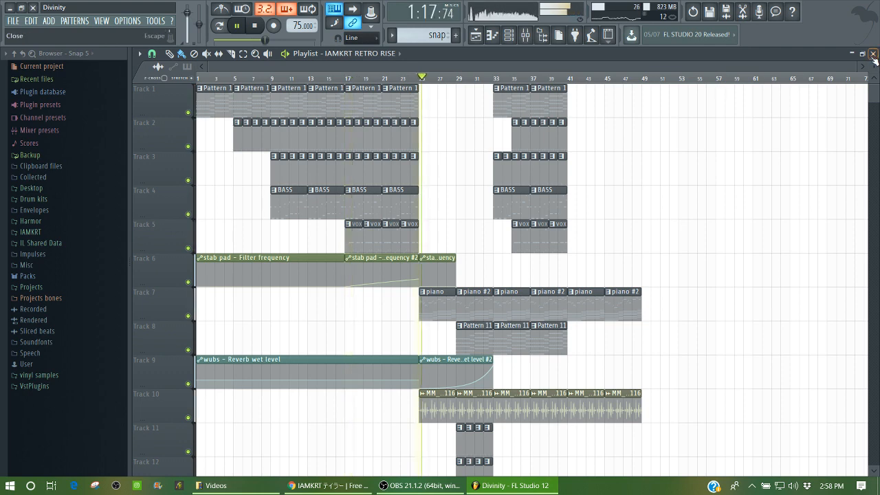
{"action": "scroll", "coordinate": [422, 81], "scroll_direction": "down", "scroll_amount": 3}
{"action": "scroll", "coordinate": [422, 81], "scroll_direction": "down", "scroll_amount": 2}
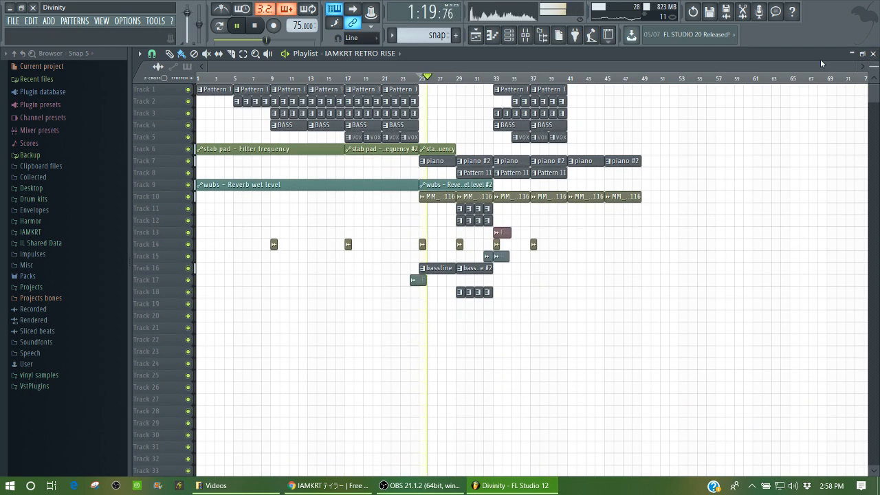
Step: Open Maximus on the Master mixer track and view its LOW and MASTER curves while the song plays
{"action": "left_click", "coordinate": [523, 37]}
{"action": "left_click", "coordinate": [512, 37]}
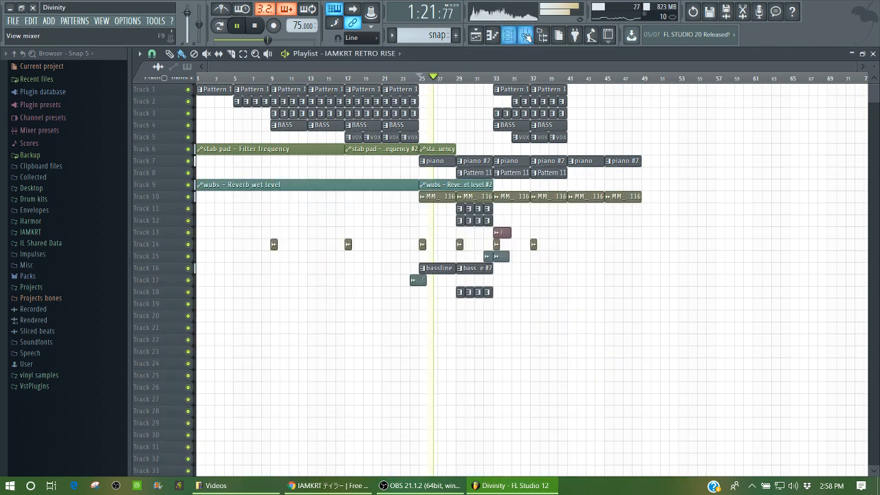
{"action": "left_click", "coordinate": [524, 38]}
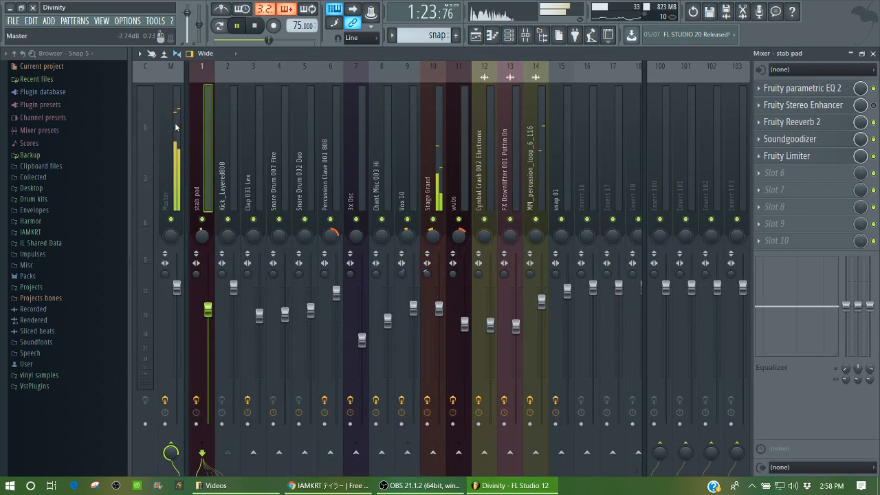
{"action": "key", "text": "Left"}
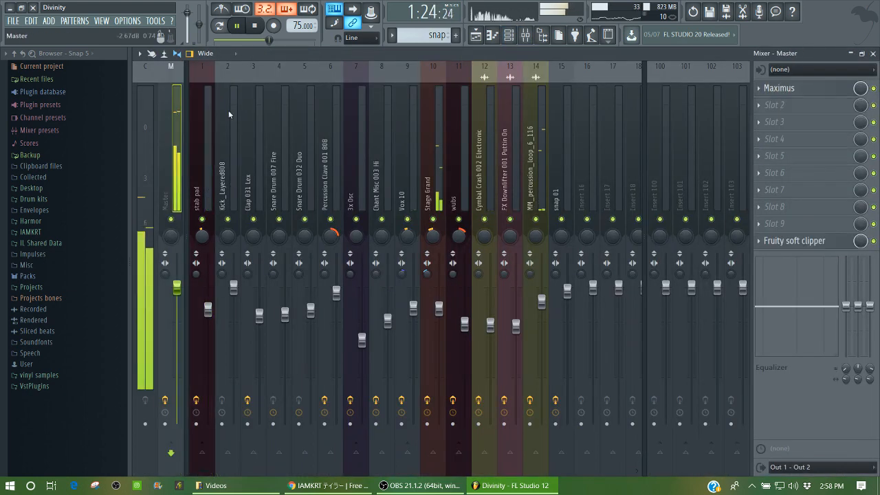
{"action": "left_click", "coordinate": [822, 90]}
{"action": "left_click", "coordinate": [187, 275]}
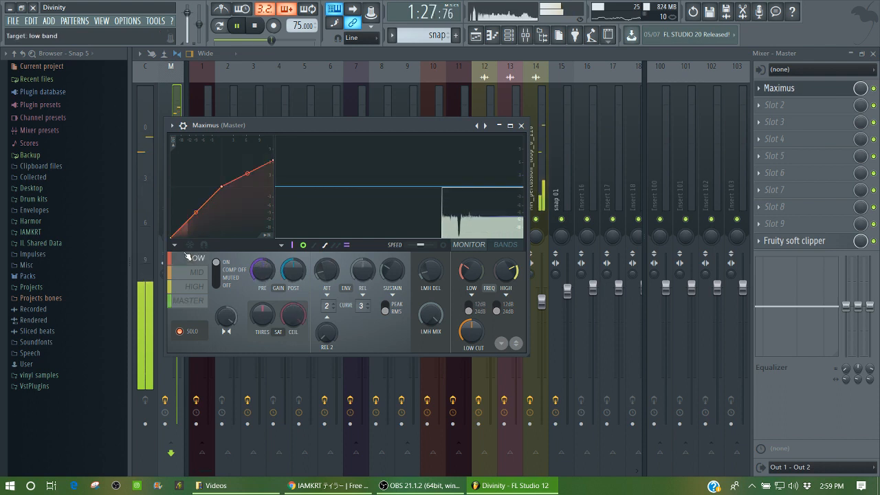
{"action": "left_click", "coordinate": [188, 301]}
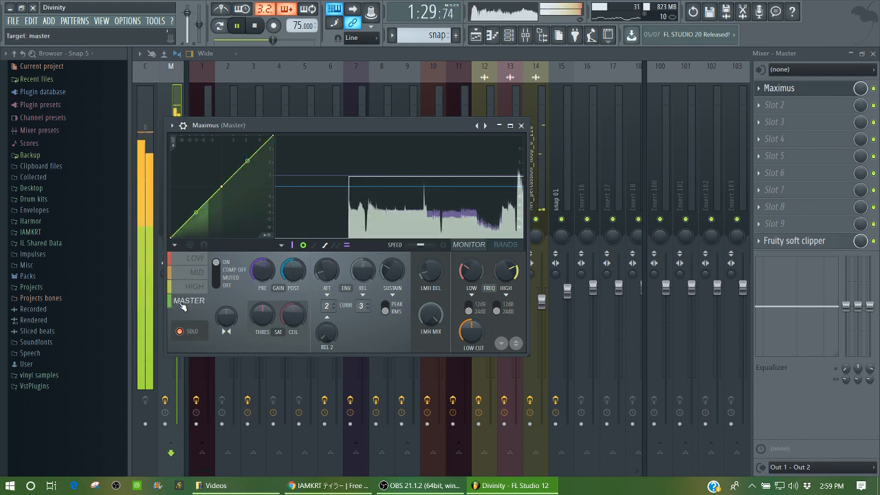
Step: Reduce the height of all playlist tracks further, return to the mixer and stop playback
{"action": "left_click", "coordinate": [475, 36]}
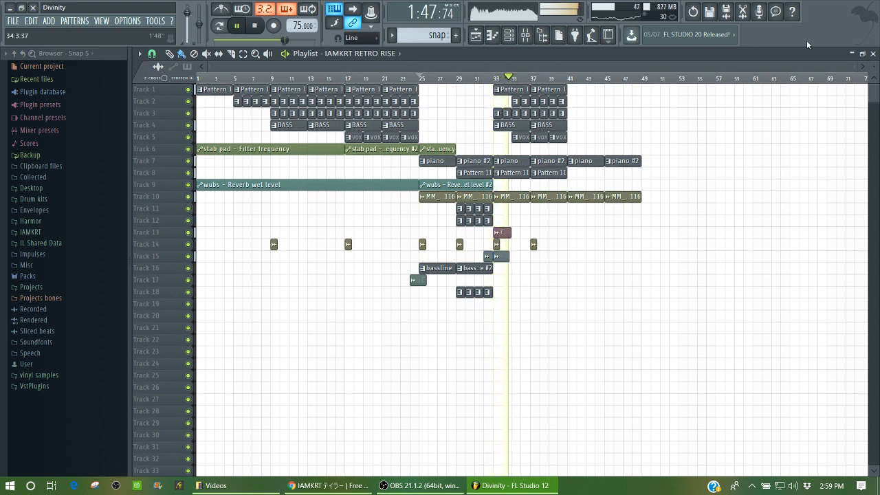
{"action": "mouse_move", "coordinate": [873, 67]}
{"action": "left_mouse_down"}
{"action": "mouse_move", "coordinate": [873, 42]}
{"action": "mouse_move", "coordinate": [873, 69]}
{"action": "left_mouse_up"}
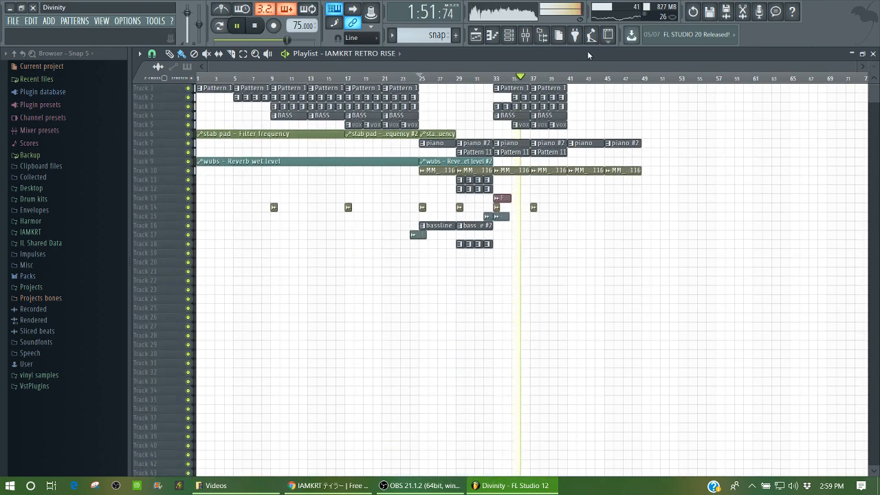
{"action": "left_click", "coordinate": [527, 37]}
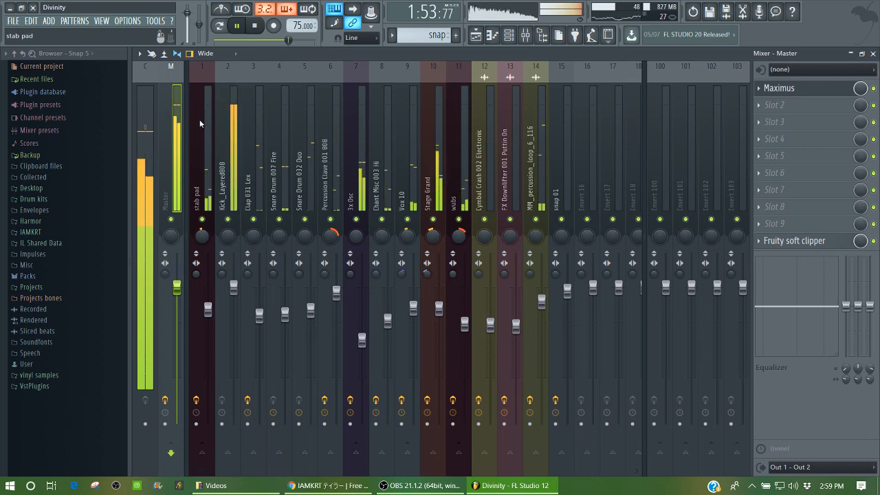
{"action": "key", "text": "space"}
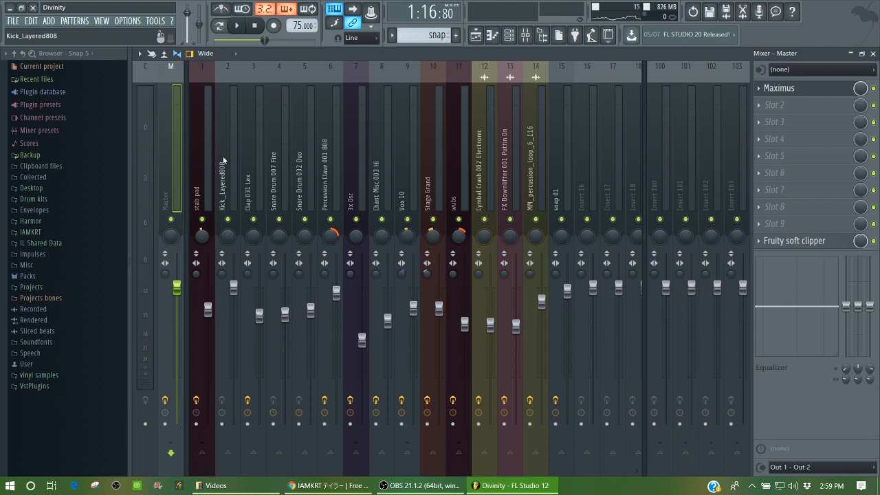
Step: Select the Kick_Layered808 mixer track and watch its level while playing the song from bar 17
{"action": "left_click", "coordinate": [228, 131]}
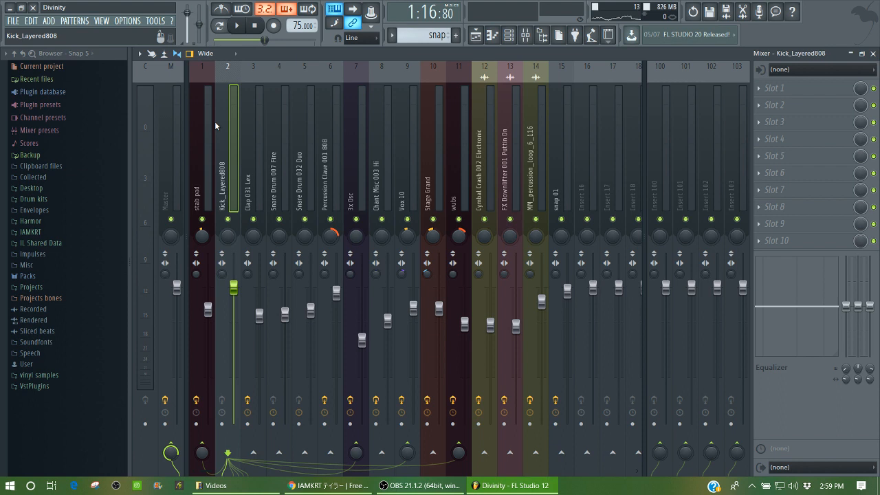
{"action": "key", "text": "space"}
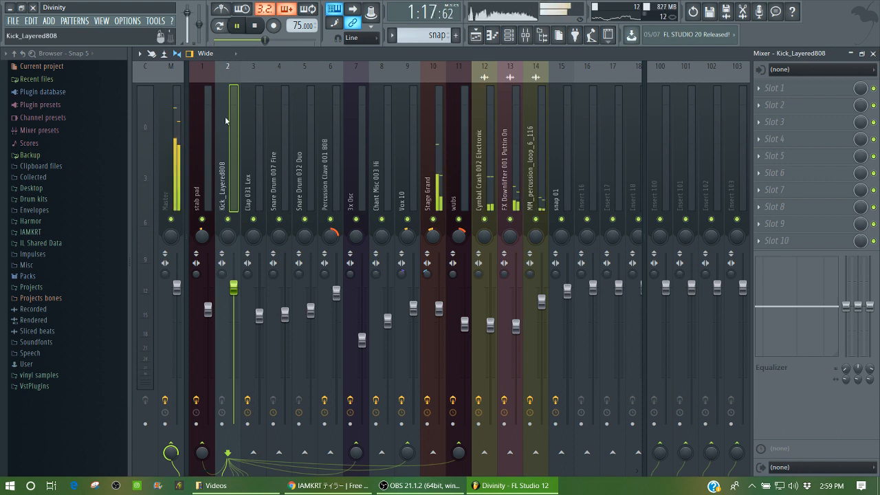
{"action": "left_click", "coordinate": [475, 38]}
{"action": "left_click", "coordinate": [346, 78]}
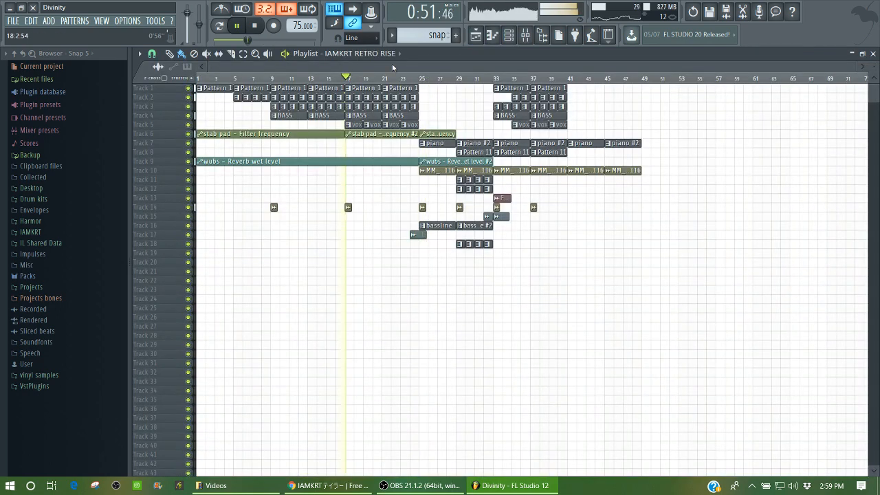
{"action": "left_click", "coordinate": [526, 36]}
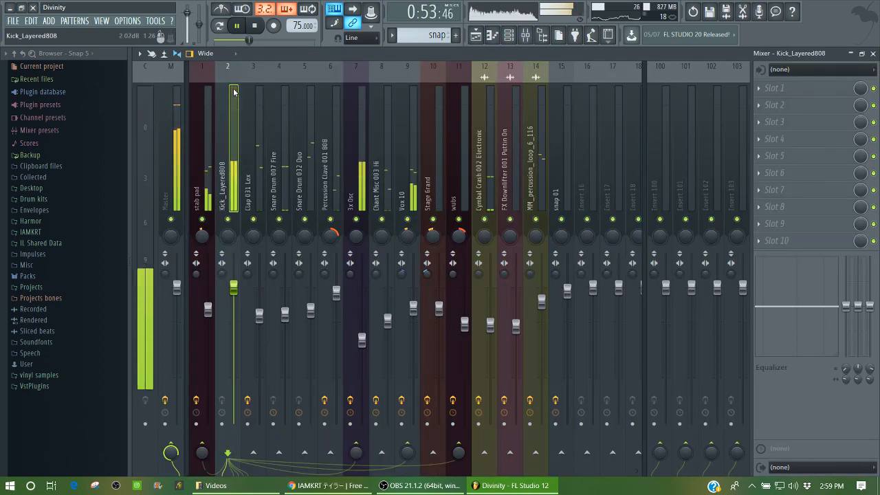
{"action": "key", "text": "space"}
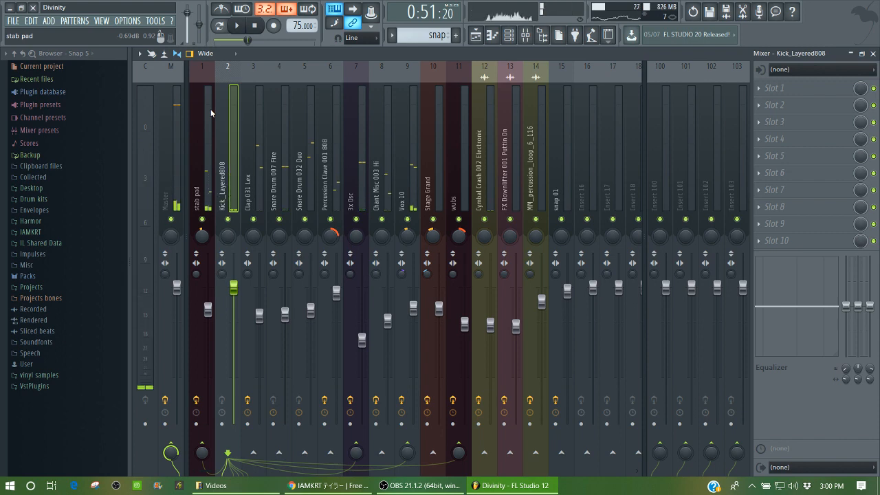
Step: Compare the Master track's sound with Maximus bypassed and enabled, playing the song from bar 17 each time
{"action": "left_click", "coordinate": [178, 101]}
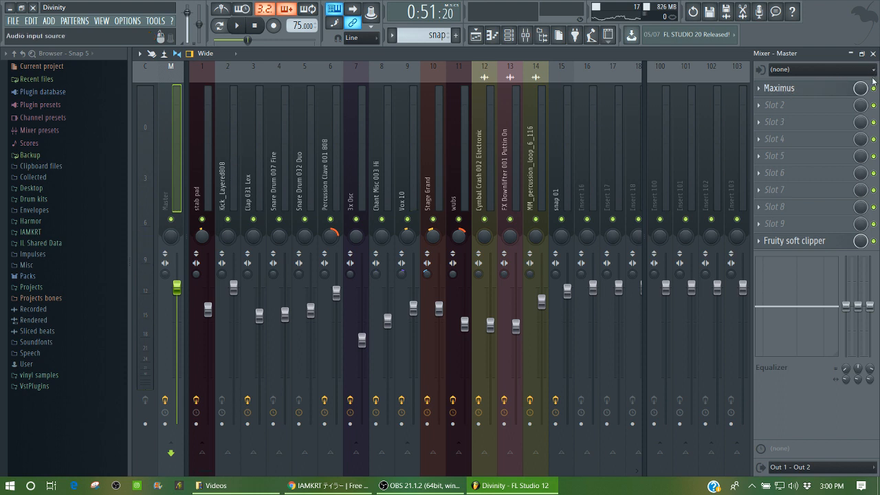
{"action": "key", "text": "space"}
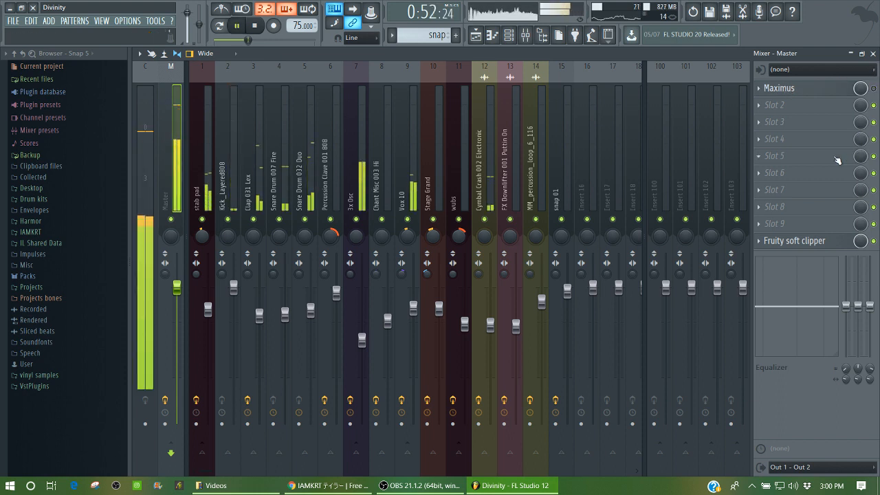
{"action": "key", "text": "space"}
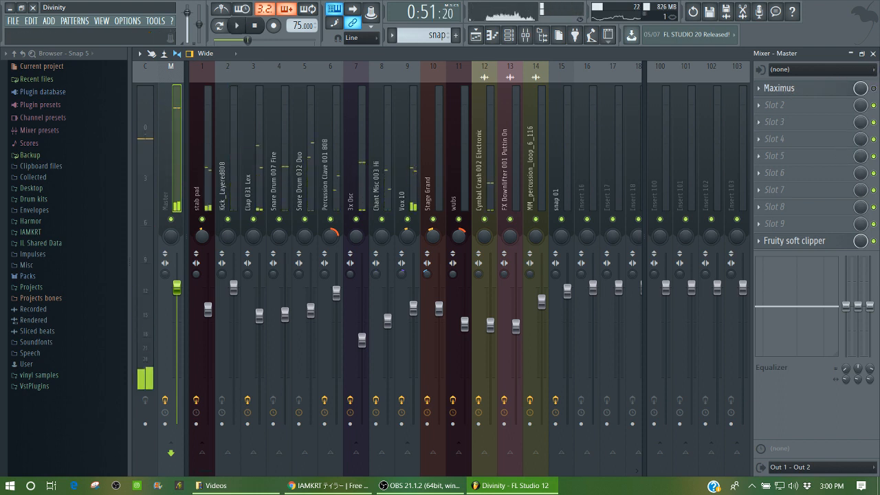
{"action": "key", "text": "space"}
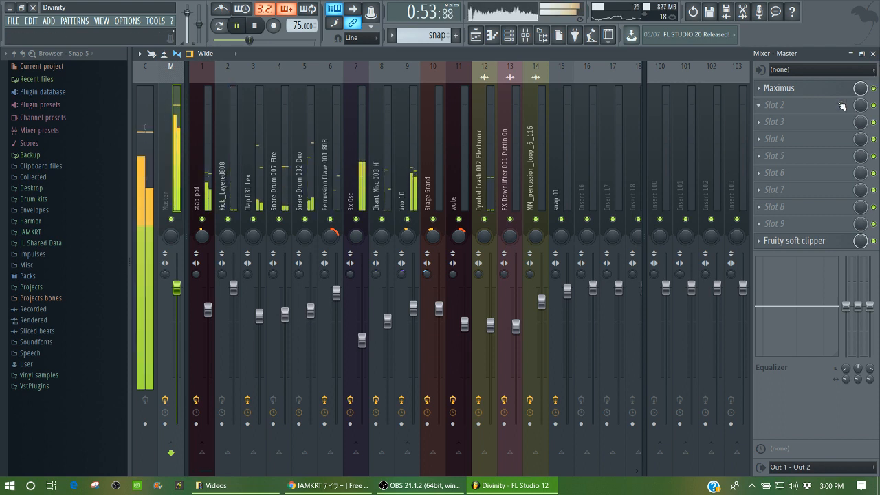
{"action": "key", "text": "space"}
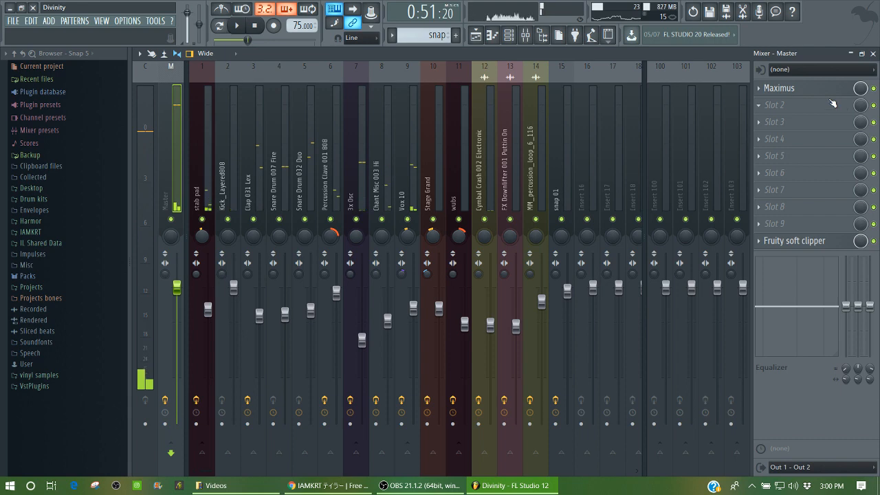
Step: Open Maximus, raise the end point of the LOW band's curve until the curve is straight, and audition it
{"action": "left_click", "coordinate": [813, 90]}
{"action": "left_click", "coordinate": [198, 258]}
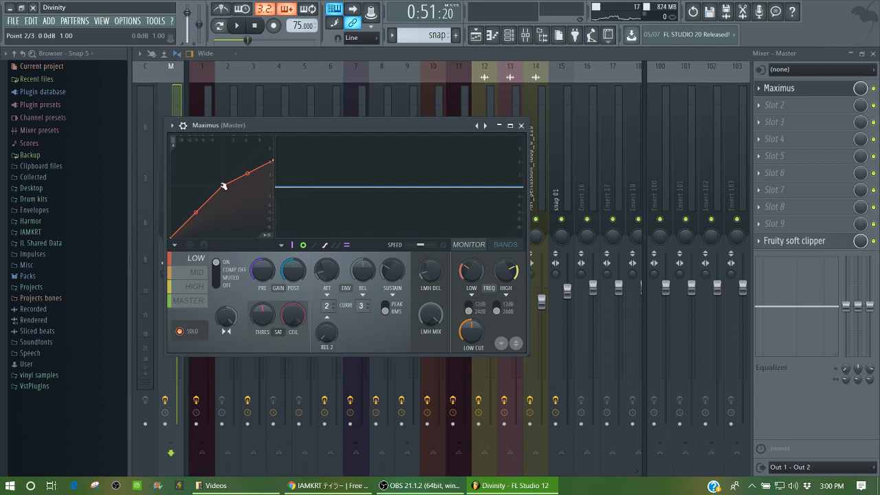
{"action": "left_click_drag", "start_coordinate": [274, 159], "coordinate": [273, 136]}
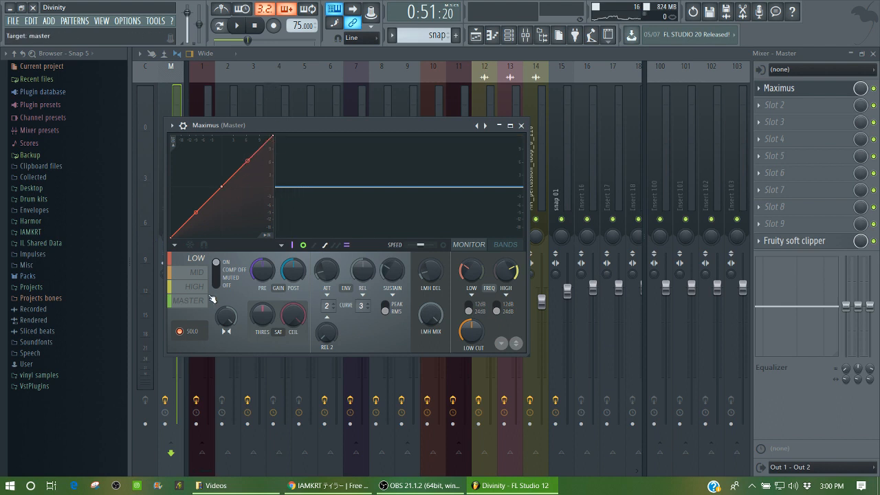
{"action": "key", "text": "space"}
{"action": "key", "text": "space"}
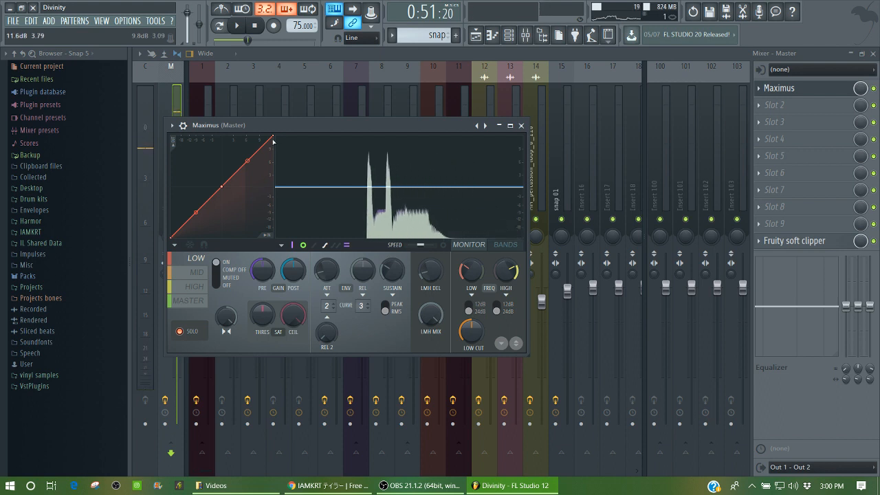
Step: Lower the end point of the LOW band's curve to about 6.7 dB and audition the compression
{"action": "left_click_drag", "start_coordinate": [274, 139], "coordinate": [274, 161]}
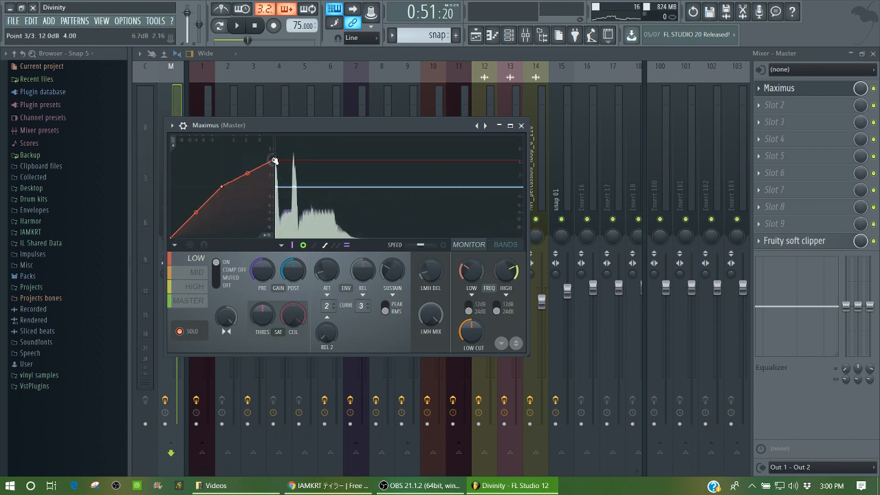
{"action": "key", "text": "space"}
{"action": "key", "text": "space"}
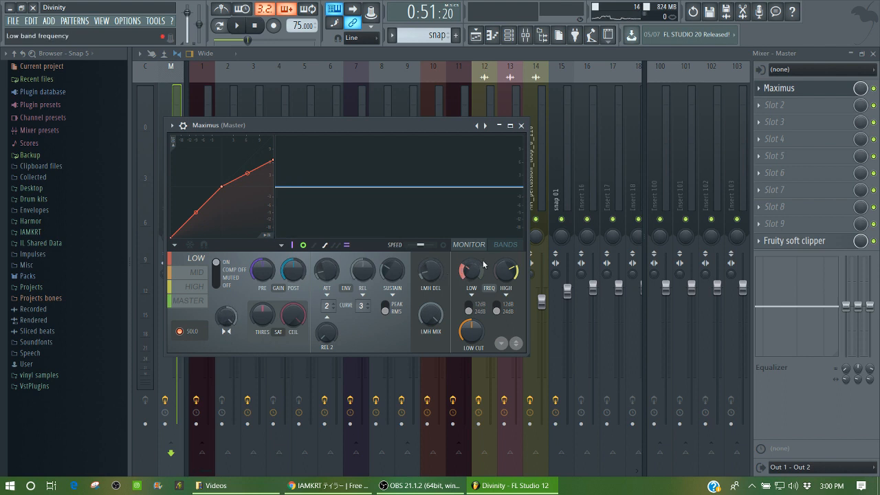
Step: Display Maximus's frequency band split and play the song from bar 17 with it shown
{"action": "left_click", "coordinate": [504, 245]}
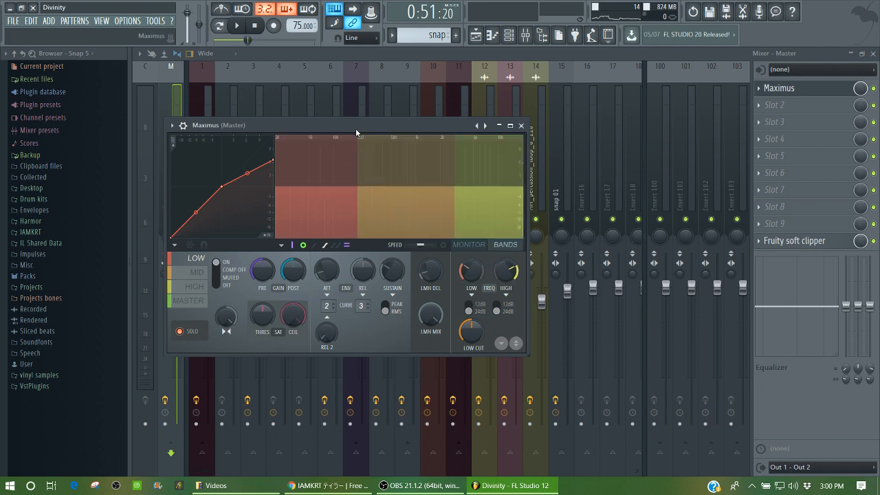
{"action": "key", "text": "space"}
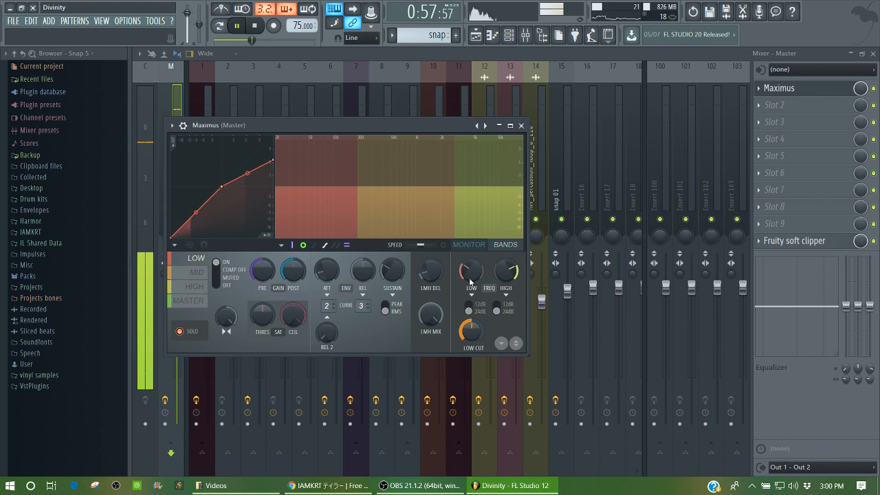
{"action": "key", "text": "space"}
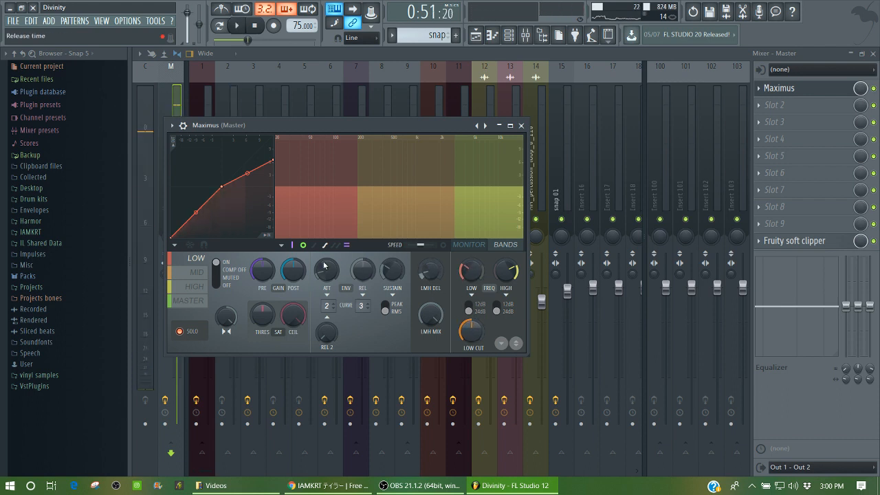
Step: View the MID band's curve, return to the monitor display and audition the song with it
{"action": "left_click", "coordinate": [189, 273]}
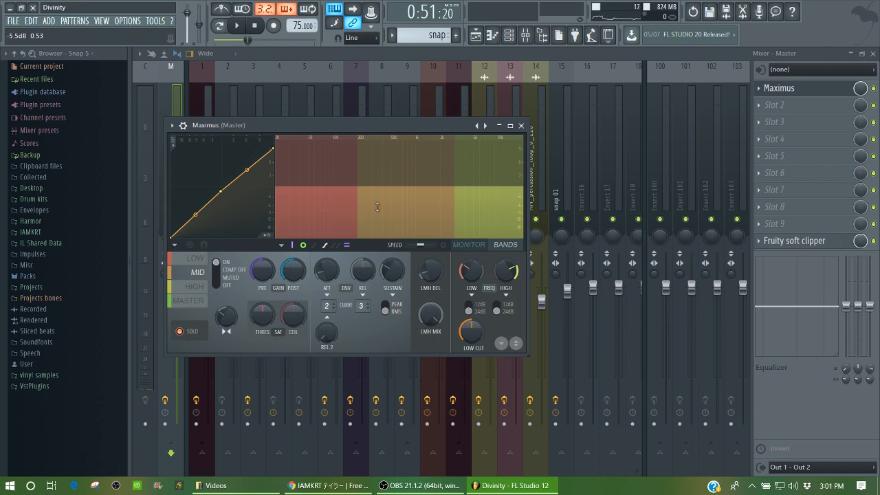
{"action": "left_click", "coordinate": [462, 246]}
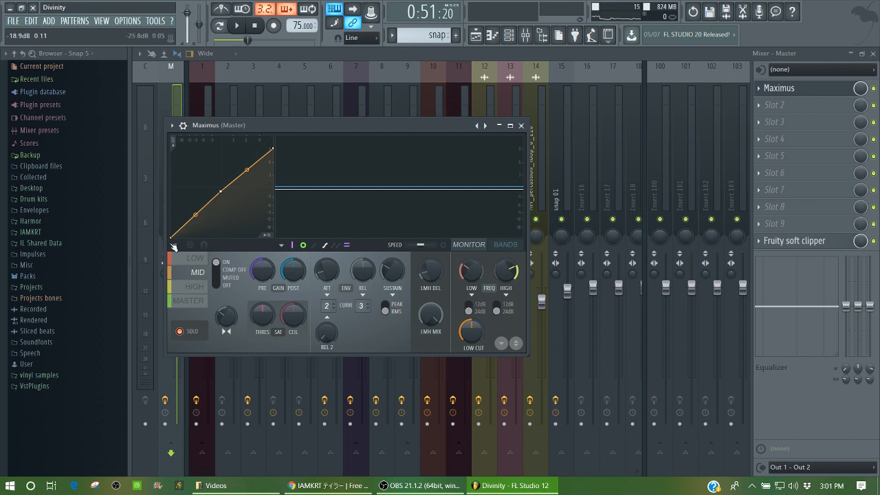
{"action": "key", "text": "space"}
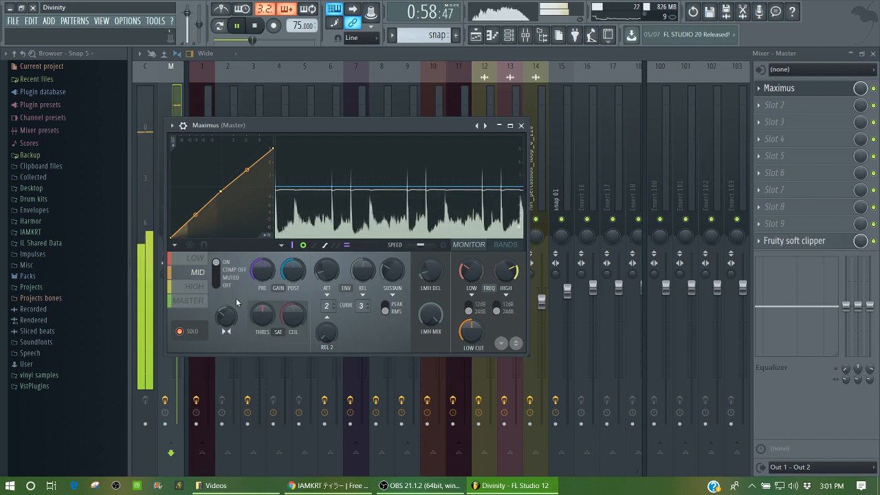
{"action": "key", "text": "space"}
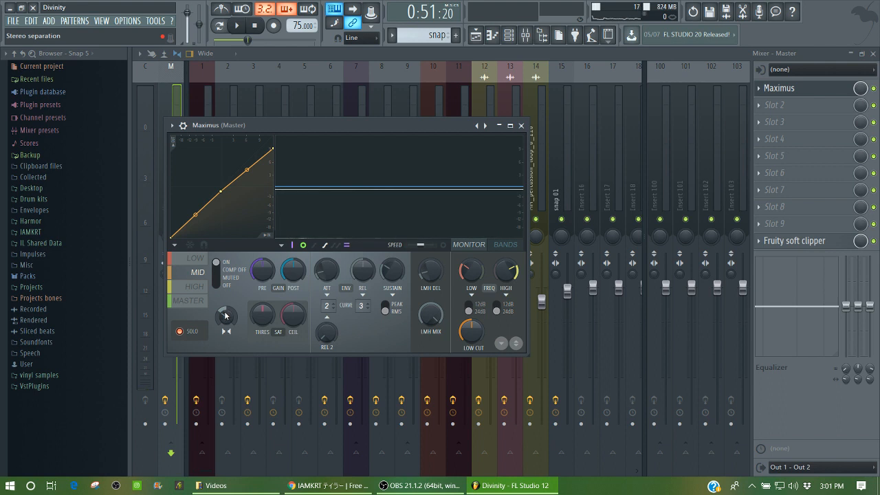
Step: View the HIGH band's curve during a short playback and compare it with the MID and LOW curves
{"action": "left_click", "coordinate": [195, 286]}
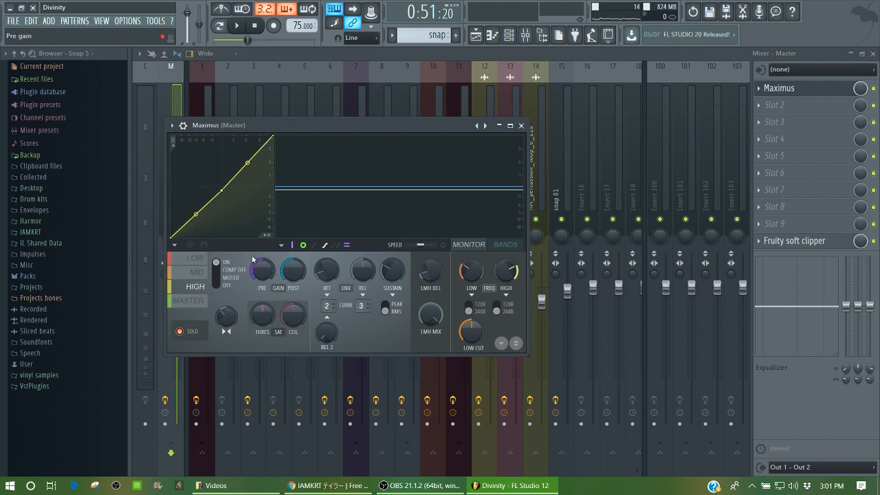
{"action": "key", "text": "space"}
{"action": "key", "text": "space"}
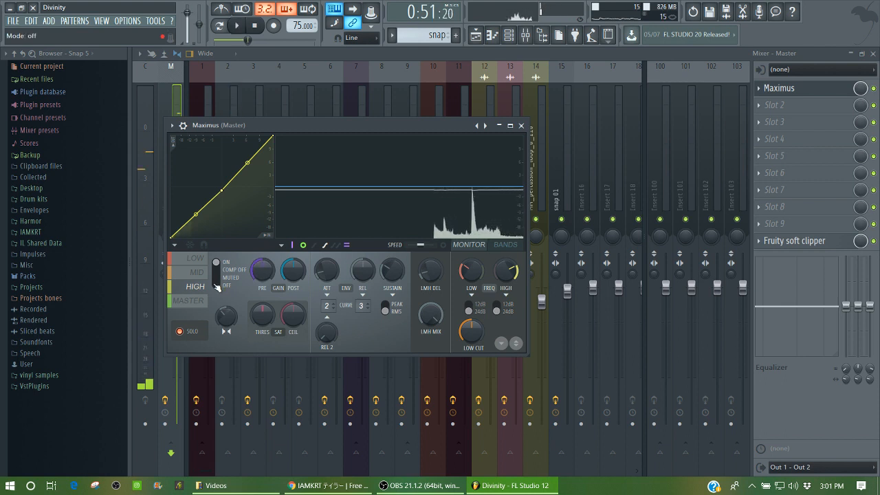
{"action": "left_click", "coordinate": [195, 258]}
{"action": "left_click", "coordinate": [197, 273]}
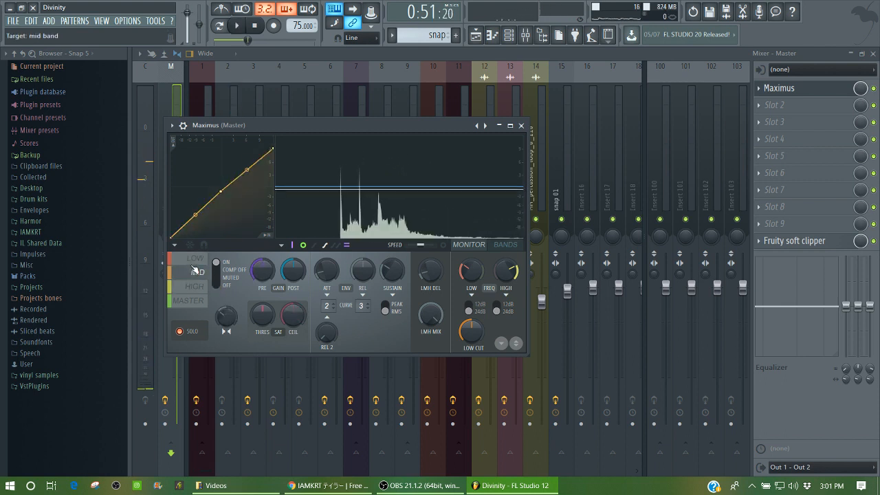
{"action": "left_click", "coordinate": [195, 261]}
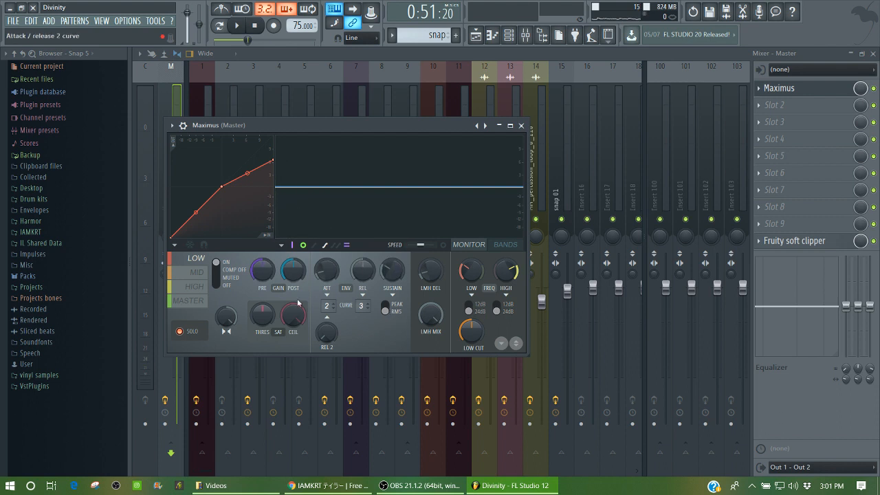
Step: Compare the curves of Maximus's HIGH, MID and LOW bands
{"action": "left_click", "coordinate": [195, 286]}
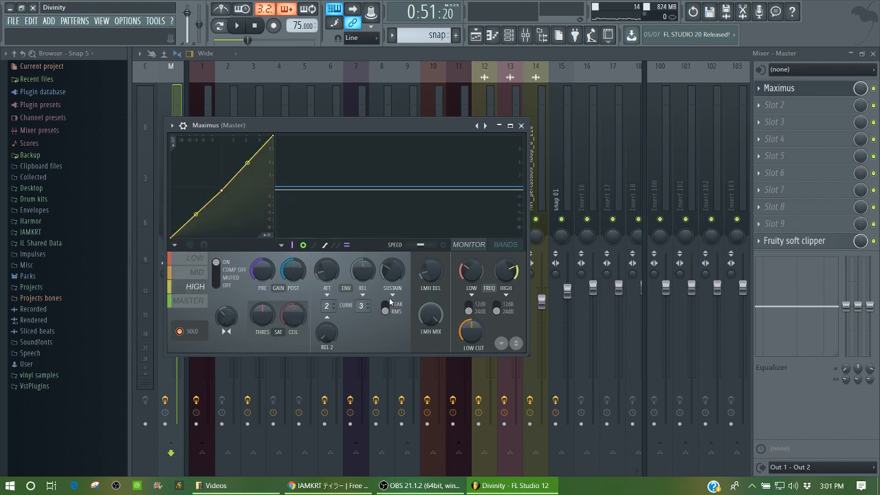
{"action": "left_click", "coordinate": [197, 273]}
{"action": "left_click", "coordinate": [189, 261]}
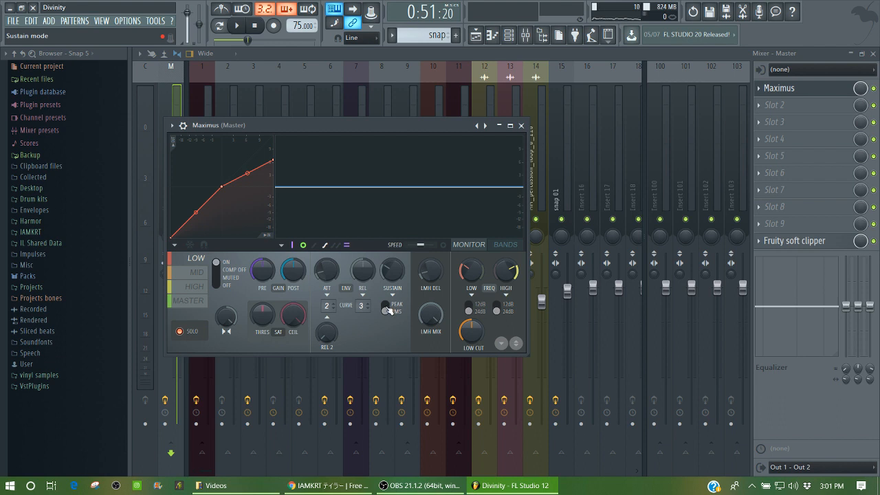
{"action": "left_click", "coordinate": [194, 272]}
{"action": "left_click", "coordinate": [192, 286]}
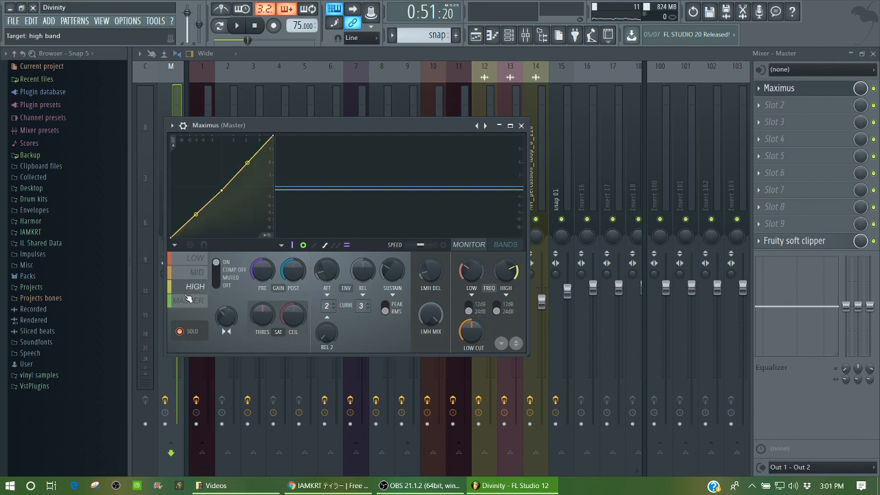
Step: View Maximus's MASTER curve during playback, then audition the song from bar 25 in the playlist
{"action": "left_click", "coordinate": [188, 300]}
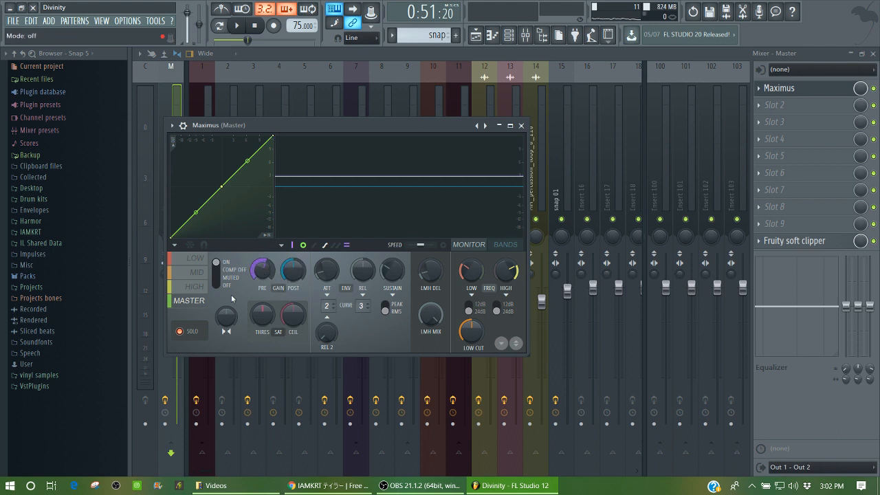
{"action": "key", "text": "space"}
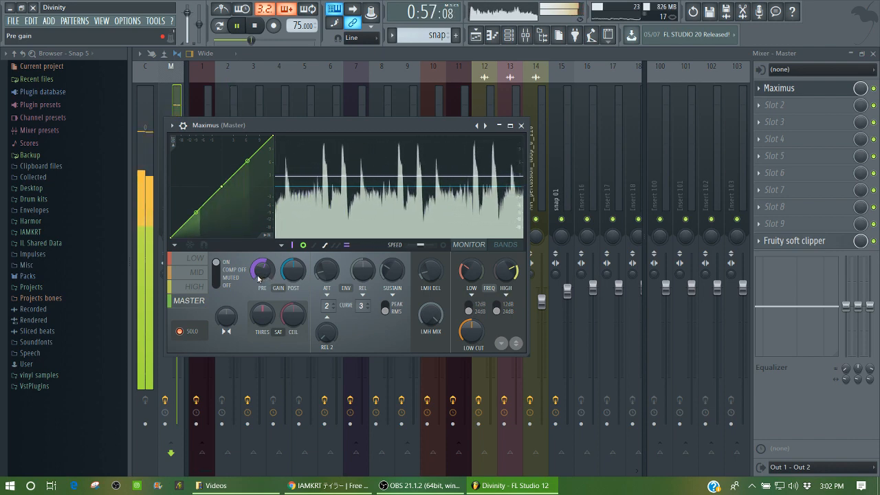
{"action": "left_click", "coordinate": [476, 36]}
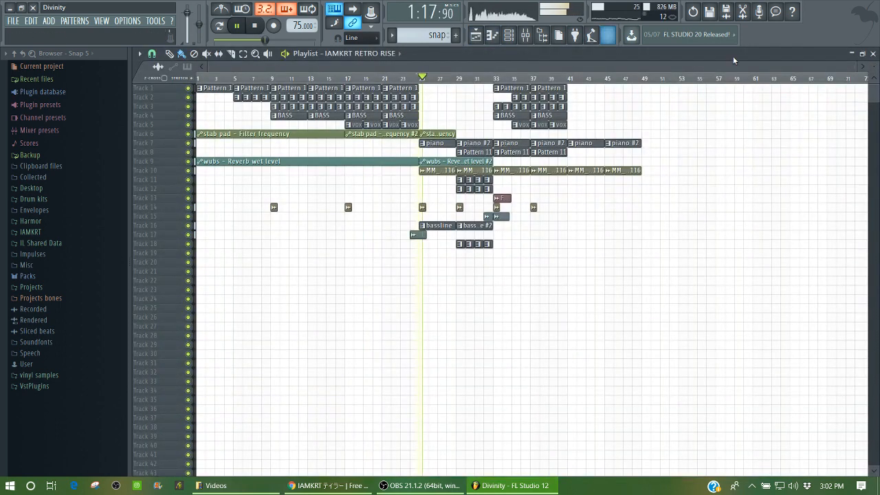
{"action": "key", "text": "space"}
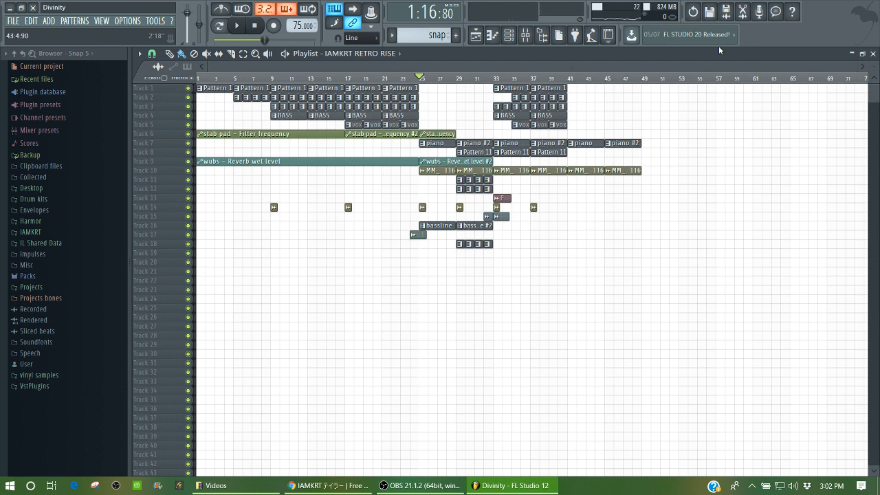
{"action": "key", "text": "space"}
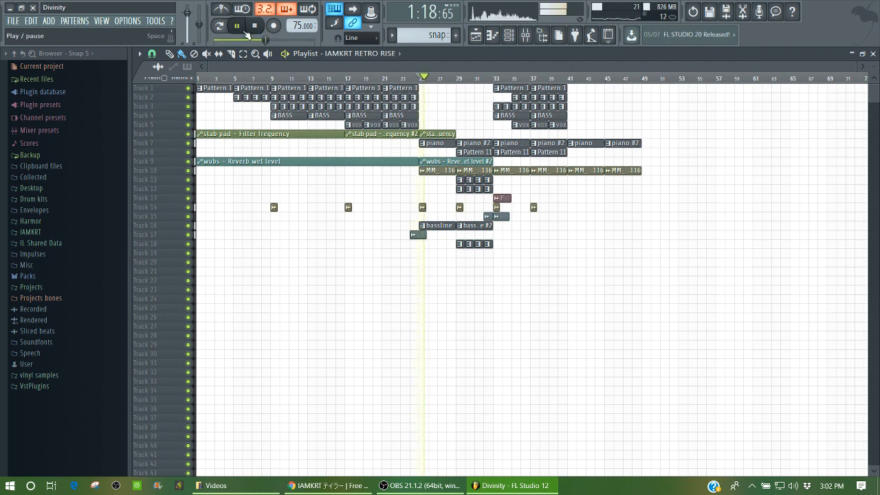
{"action": "key", "text": "space"}
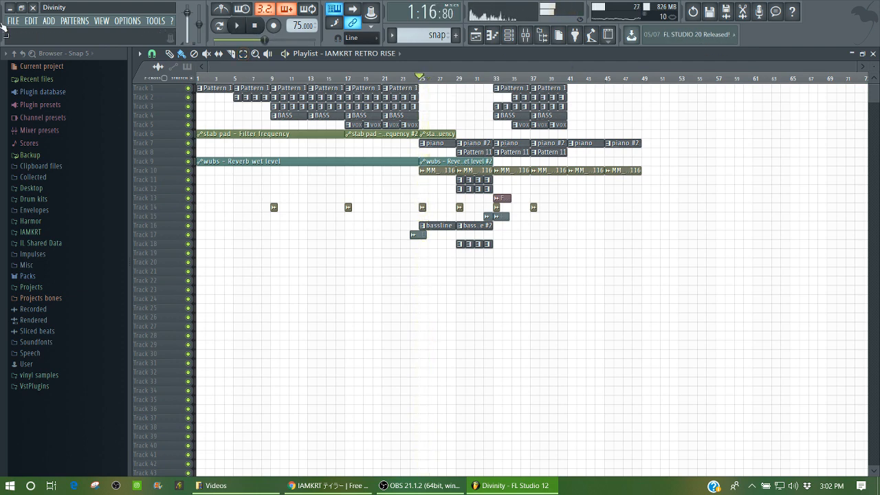
Step: Open telling you.flp from the trap beats folder without saving collab 2_2.flp, and dismiss the project information
{"action": "left_click", "coordinate": [12, 23]}
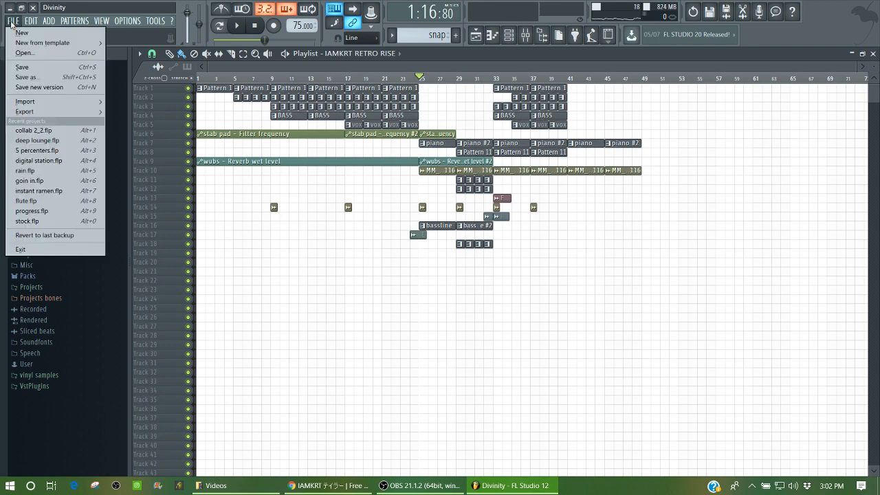
{"action": "left_click", "coordinate": [40, 53]}
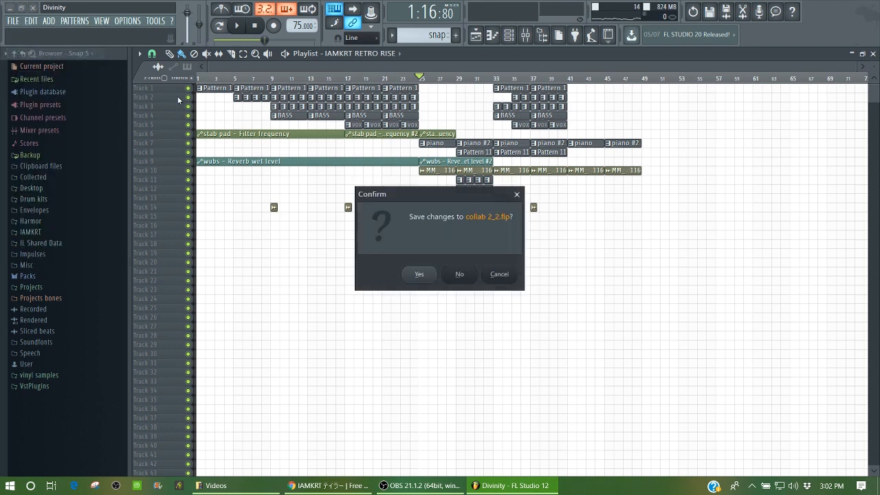
{"action": "left_click", "coordinate": [458, 274]}
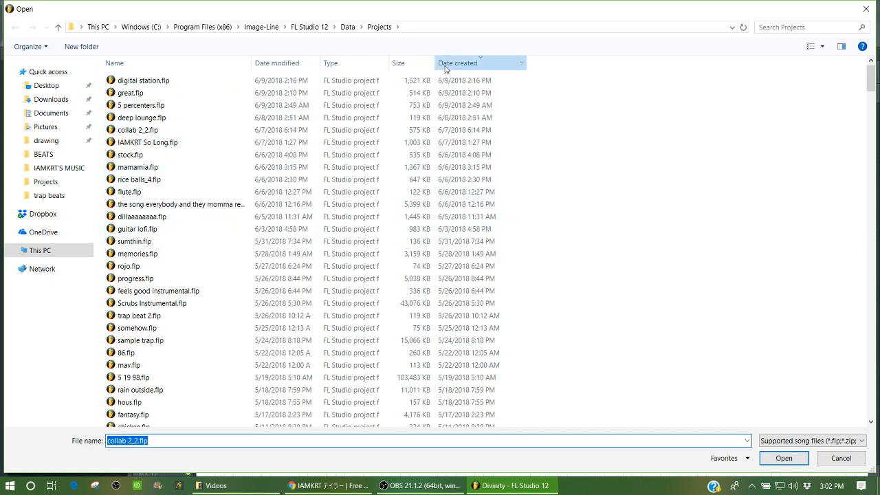
{"action": "left_click", "coordinate": [457, 62]}
{"action": "left_click", "coordinate": [165, 183]}
{"action": "double_click", "coordinate": [165, 183]}
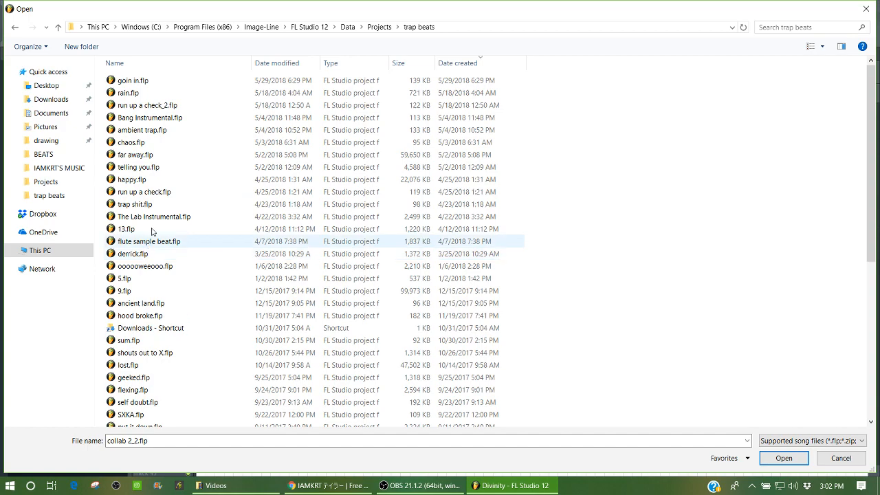
{"action": "double_click", "coordinate": [193, 168]}
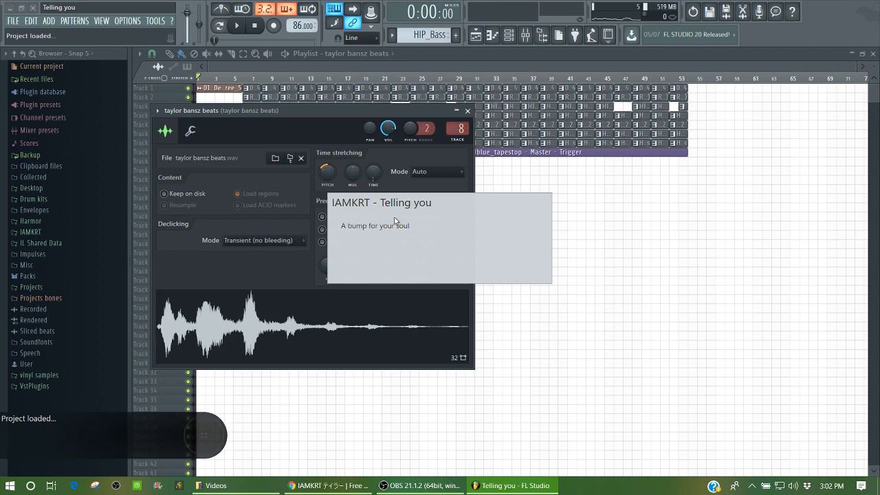
{"action": "left_click", "coordinate": [350, 63]}
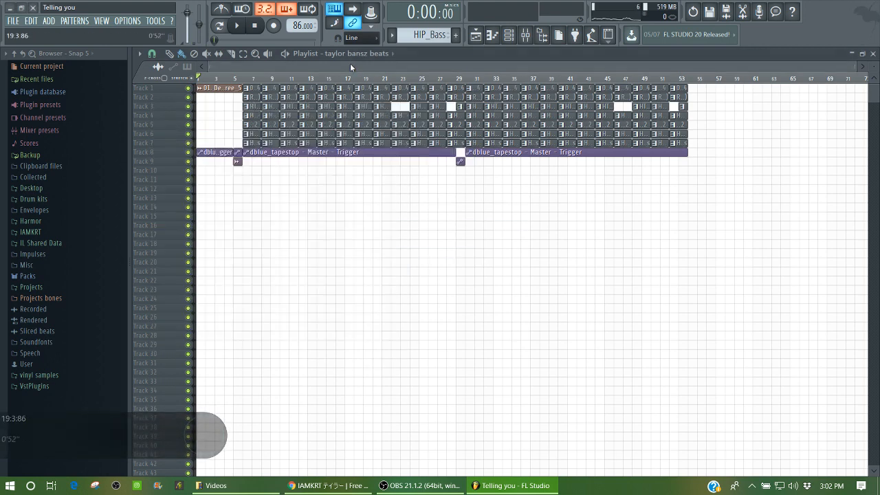
Step: Open Maximus on the Master mixer track and view its HIGH band's curve
{"action": "key", "text": "F9"}
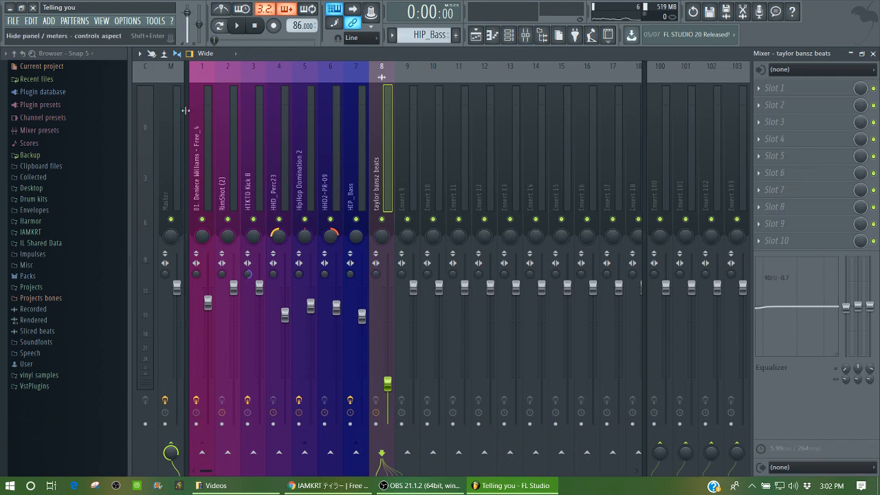
{"action": "left_click", "coordinate": [181, 110]}
{"action": "left_click", "coordinate": [786, 122]}
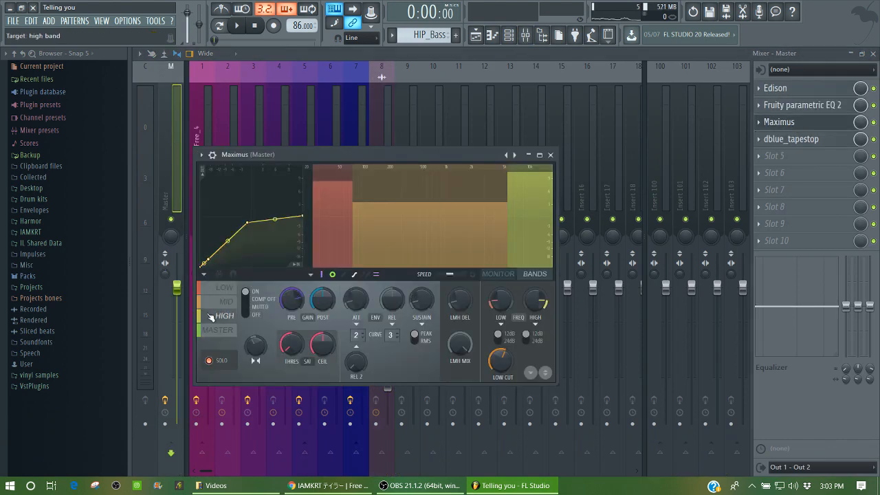
Step: Play the song from bar 6 and bring the Master track's Maximus back into view
{"action": "left_click", "coordinate": [476, 34]}
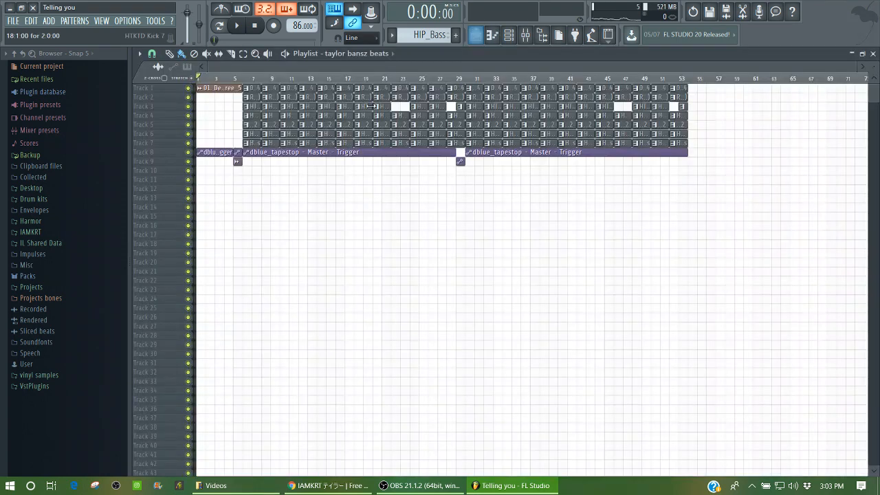
{"action": "left_click", "coordinate": [244, 81]}
{"action": "key", "text": "space"}
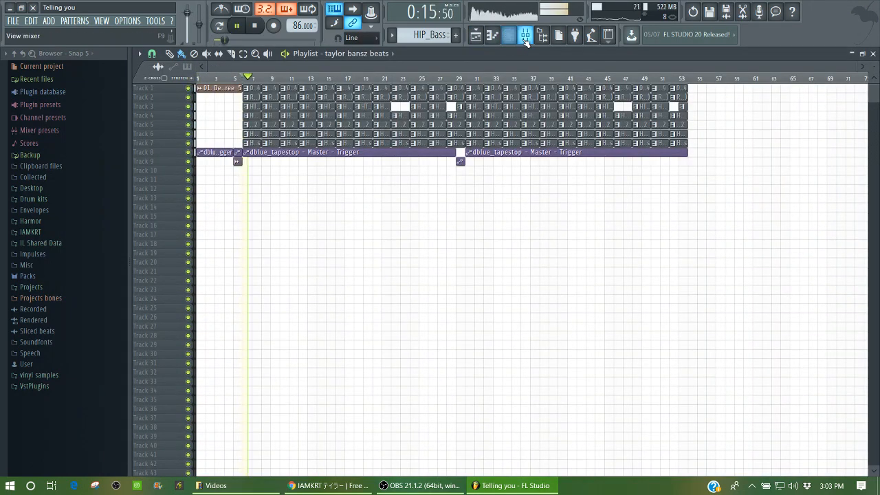
{"action": "left_click", "coordinate": [525, 36]}
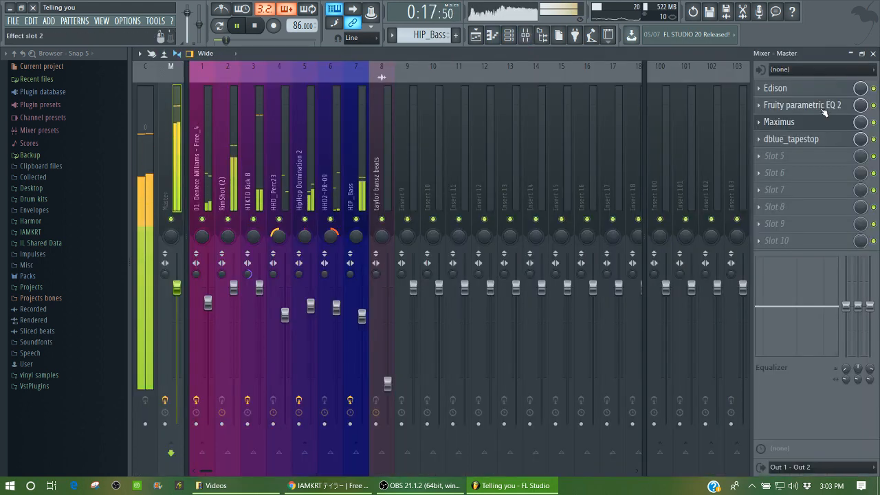
{"action": "left_click", "coordinate": [780, 122]}
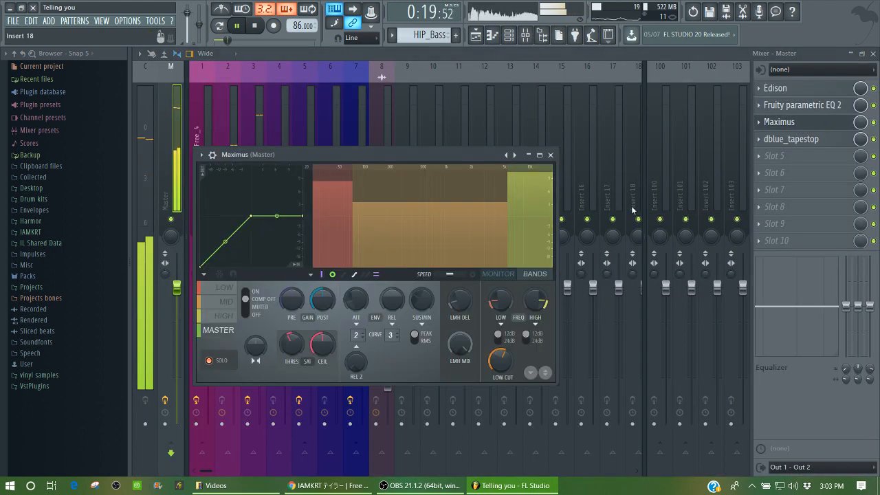
Step: Examine the LOW, MID and HIGH curves with the monitor display during playback, then stop the song
{"action": "left_click", "coordinate": [225, 288]}
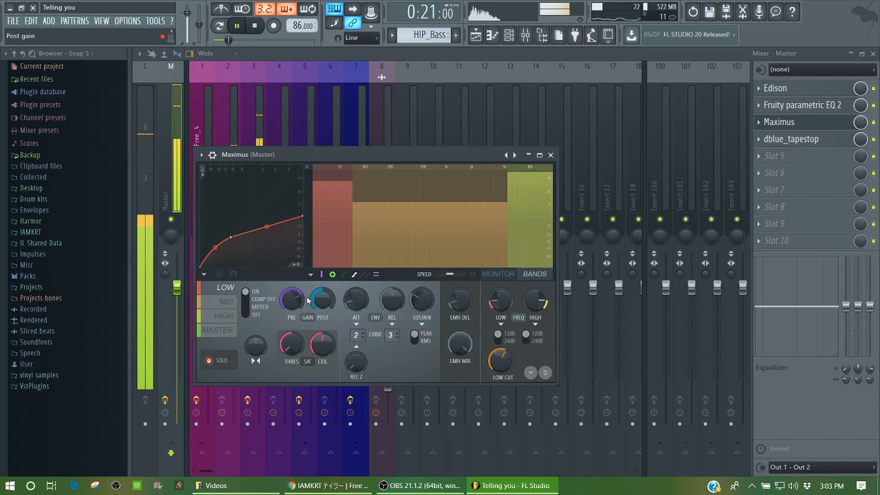
{"action": "left_click", "coordinate": [498, 275]}
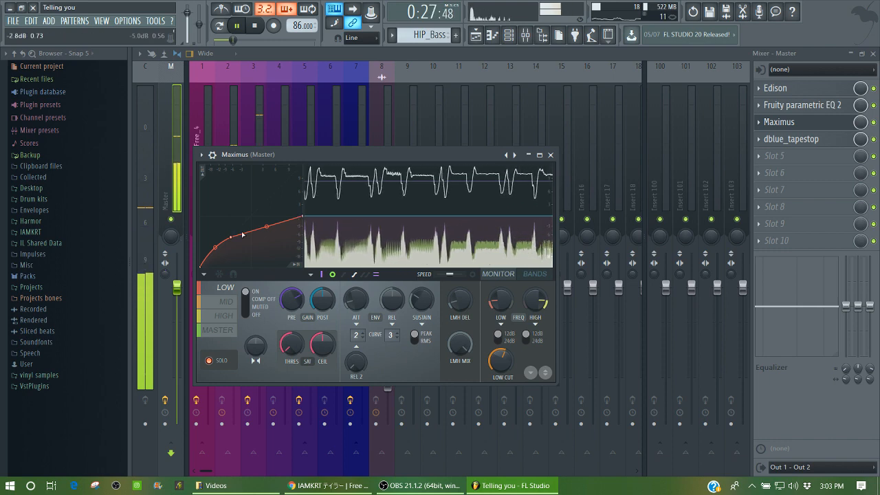
{"action": "left_click", "coordinate": [228, 301]}
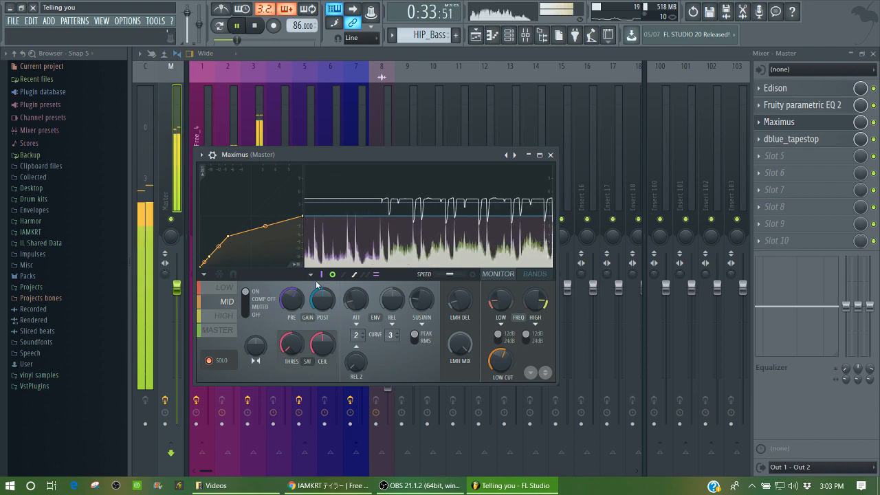
{"action": "left_click", "coordinate": [224, 316]}
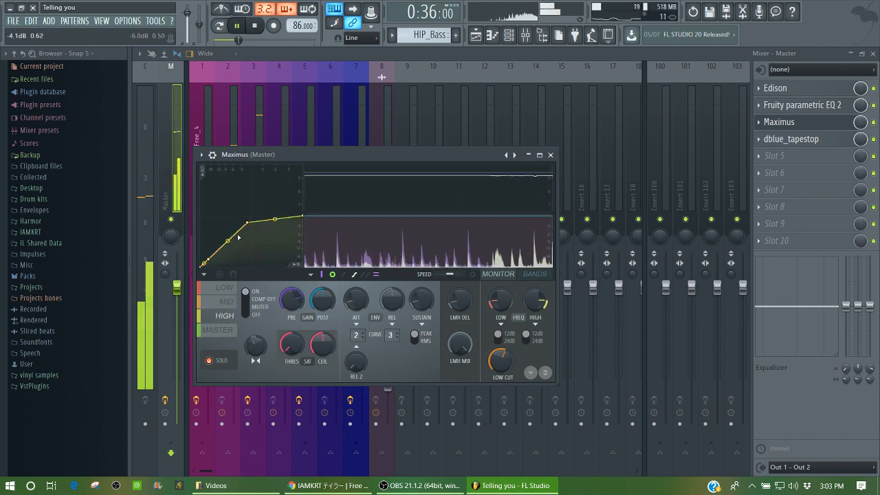
{"action": "key", "text": "space"}
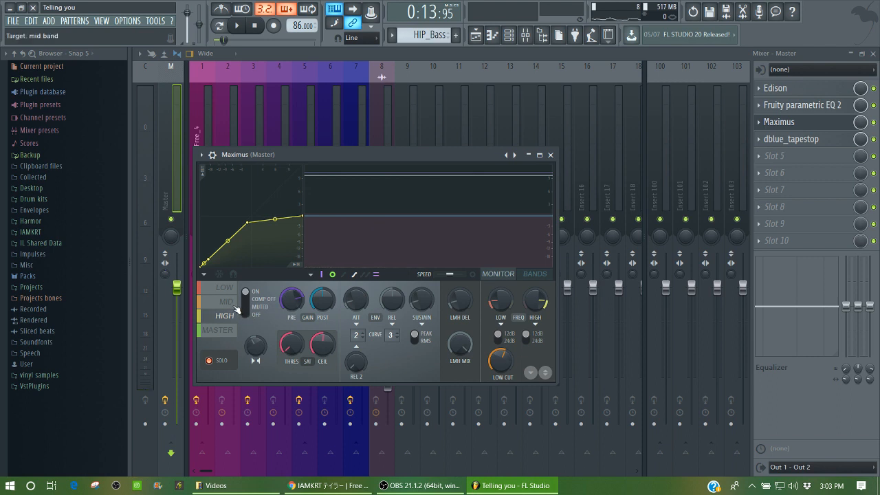
Step: Compare the MID and LOW curves with the MASTER curve while playback is stopped
{"action": "left_click", "coordinate": [219, 308]}
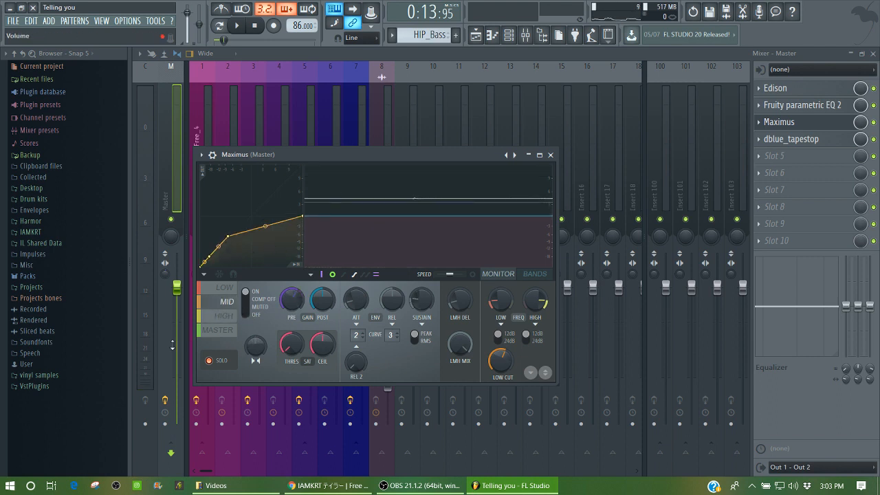
{"action": "left_click", "coordinate": [220, 289]}
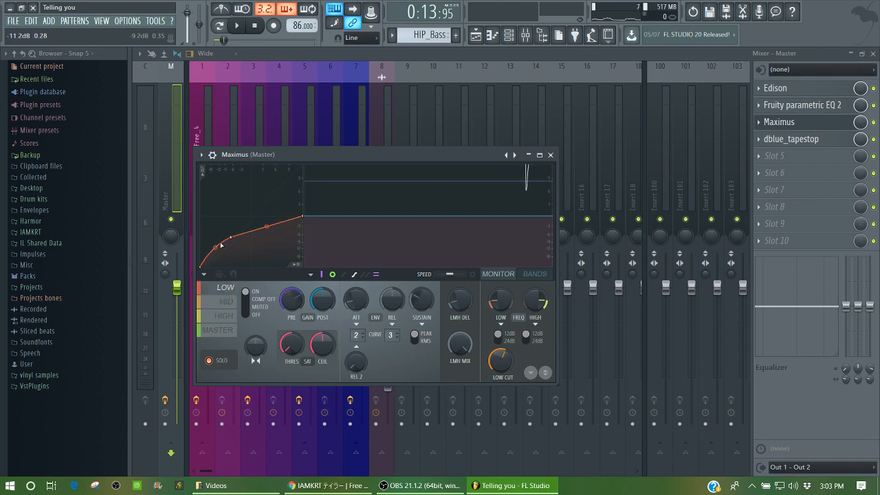
{"action": "left_click", "coordinate": [217, 329]}
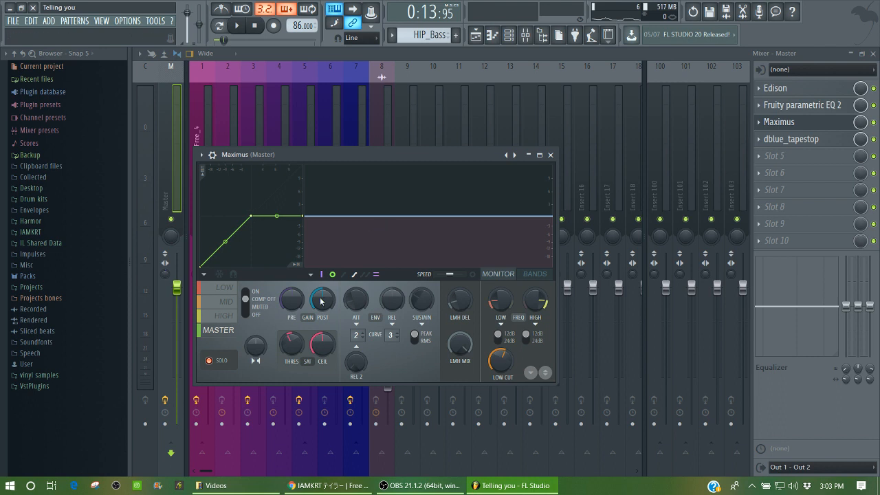
Step: Display Maximus's frequency bands, play the song briefly with them shown, and close Maximus
{"action": "left_click", "coordinate": [531, 275]}
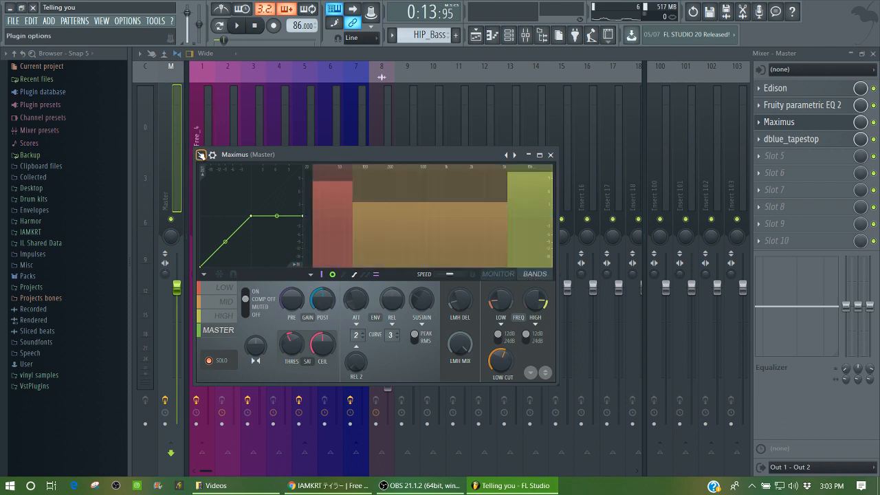
{"action": "key", "text": "space"}
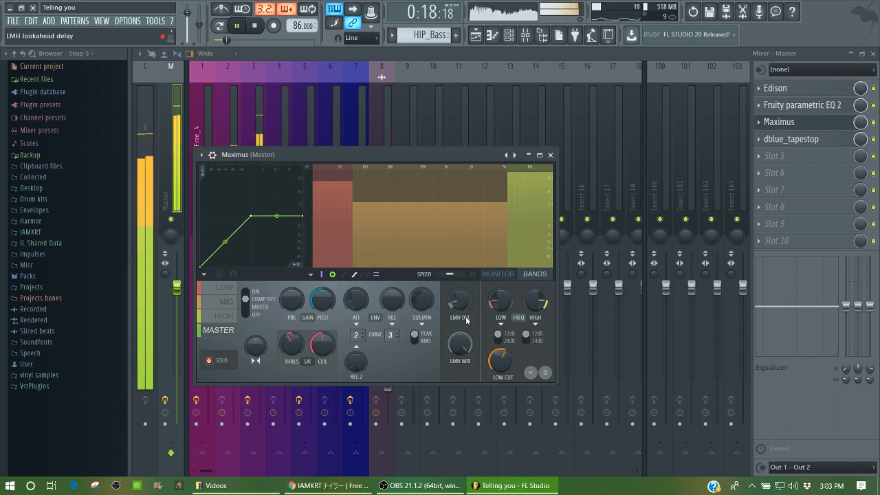
{"action": "key", "text": "space"}
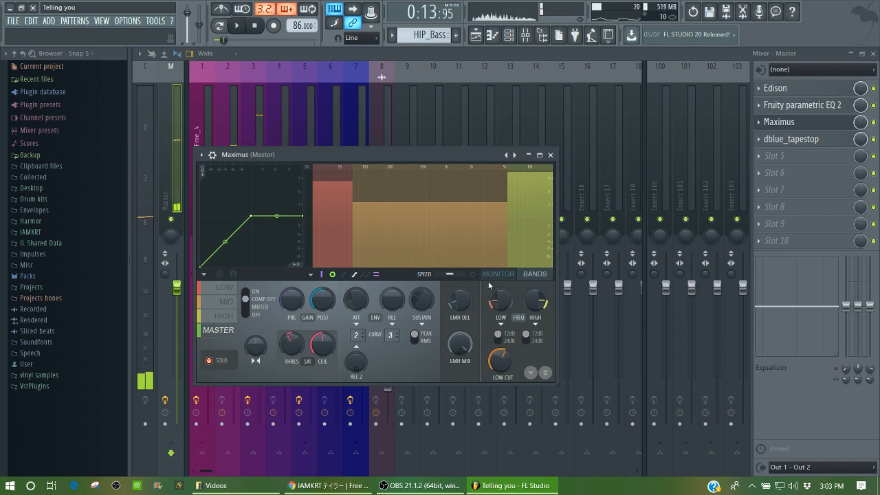
{"action": "left_click", "coordinate": [551, 155]}
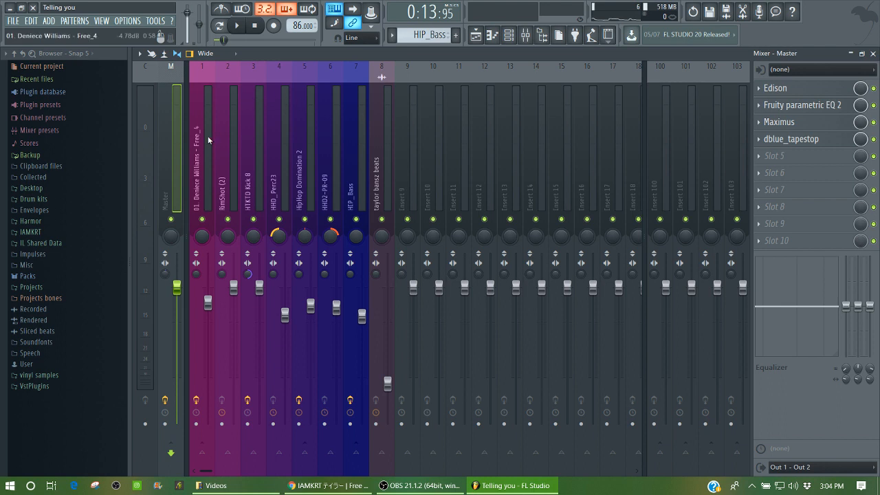
Step: Inspect the effect slots of mixer tracks 1, 4 and HIP_Bass
{"action": "left_click", "coordinate": [199, 137]}
{"action": "left_click", "coordinate": [277, 138]}
{"action": "left_click", "coordinate": [351, 137]}
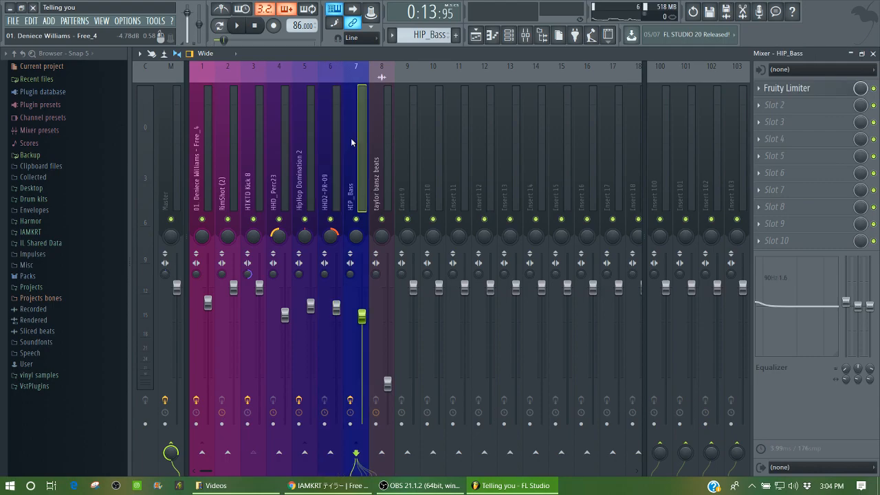
{"action": "left_click", "coordinate": [13, 22]}
{"action": "left_click", "coordinate": [33, 53]}
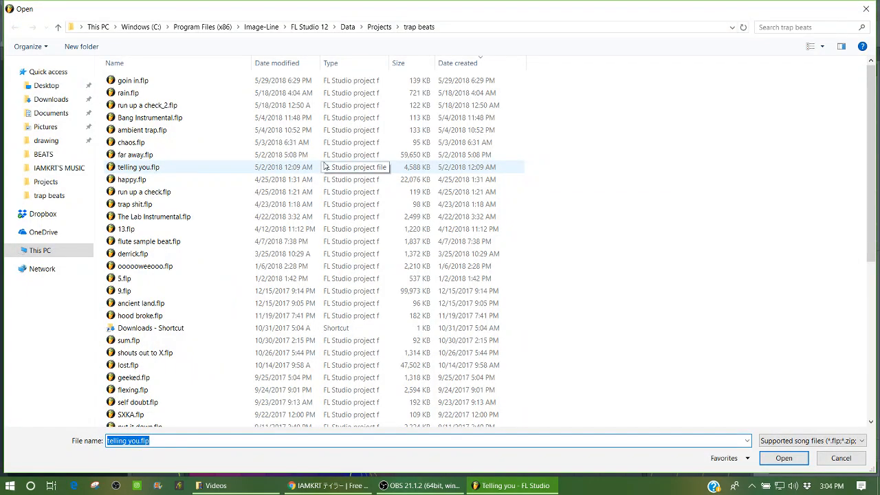
{"action": "left_click", "coordinate": [866, 9]}
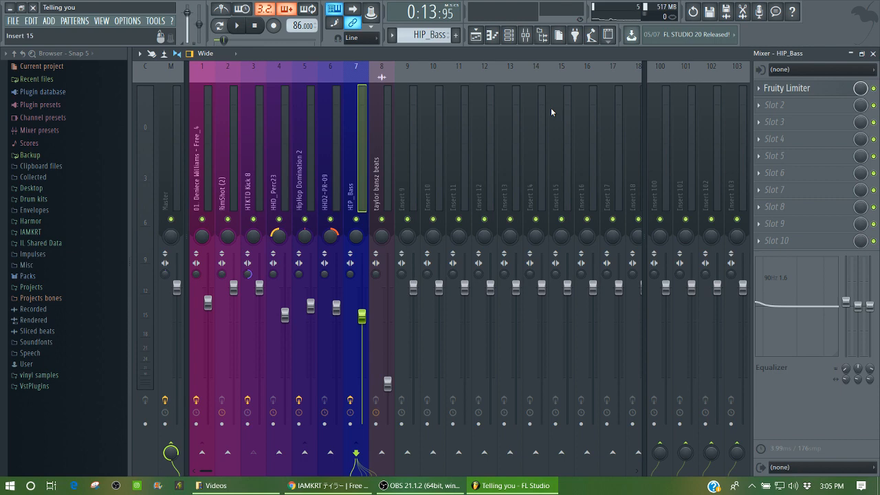
Step: Minimize FL Studio and switch to the OBS recording window
{"action": "left_click", "coordinate": [491, 486]}
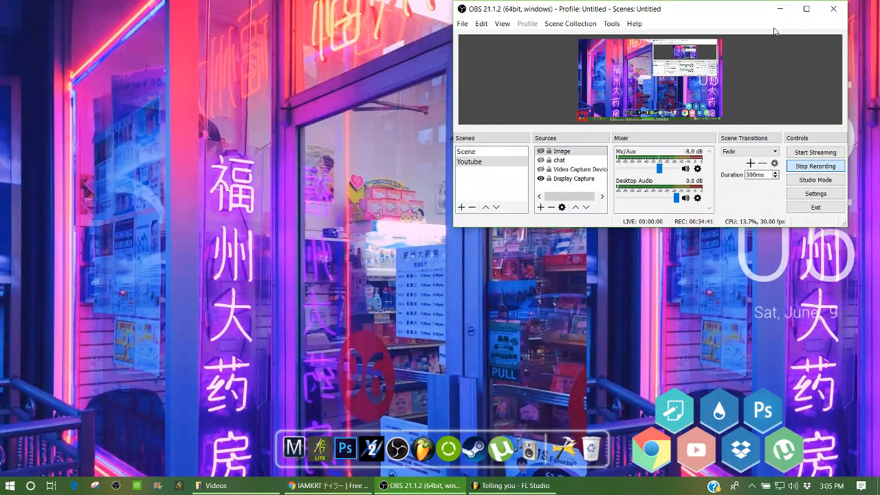